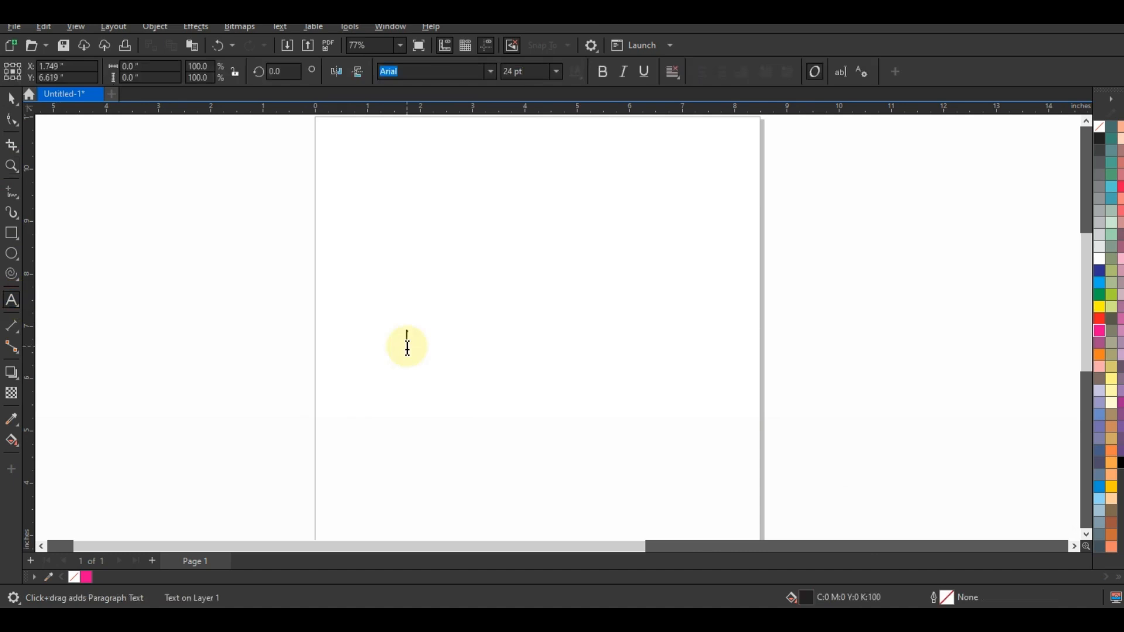
Write the text "Slow Life in Speed Zone" with one word per line and enlarge it to about 48 pt.
{"action": "type", "text": "Slow"}
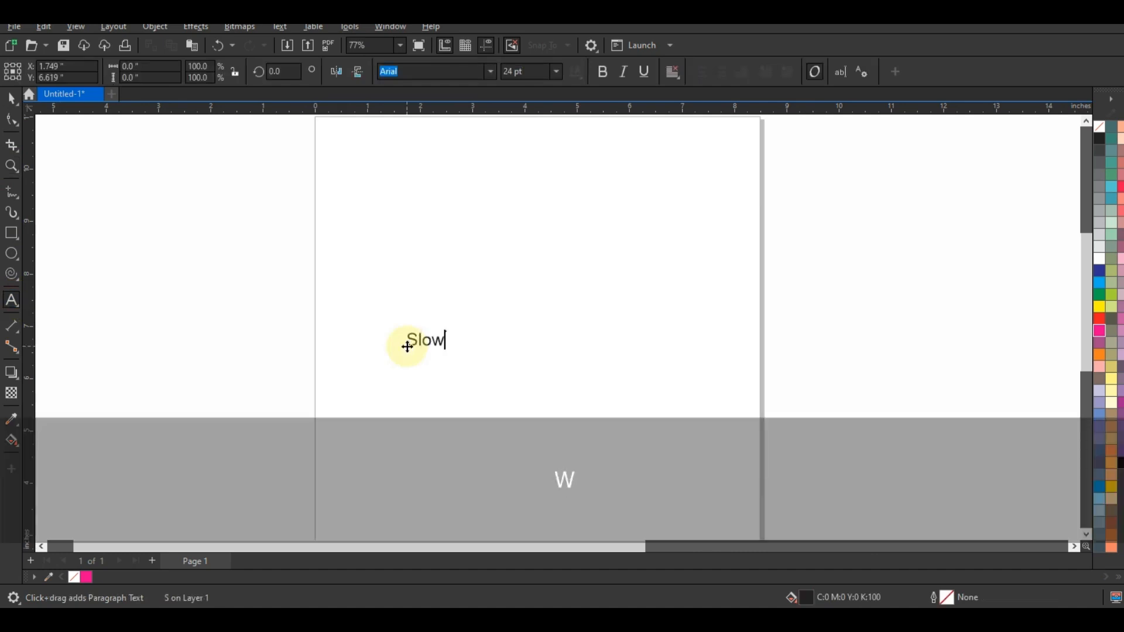
{"action": "type", "text": "Life"}
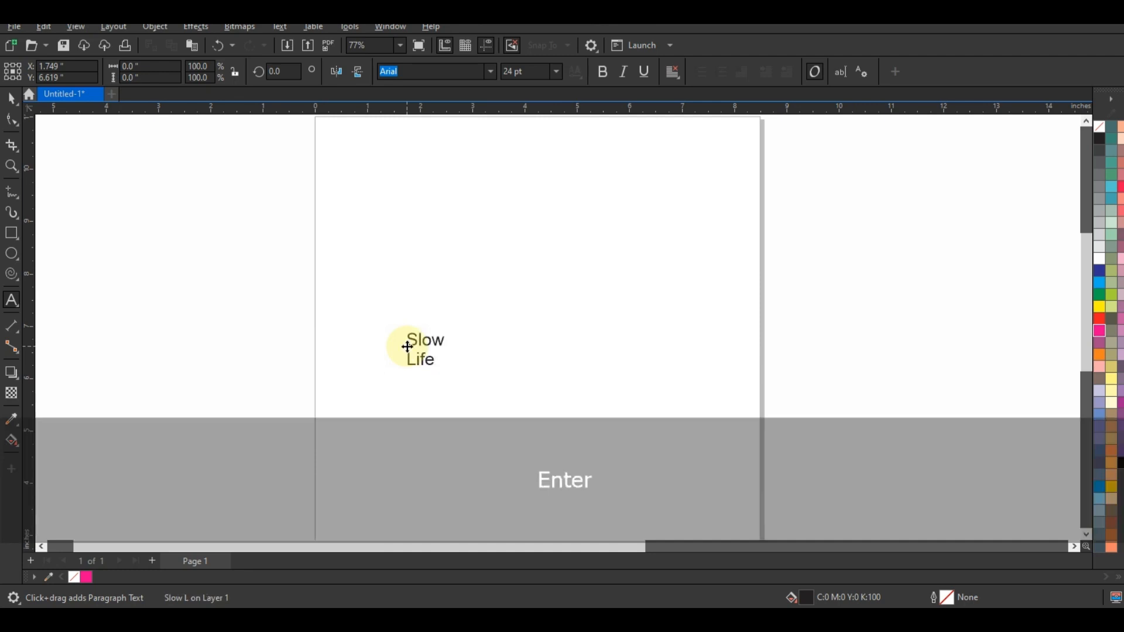
{"action": "type", "text": "Spee"}
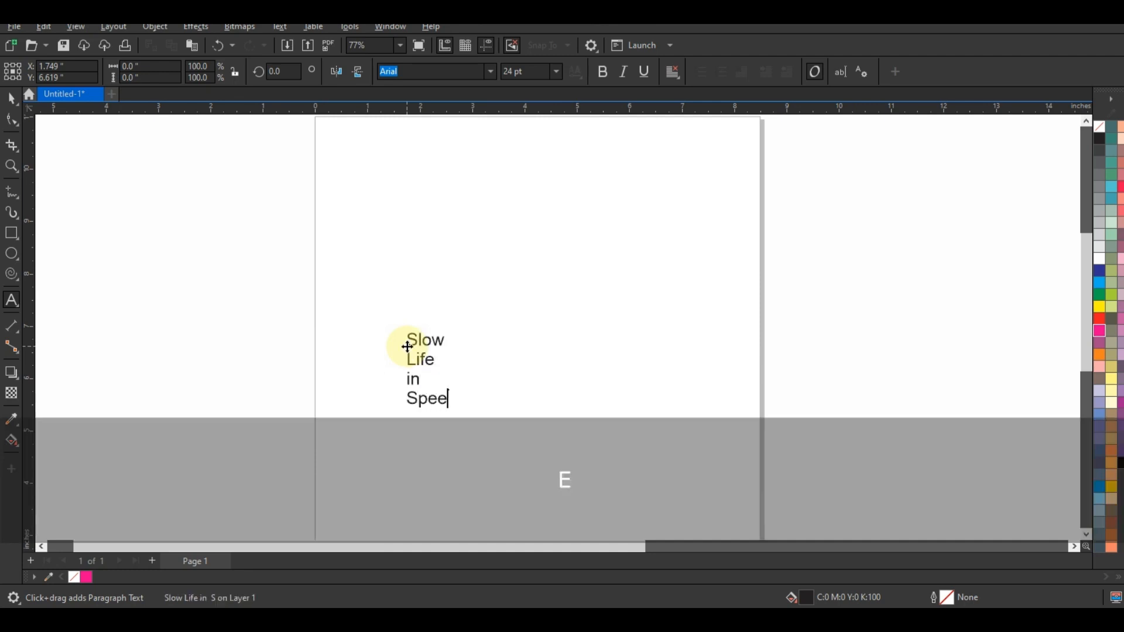
{"action": "type", "text": "Zone"}
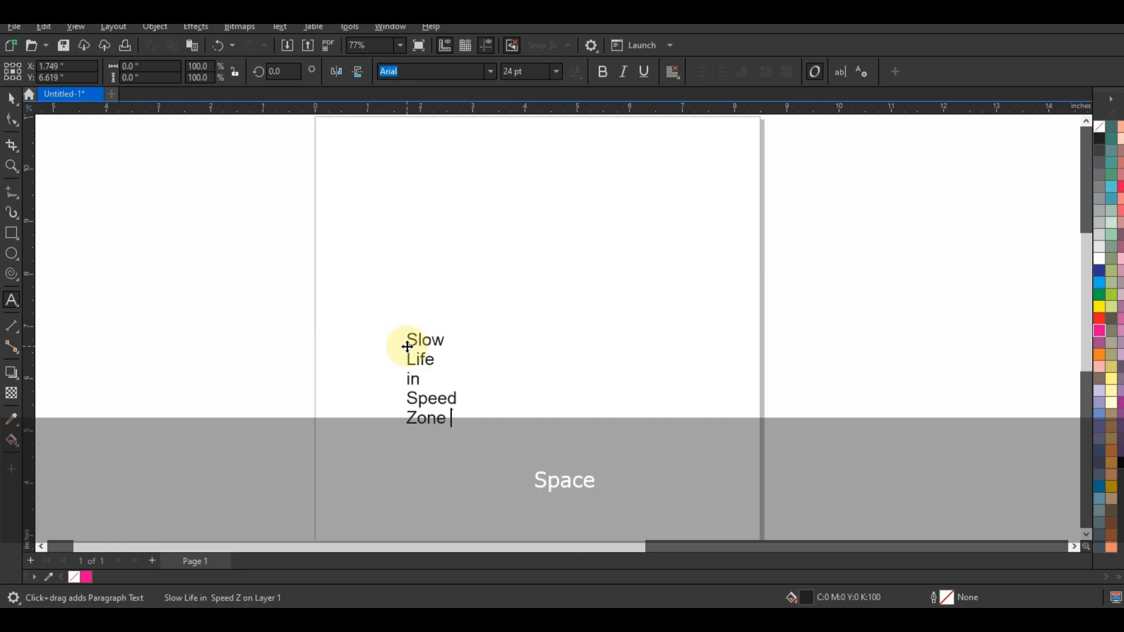
{"action": "left_click", "coordinate": [11, 98]}
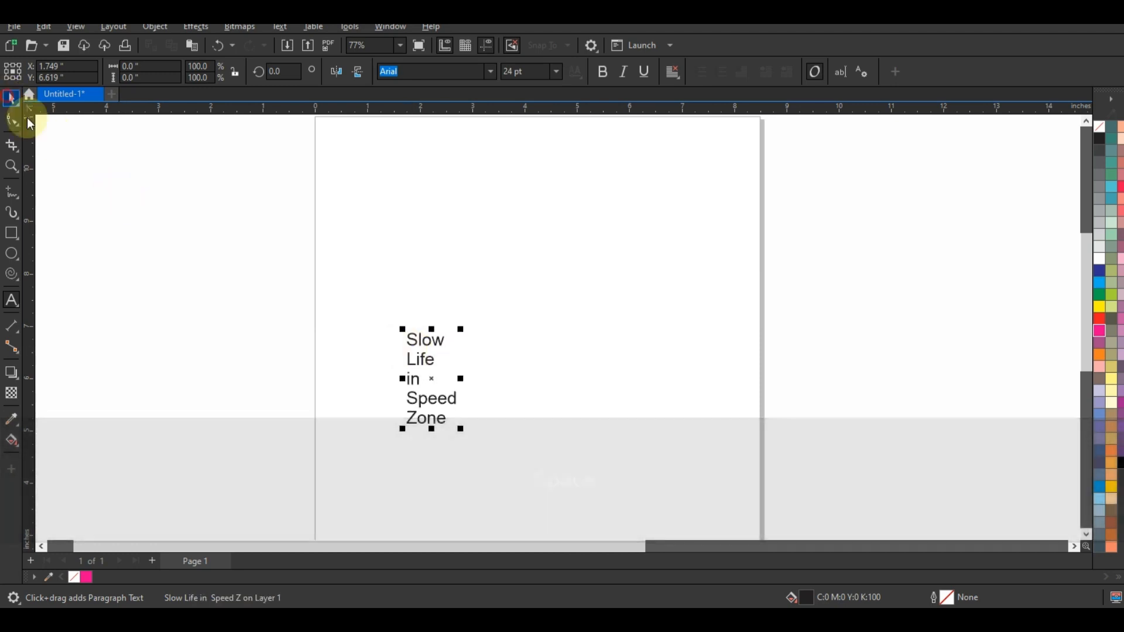
{"action": "left_click_drag", "start_coordinate": [472, 331], "coordinate": [578, 251]}
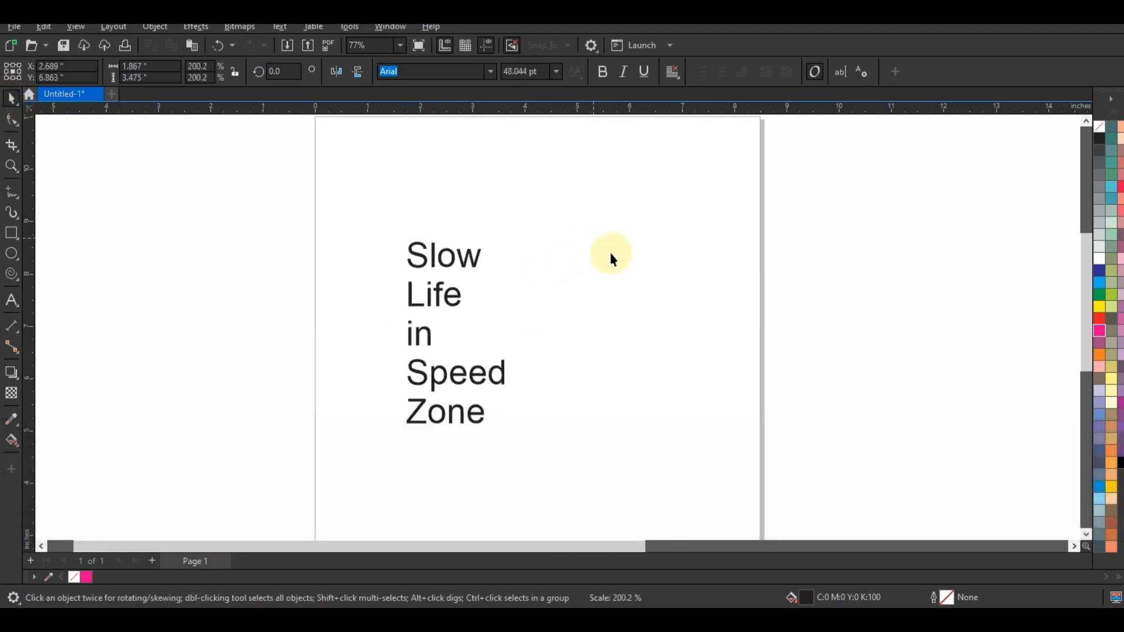
Set the text block's font to Impact and move it to the page's left edge.
{"action": "left_click", "coordinate": [12, 166]}
{"action": "left_click_drag", "start_coordinate": [362, 194], "coordinate": [665, 442]}
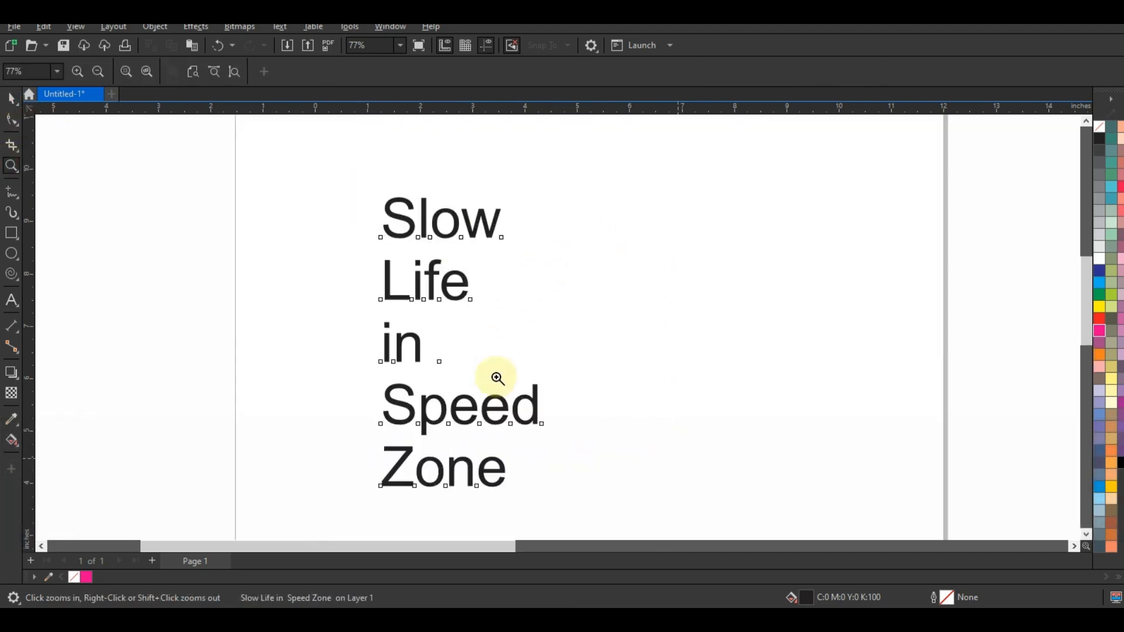
{"action": "left_click", "coordinate": [12, 98]}
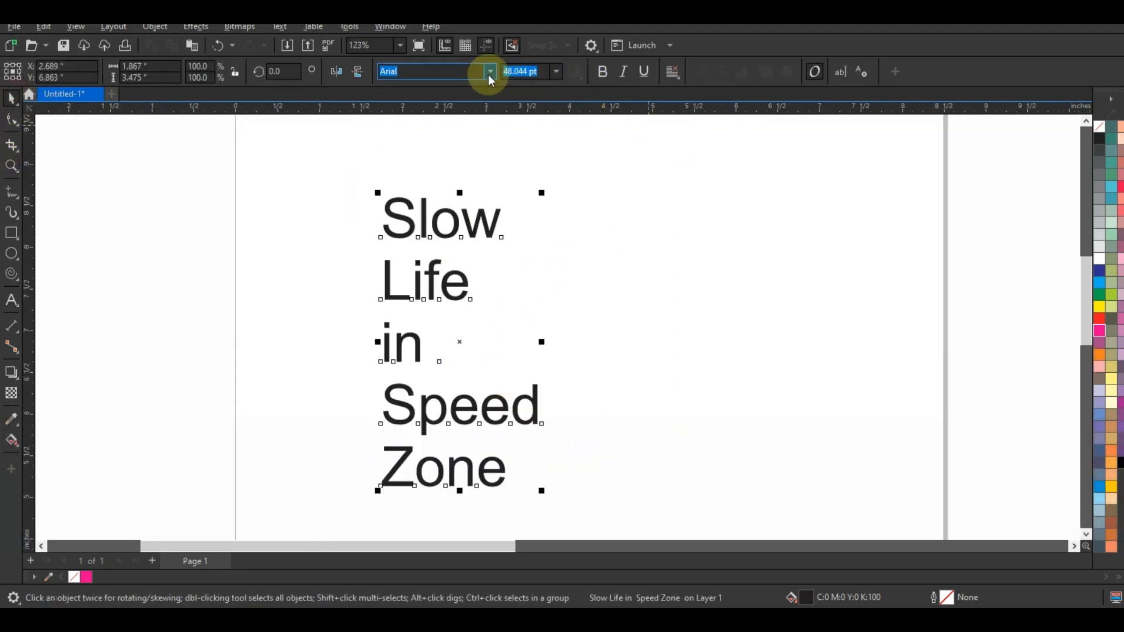
{"action": "left_click", "coordinate": [491, 72]}
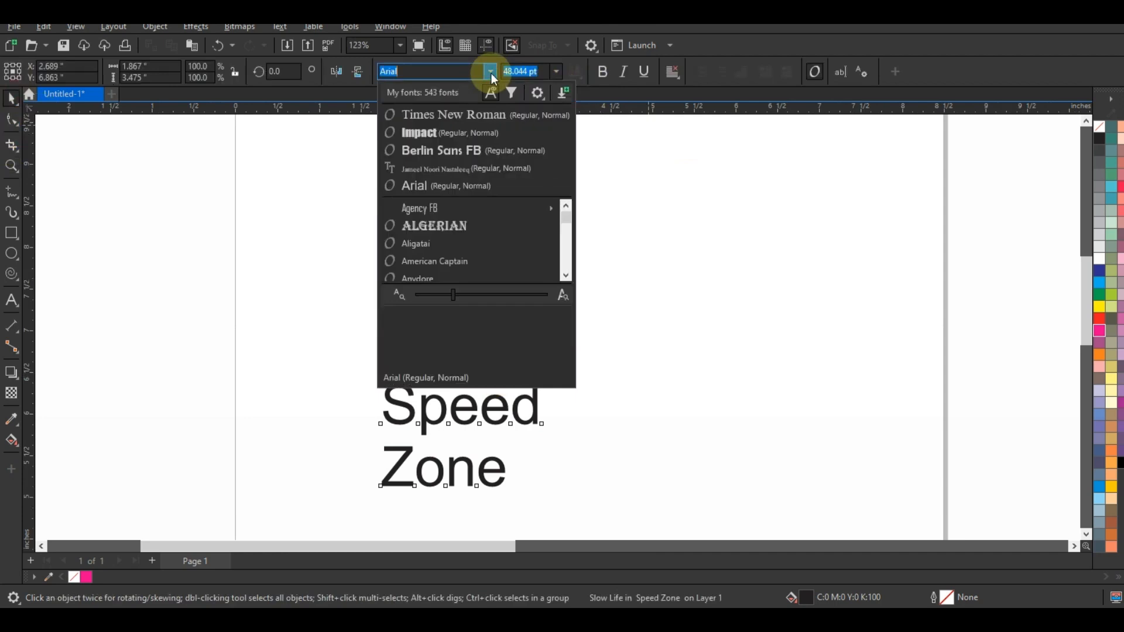
{"action": "left_click", "coordinate": [491, 132]}
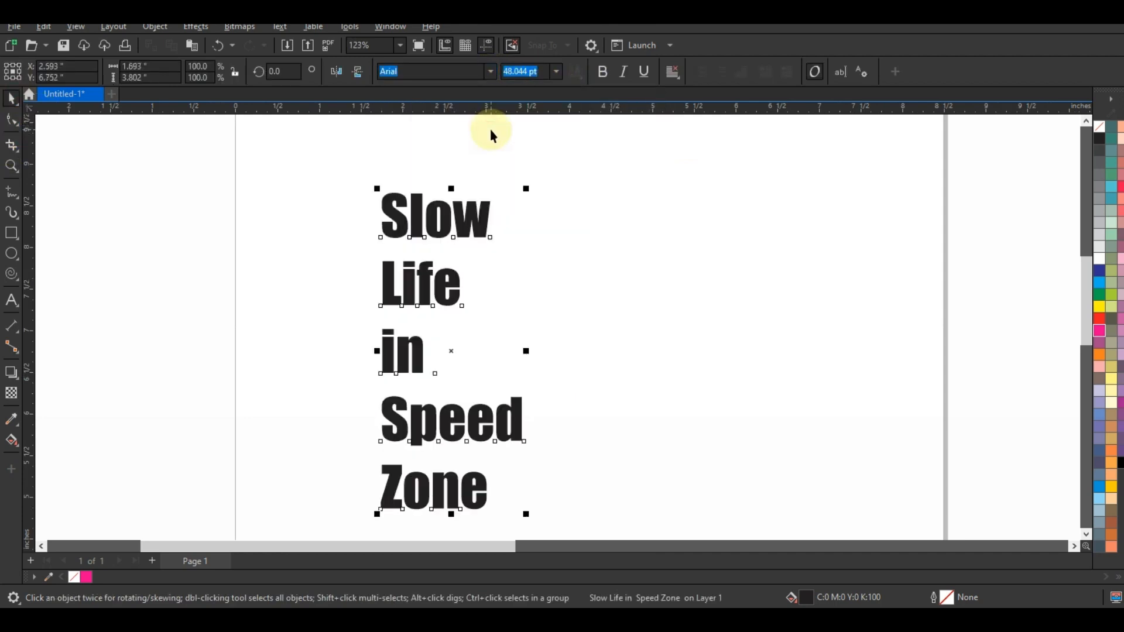
{"action": "left_click_drag", "start_coordinate": [463, 219], "coordinate": [293, 201]}
Change the text block's font to American Captain.
{"action": "left_click", "coordinate": [494, 71]}
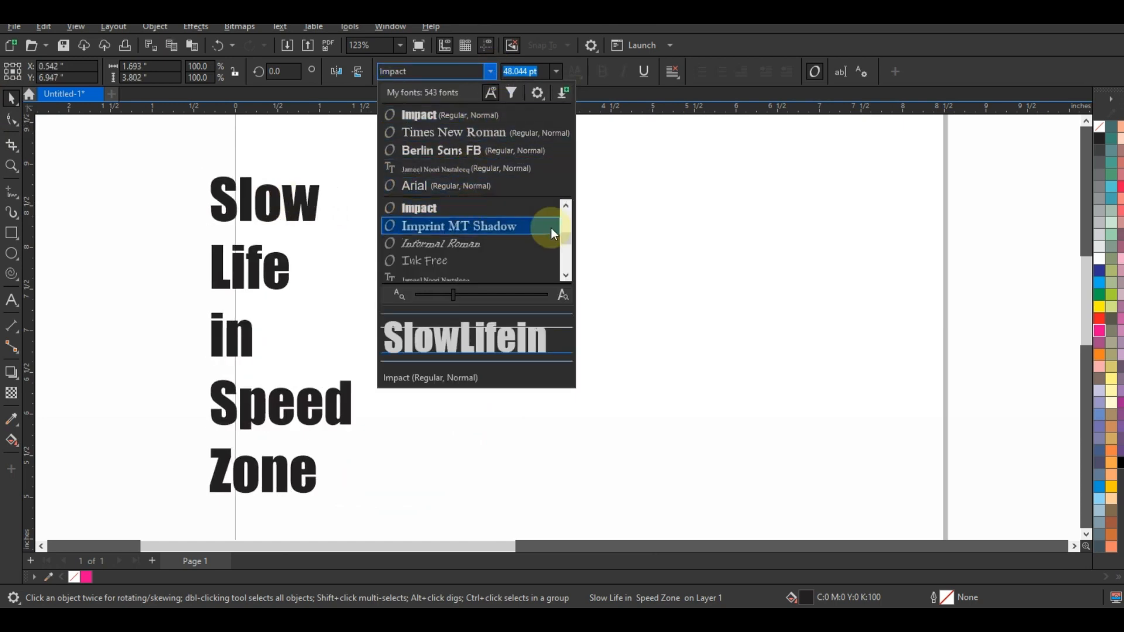
{"action": "left_click", "coordinate": [567, 278]}
{"action": "left_click", "coordinate": [567, 277]}
{"action": "left_click", "coordinate": [568, 277]}
{"action": "left_click", "coordinate": [568, 277]}
{"action": "left_click", "coordinate": [567, 278]}
{"action": "left_click", "coordinate": [567, 278]}
{"action": "left_click", "coordinate": [568, 278]}
{"action": "left_click", "coordinate": [567, 278]}
{"action": "left_click", "coordinate": [567, 278]}
{"action": "left_click", "coordinate": [568, 278]}
{"action": "left_click", "coordinate": [567, 278]}
{"action": "left_click", "coordinate": [567, 278]}
{"action": "left_click", "coordinate": [567, 278]}
{"action": "left_click", "coordinate": [568, 278]}
{"action": "left_click", "coordinate": [567, 278]}
{"action": "left_click", "coordinate": [568, 276]}
{"action": "left_click", "coordinate": [567, 276]}
{"action": "left_click", "coordinate": [568, 276]}
{"action": "left_click", "coordinate": [567, 277]}
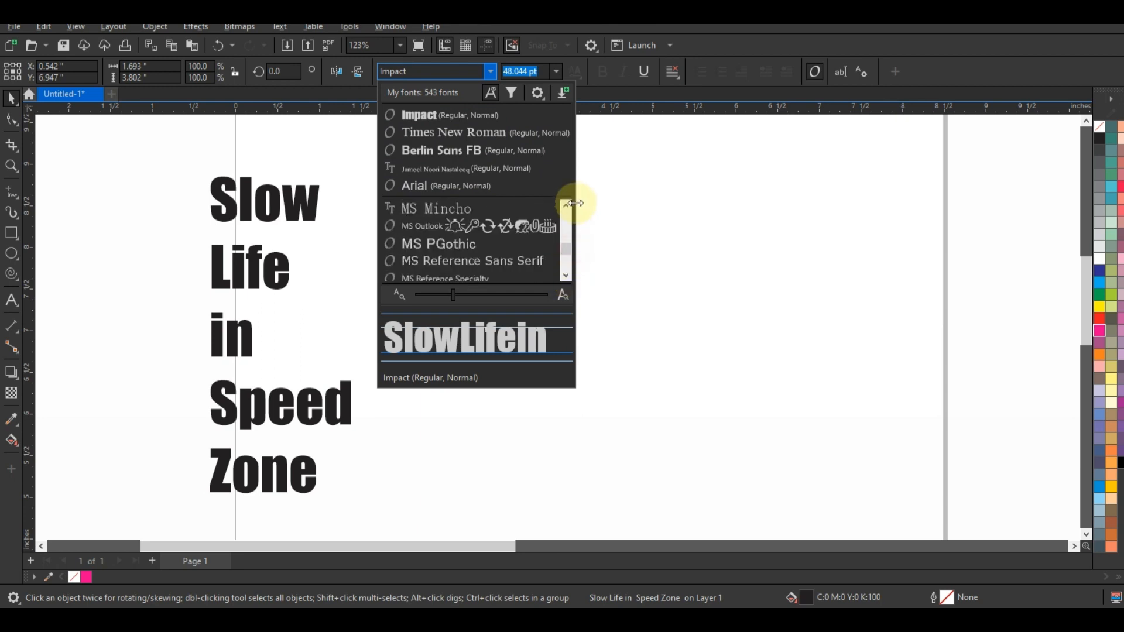
{"action": "left_click_drag", "start_coordinate": [568, 251], "coordinate": [568, 202]}
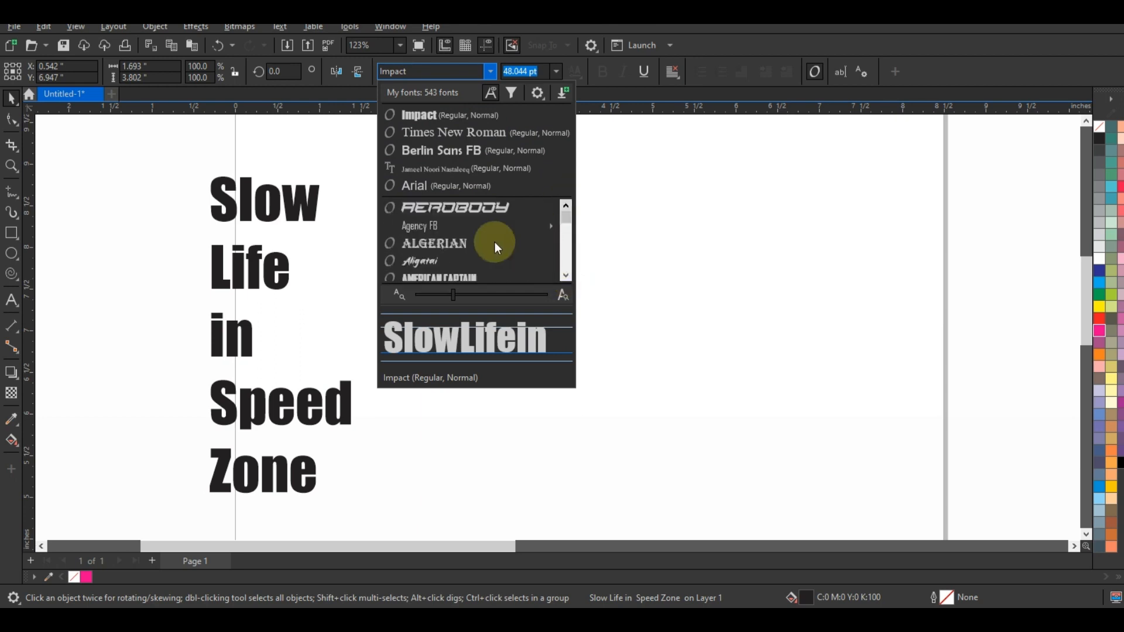
{"action": "left_click", "coordinate": [488, 274]}
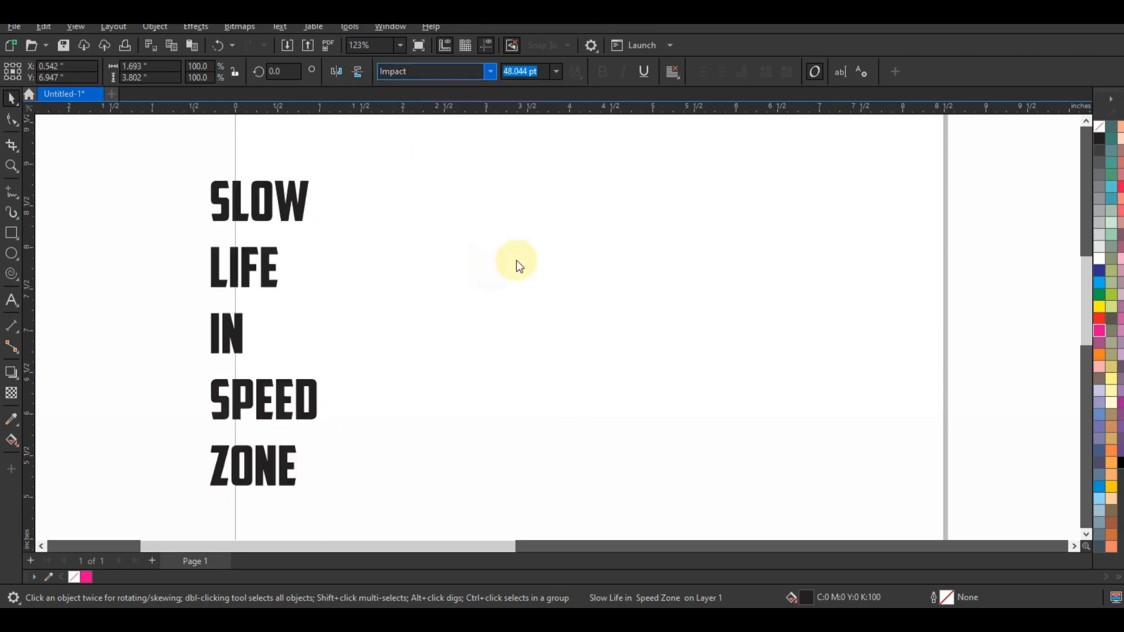
Move the text block to the middle of the page and skew it horizontally so the letters lean right.
{"action": "left_click_drag", "start_coordinate": [299, 205], "coordinate": [573, 213]}
{"action": "left_click", "coordinate": [578, 239]}
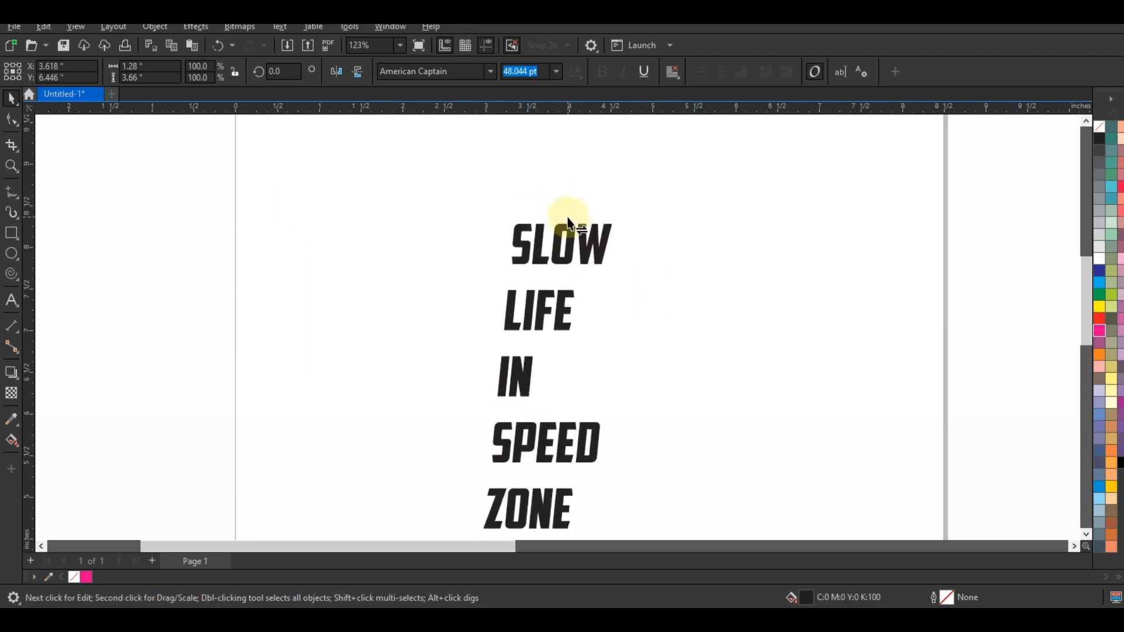
Stretch the slanted text block horizontally to about 1.78 inches wide.
{"action": "left_click", "coordinate": [556, 319]}
{"action": "left_click", "coordinate": [558, 321]}
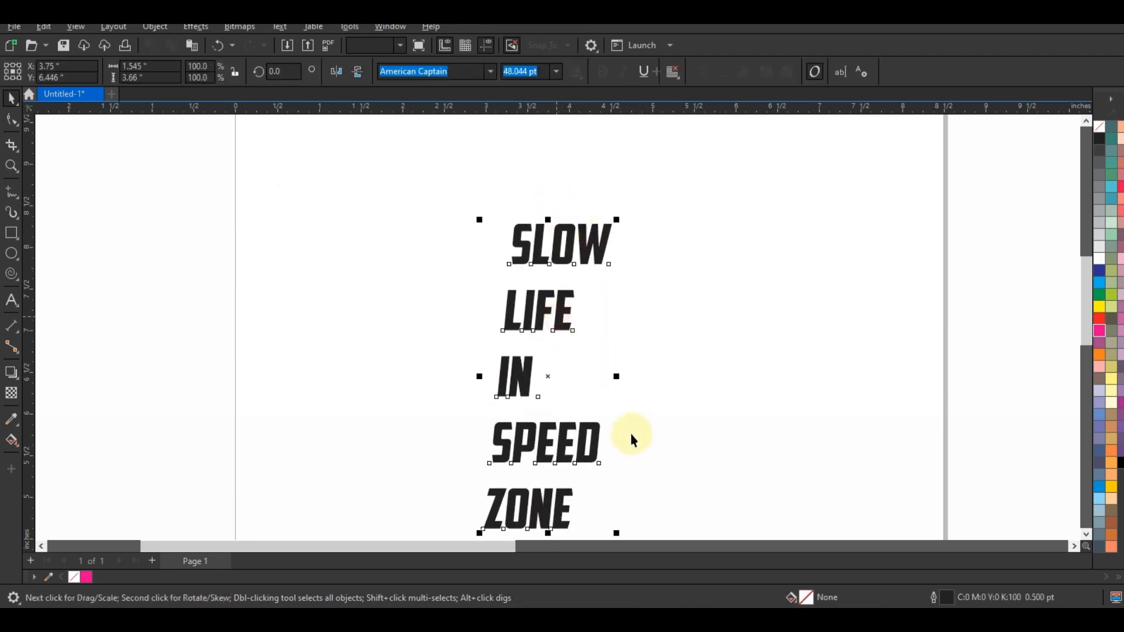
{"action": "left_click_drag", "start_coordinate": [616, 376], "coordinate": [637, 377]}
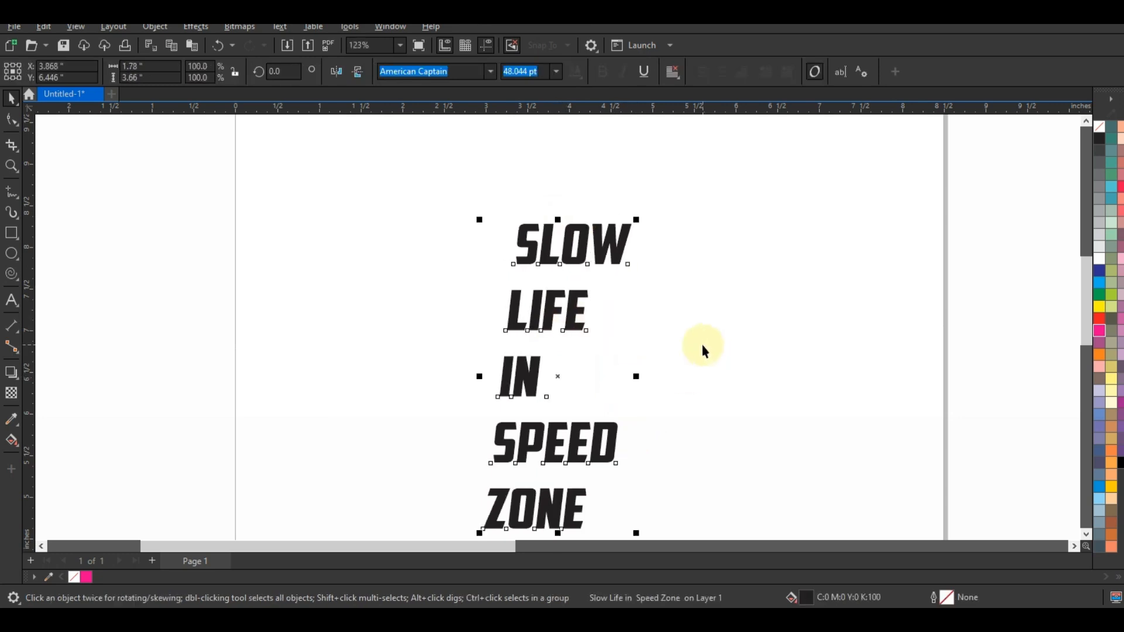
Break the text block apart into separate lines and enlarge SLOW to about 77.7 pt, placed just above LIFE.
{"action": "left_click", "coordinate": [155, 27]}
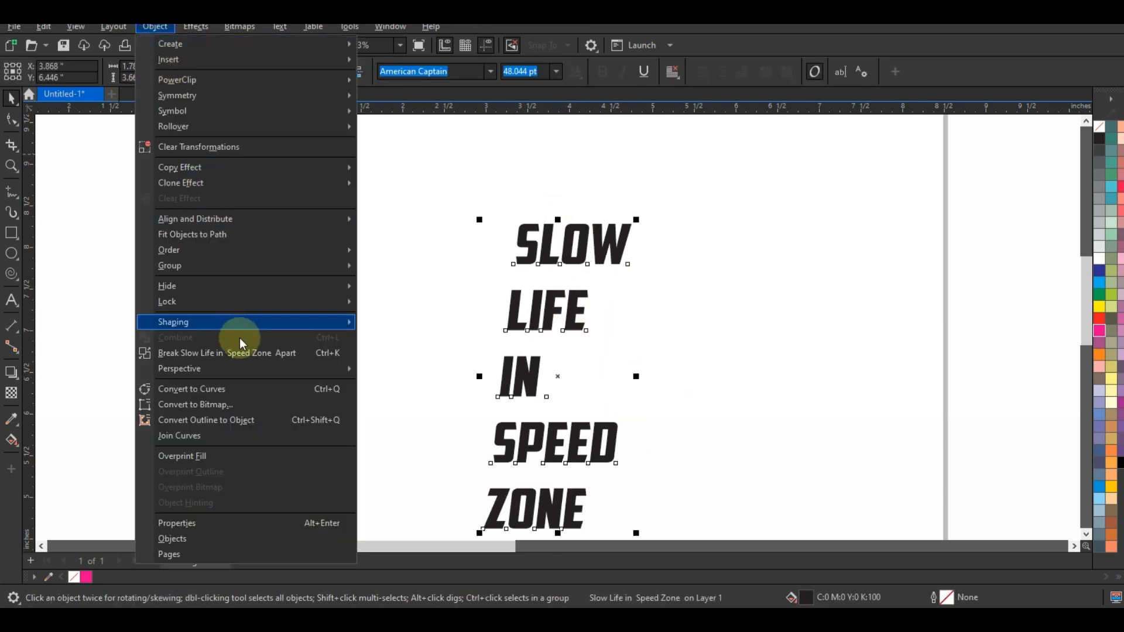
{"action": "left_click", "coordinate": [263, 353]}
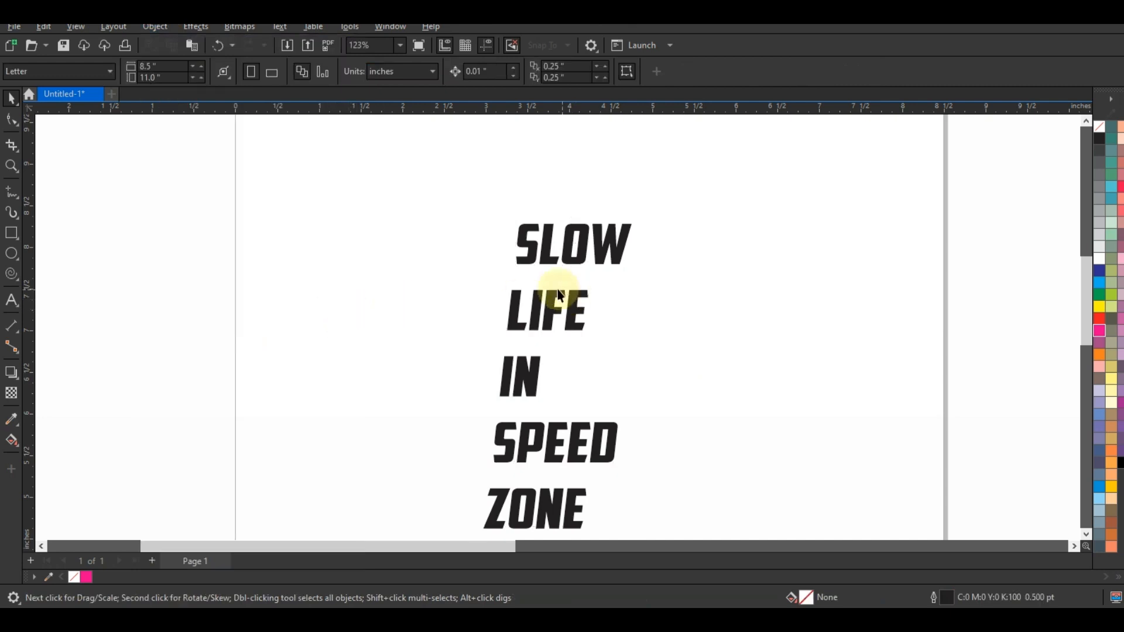
{"action": "left_click", "coordinate": [567, 239]}
{"action": "left_click_drag", "start_coordinate": [644, 271], "coordinate": [691, 289]}
{"action": "left_click_drag", "start_coordinate": [698, 219], "coordinate": [715, 213]}
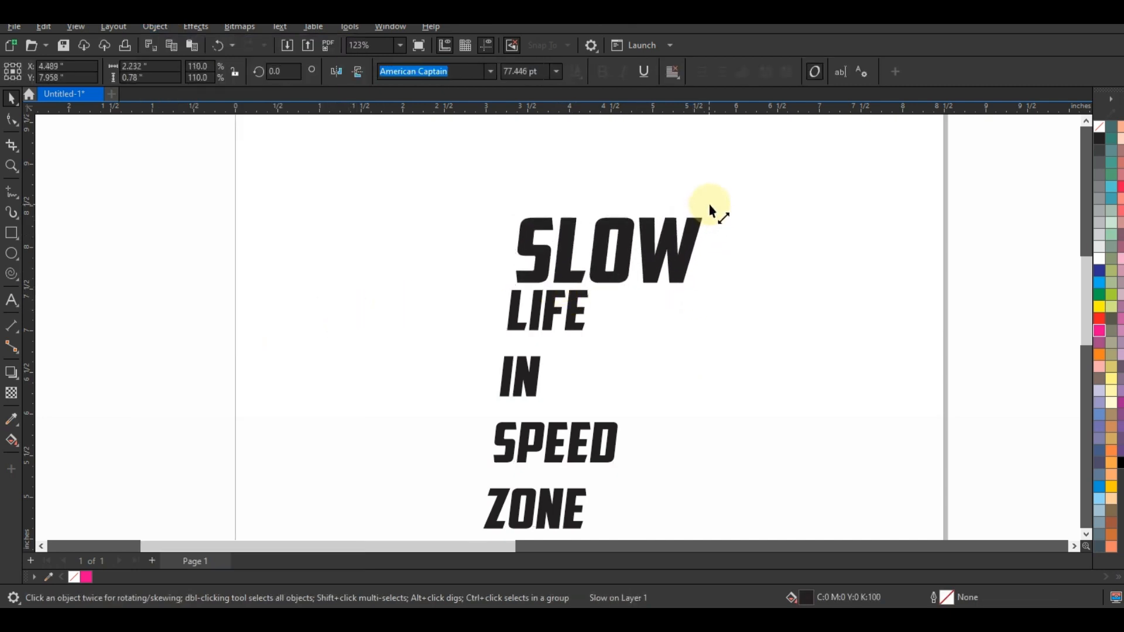
{"action": "left_click_drag", "start_coordinate": [666, 253], "coordinate": [661, 253]}
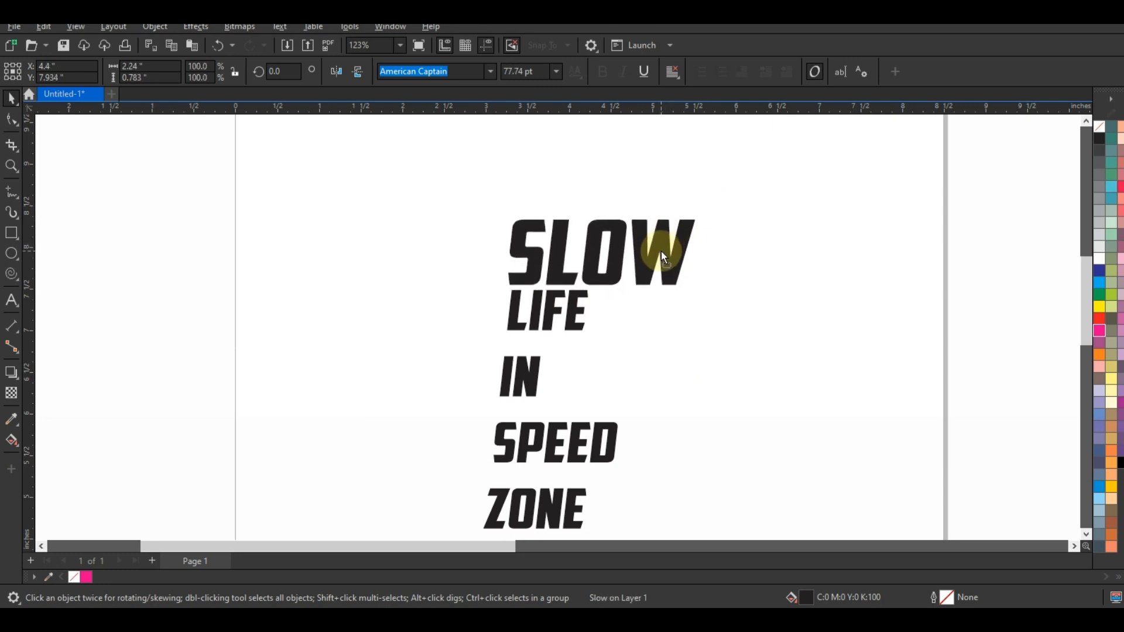
{"action": "left_click", "coordinate": [743, 268]}
Enlarge LIFE to about 66.8 pt and position it close beneath SLOW, following the slanted left edge.
{"action": "left_click", "coordinate": [11, 166]}
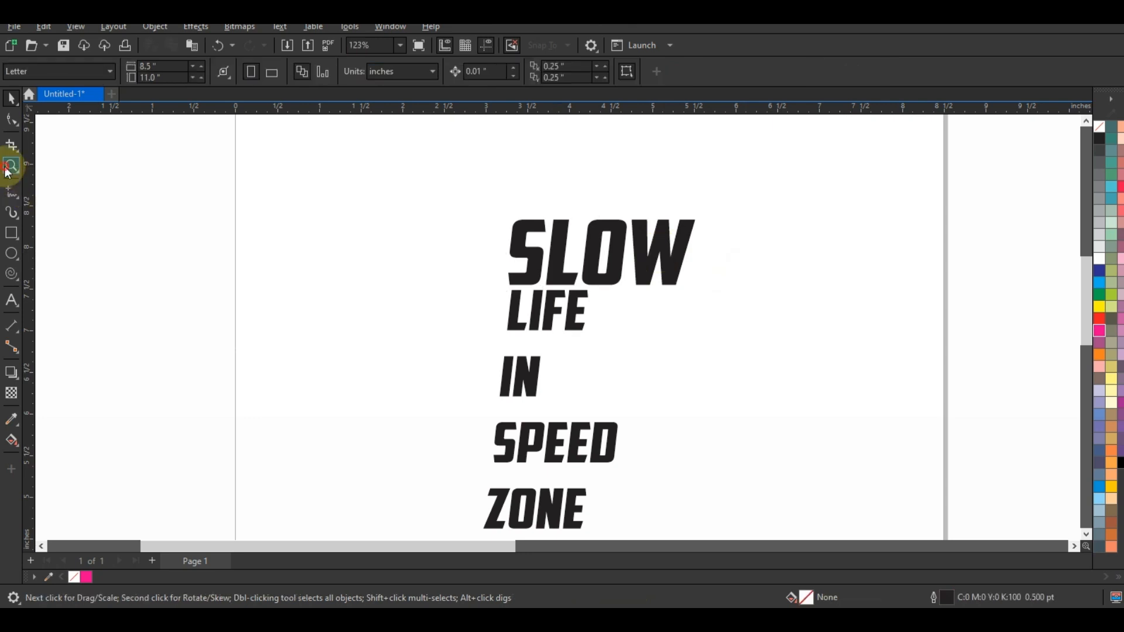
{"action": "left_click_drag", "start_coordinate": [523, 234], "coordinate": [798, 424]}
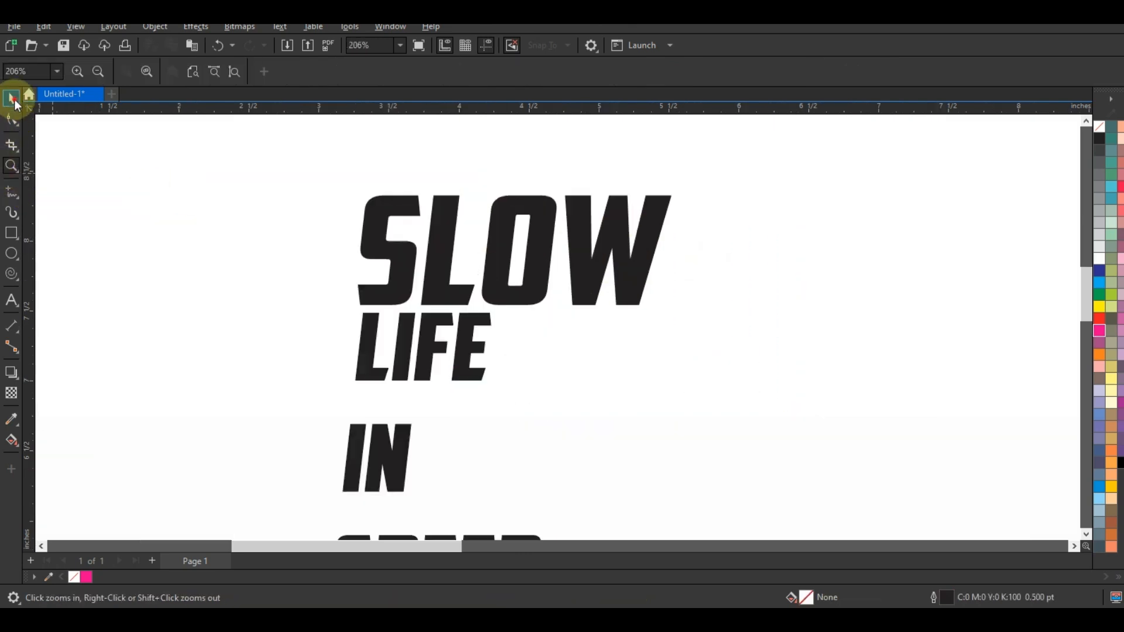
{"action": "left_click", "coordinate": [11, 98]}
{"action": "left_click", "coordinate": [480, 333]}
{"action": "left_click_drag", "start_coordinate": [503, 313], "coordinate": [508, 308]}
{"action": "left_click_drag", "start_coordinate": [502, 387], "coordinate": [552, 457]}
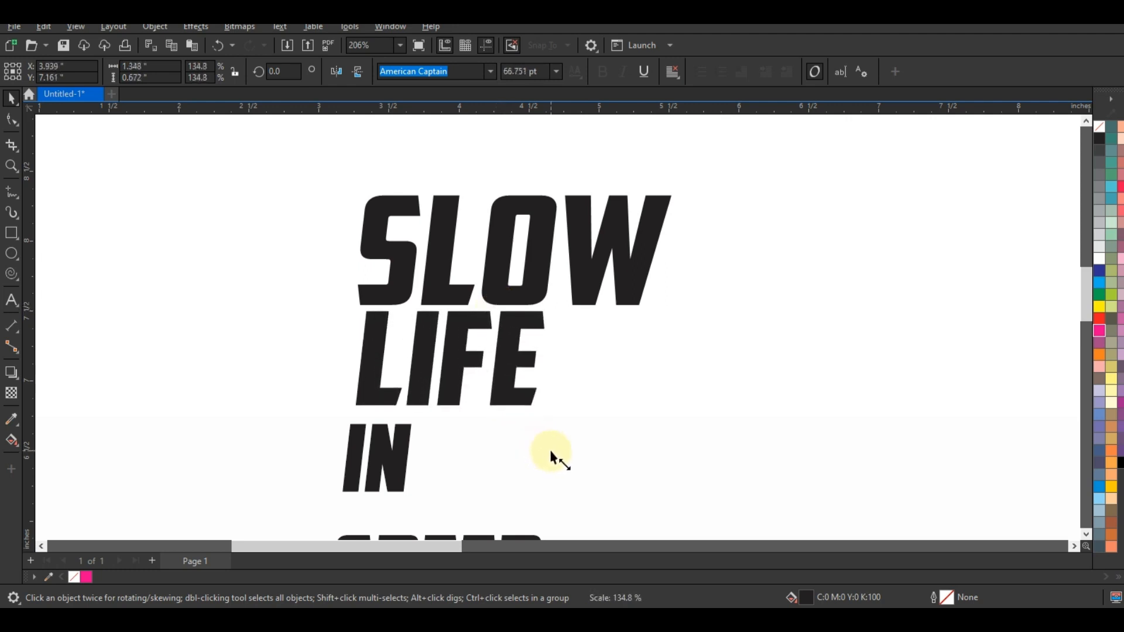
{"action": "left_click_drag", "start_coordinate": [504, 373], "coordinate": [498, 372]}
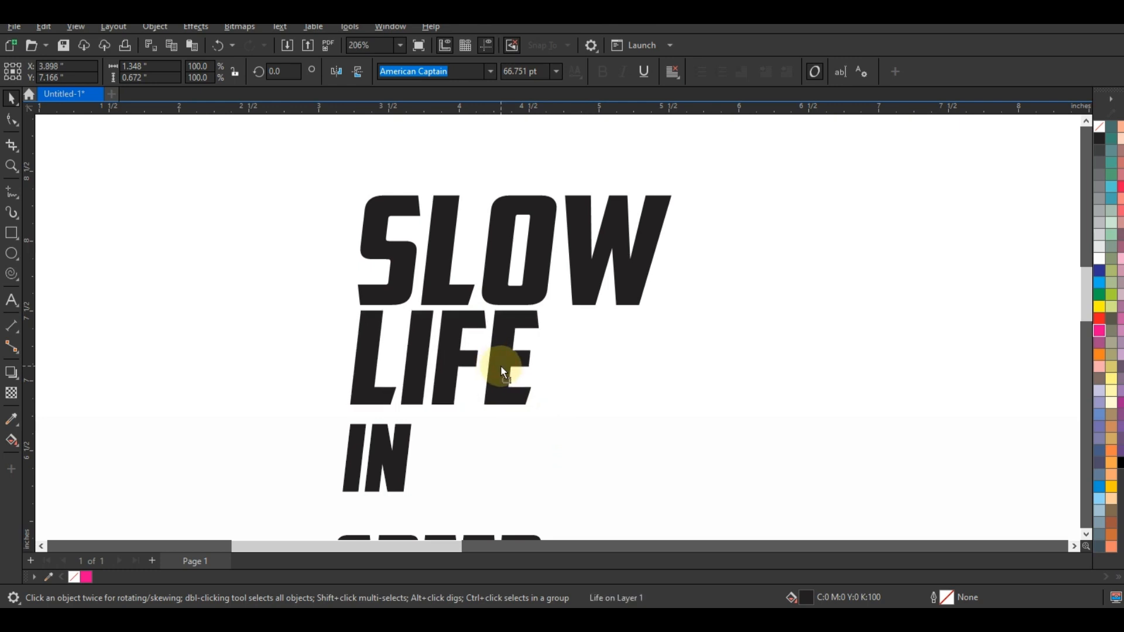
{"action": "left_click", "coordinate": [623, 377]}
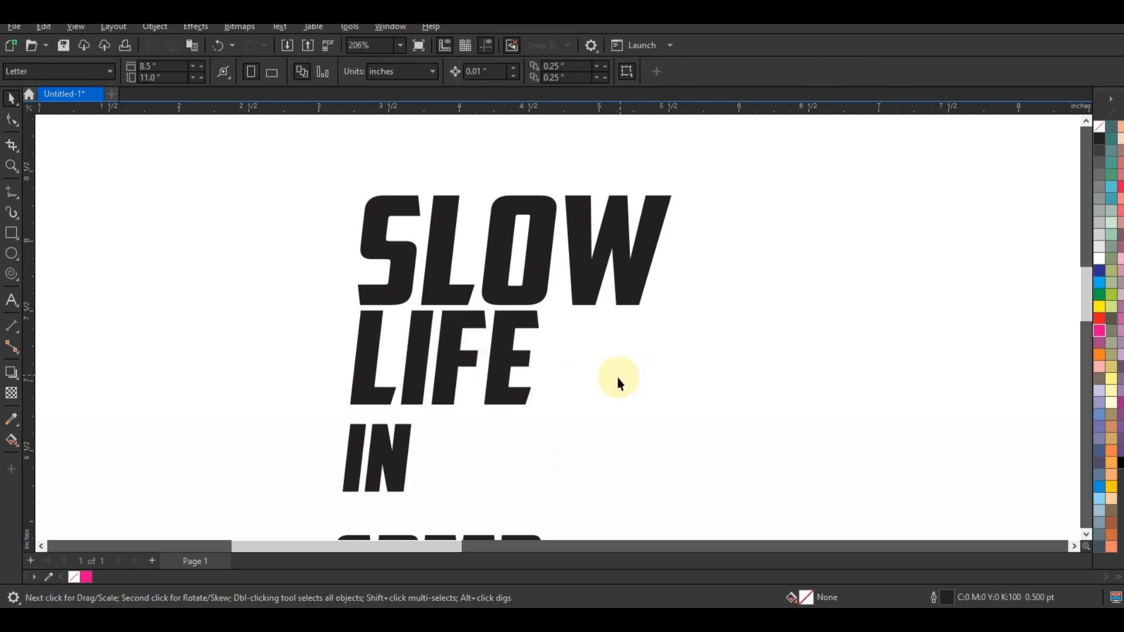
Reduce IN to about 38.6 pt and place it directly beneath the E of LIFE.
{"action": "left_click_drag", "start_coordinate": [399, 443], "coordinate": [540, 425]}
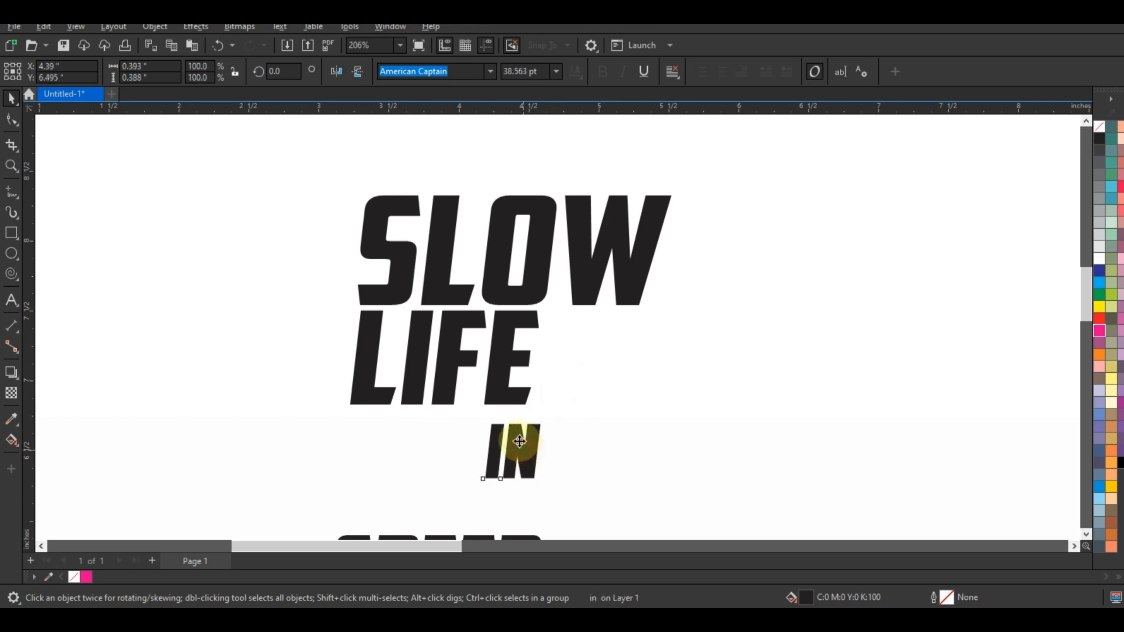
{"action": "left_click", "coordinate": [606, 336]}
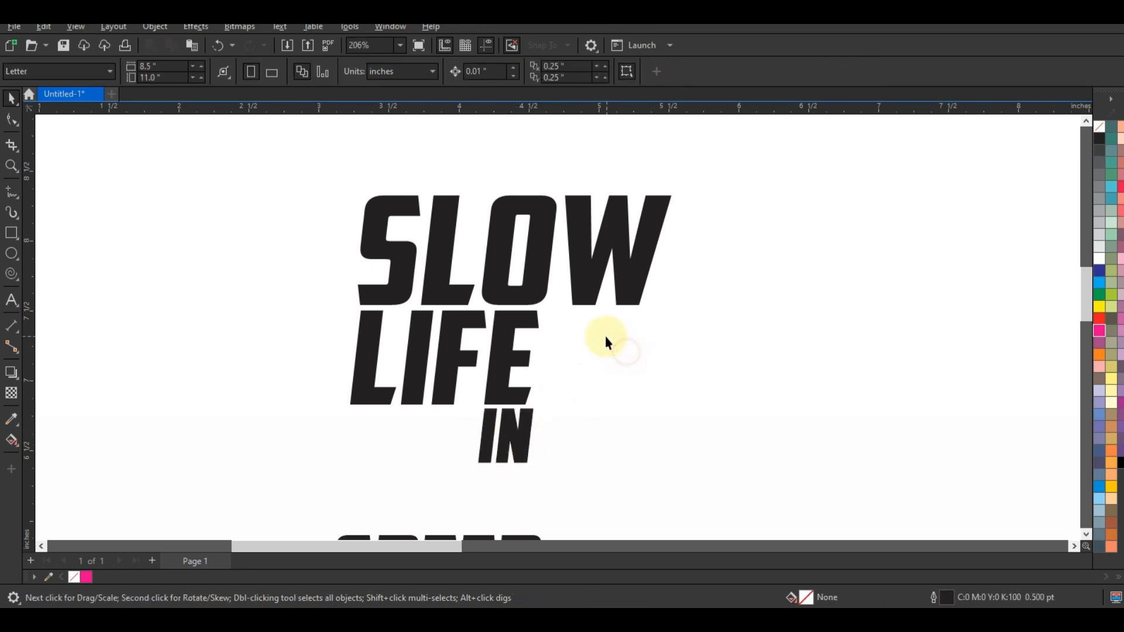
Move SPEED up beneath LIFE and enlarge it to about 79.4 pt, overlapping IN.
{"action": "key", "text": "F3"}
{"action": "left_click_drag", "start_coordinate": [538, 479], "coordinate": [547, 435]}
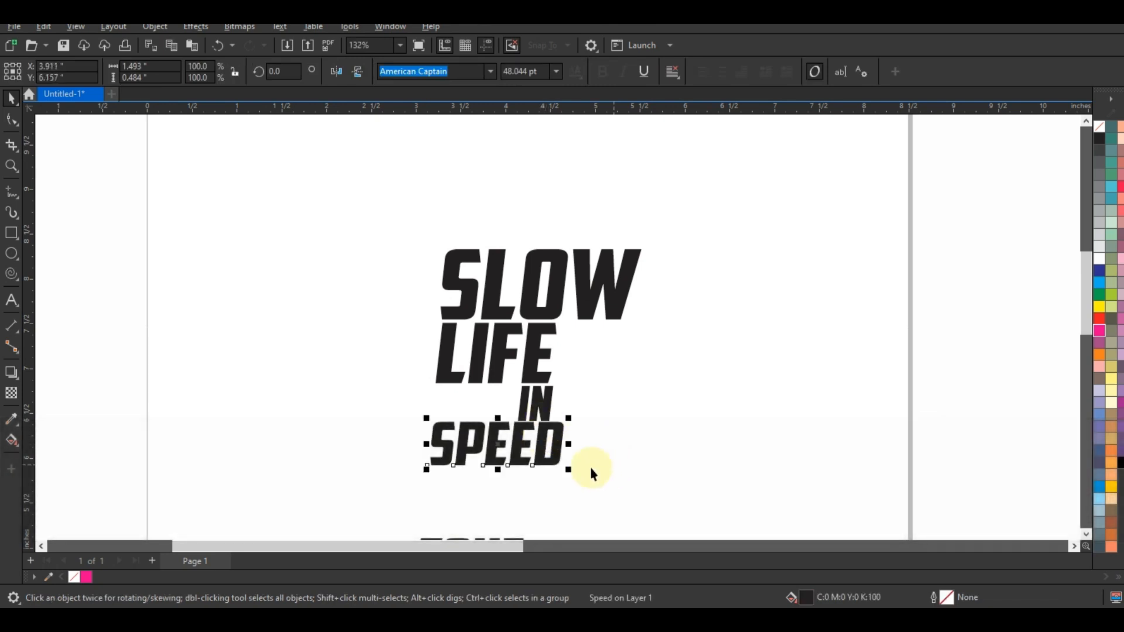
{"action": "left_click_drag", "start_coordinate": [569, 418], "coordinate": [641, 402]}
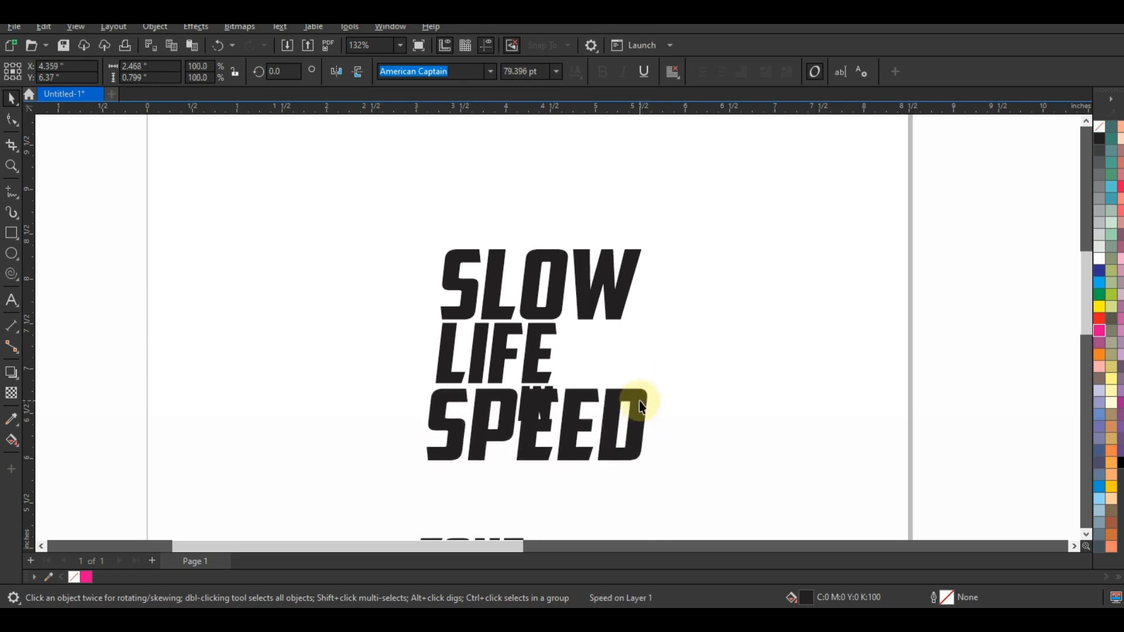
Break SPEED apart into letters and shorten its first E from above to about 0.41 inches high, leaving room for IN.
{"action": "key", "text": "ctrl+k"}
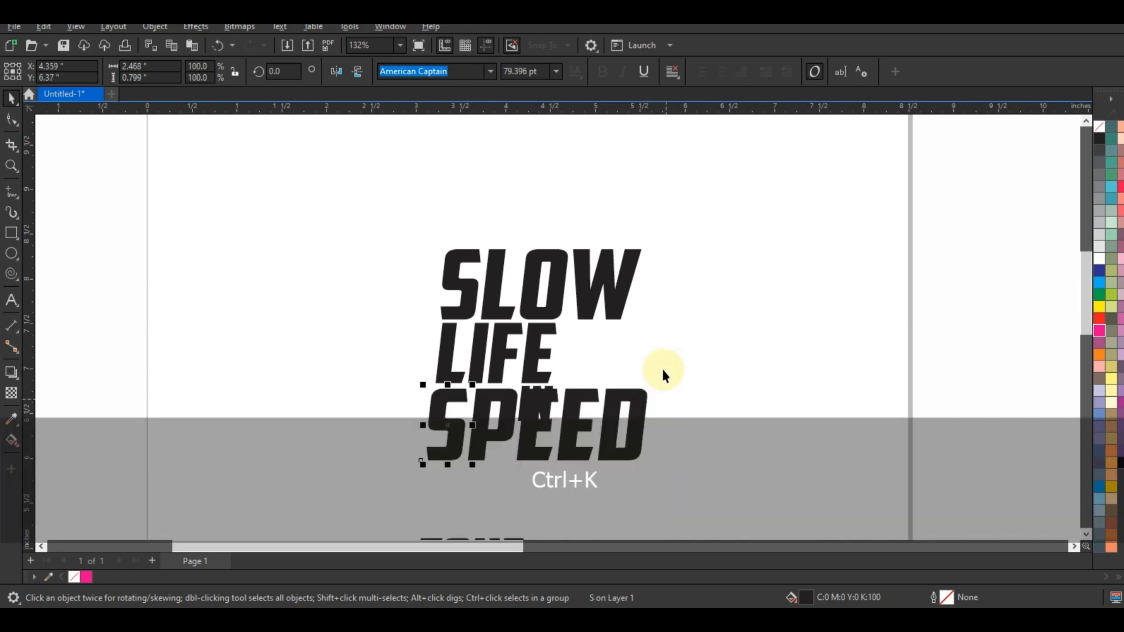
{"action": "left_click", "coordinate": [665, 370]}
{"action": "left_click", "coordinate": [559, 396]}
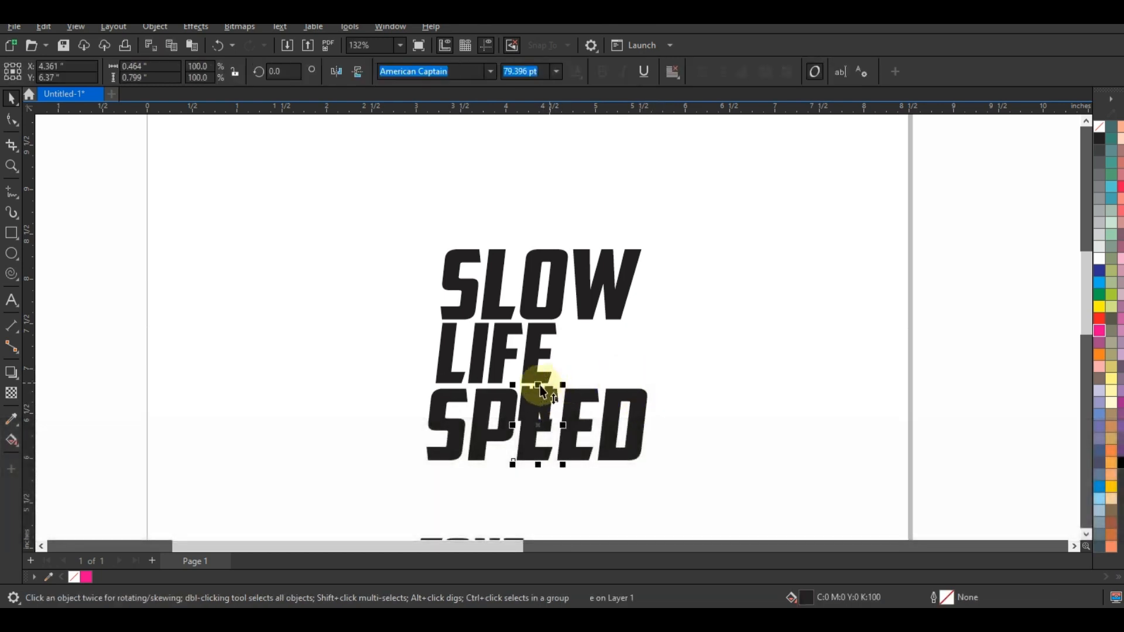
{"action": "left_click_drag", "start_coordinate": [538, 408], "coordinate": [538, 419]}
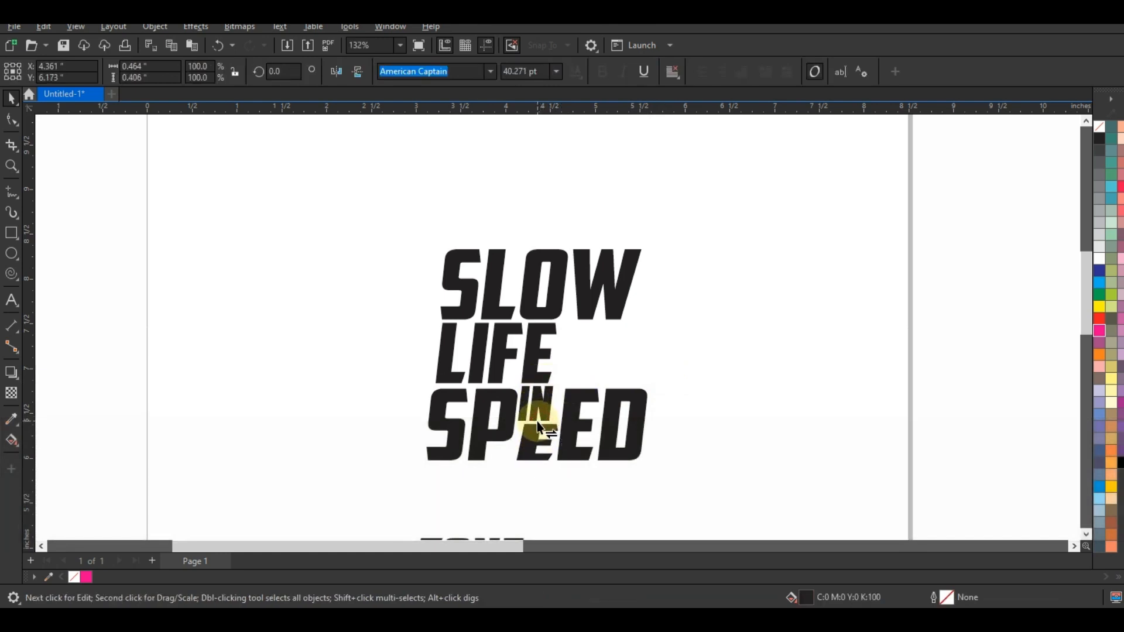
Nudge IN to fit the gap between LIFE and the shortened E of SPEED.
{"action": "left_click", "coordinate": [541, 410]}
{"action": "left_click", "coordinate": [543, 410]}
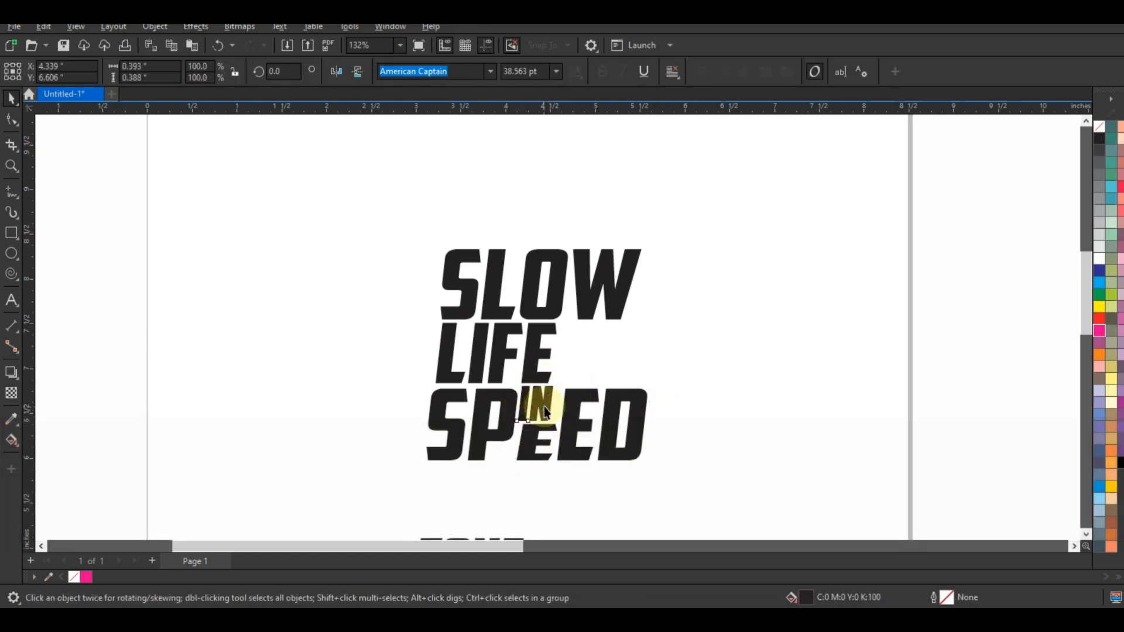
{"action": "left_click", "coordinate": [712, 385]}
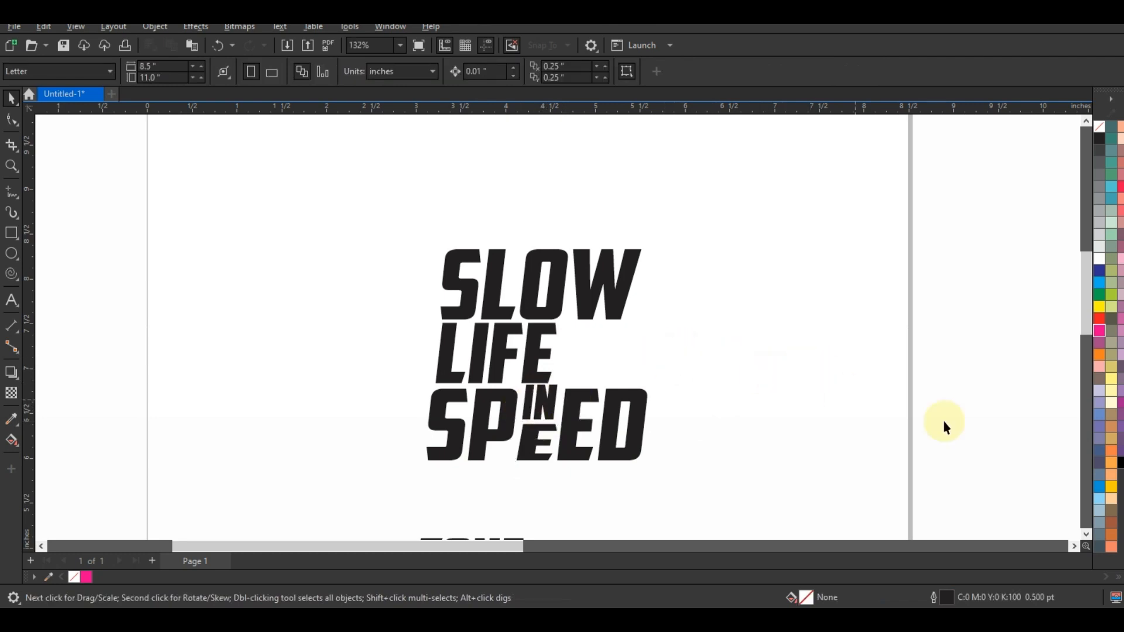
Move ZONE up beneath the right half of SPEED and enlarge it to about 53.6 pt, widening it slightly to the left.
{"action": "scroll", "coordinate": [1072, 529], "scroll_direction": "down", "scroll_amount": 3}
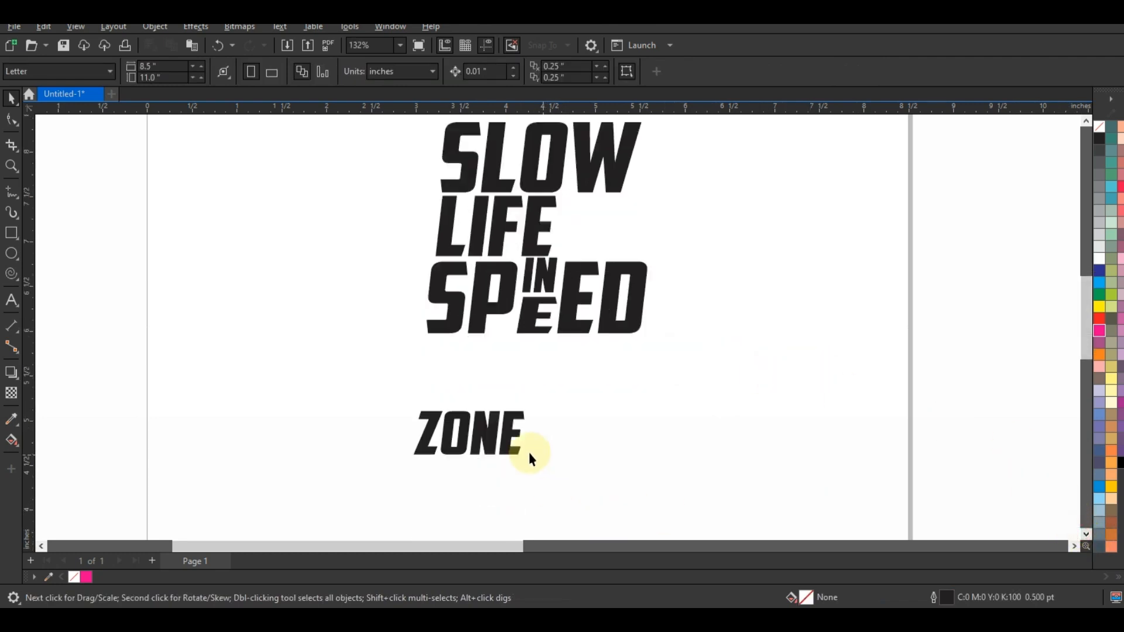
{"action": "left_click_drag", "start_coordinate": [525, 433], "coordinate": [630, 364]}
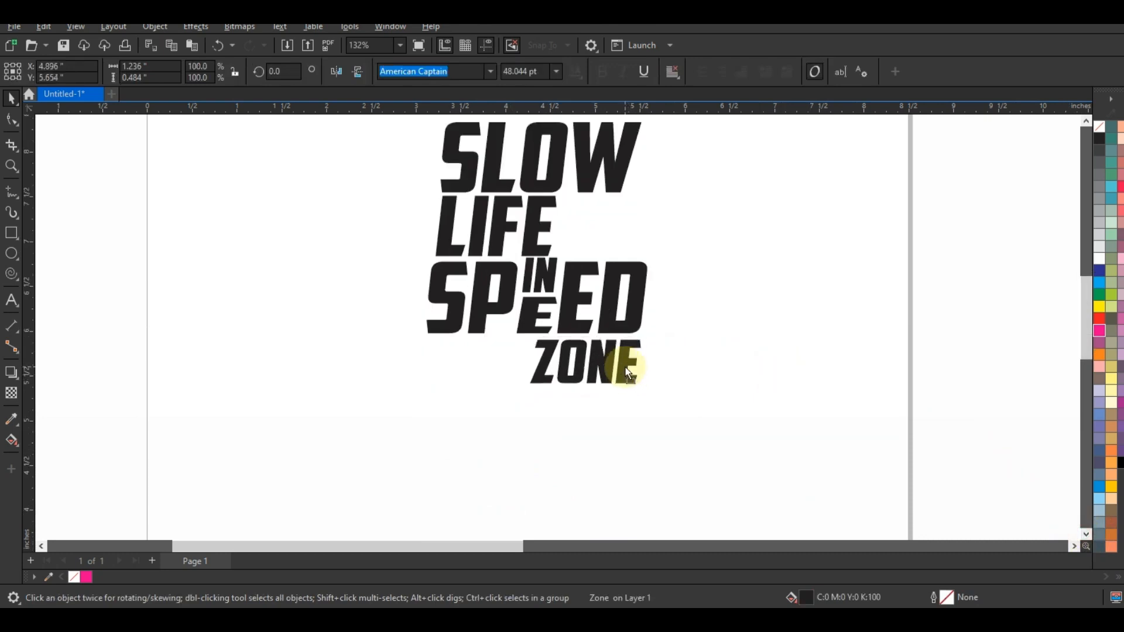
{"action": "left_click_drag", "start_coordinate": [517, 401], "coordinate": [501, 366]}
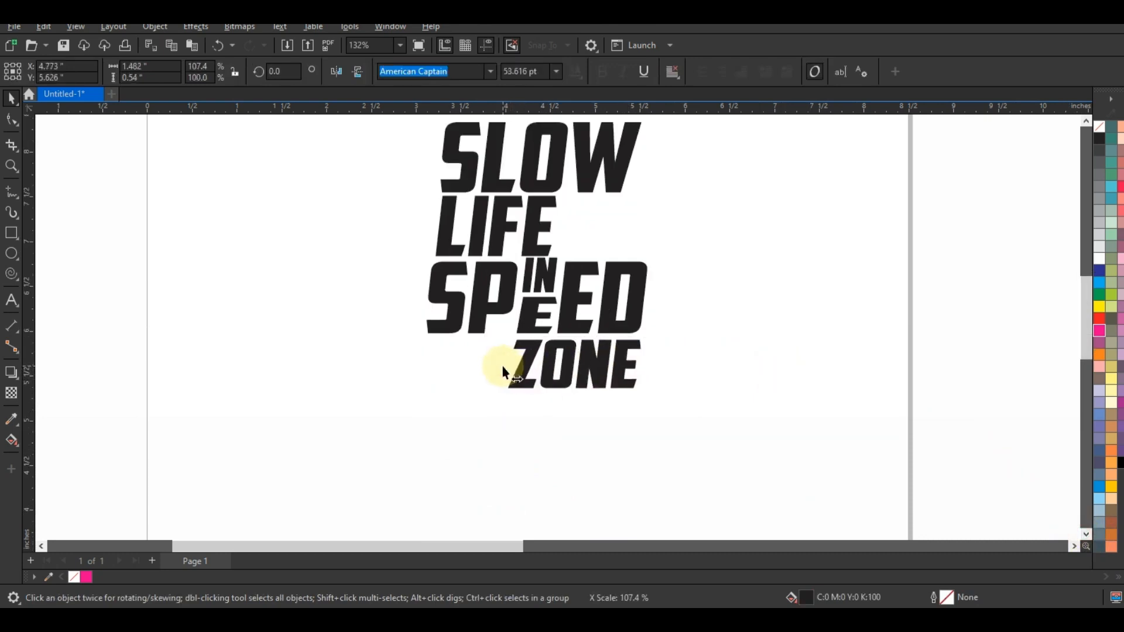
{"action": "left_click", "coordinate": [754, 417]}
Stretch SLOW horizontally to the right until it is about 2.51 inches wide.
{"action": "key", "text": "F3"}
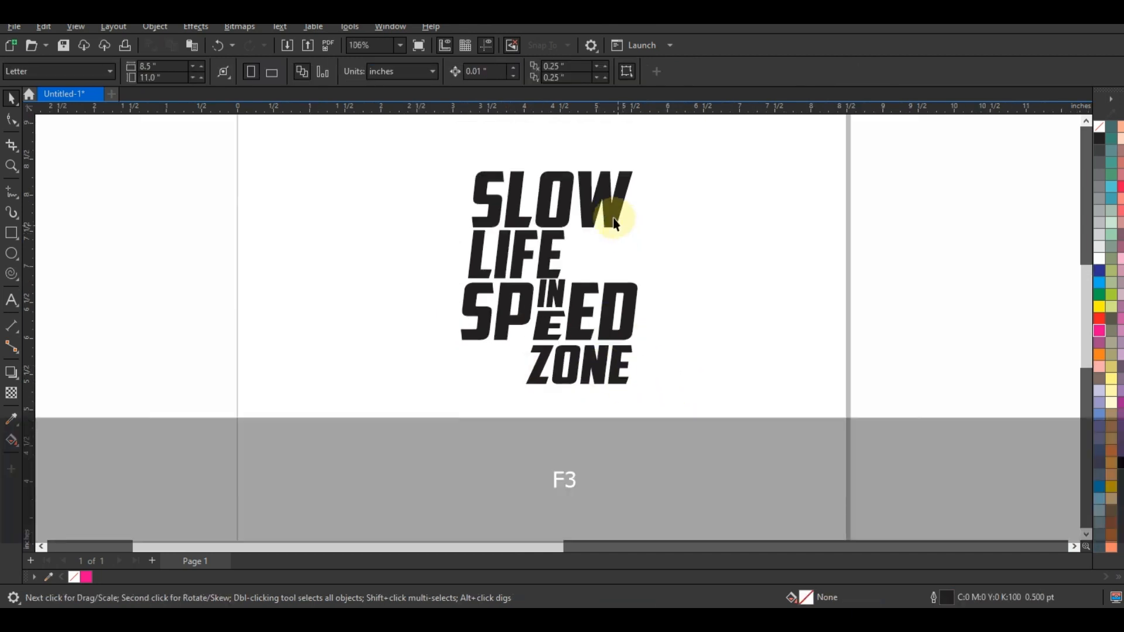
{"action": "left_click", "coordinate": [613, 217]}
{"action": "mouse_move", "coordinate": [652, 206]}
{"action": "left_mouse_down"}
{"action": "mouse_move", "coordinate": [635, 198]}
{"action": "mouse_move", "coordinate": [659, 204]}
{"action": "left_mouse_up"}
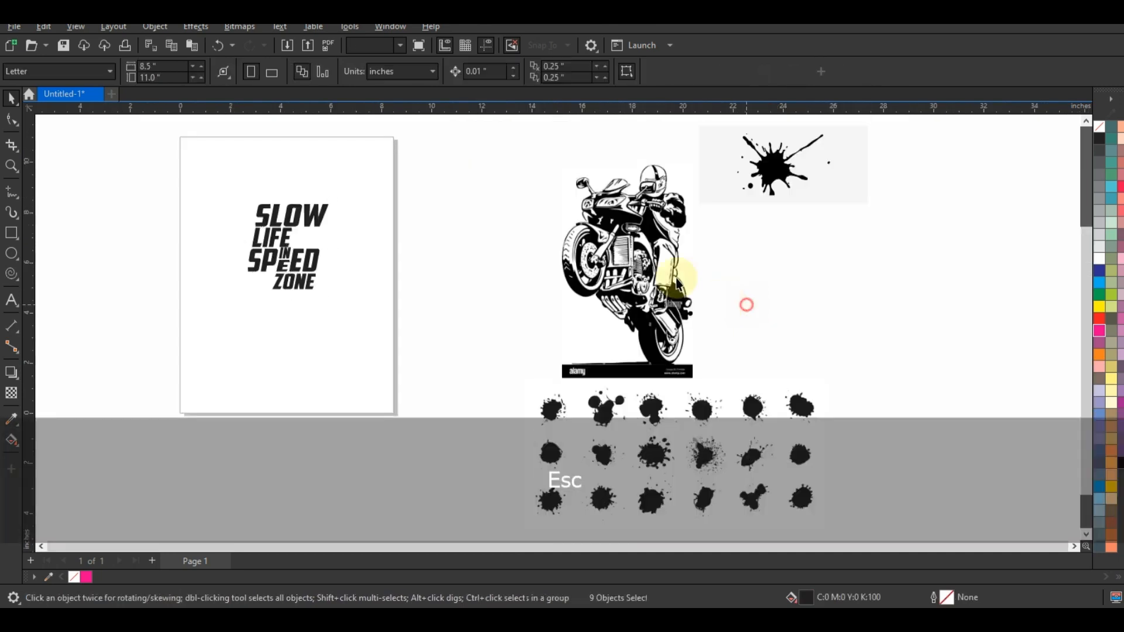
Trace the motorcycle rider bitmap with an Outline trace for a low quality image, with detail at 100.
{"action": "left_click", "coordinate": [687, 302]}
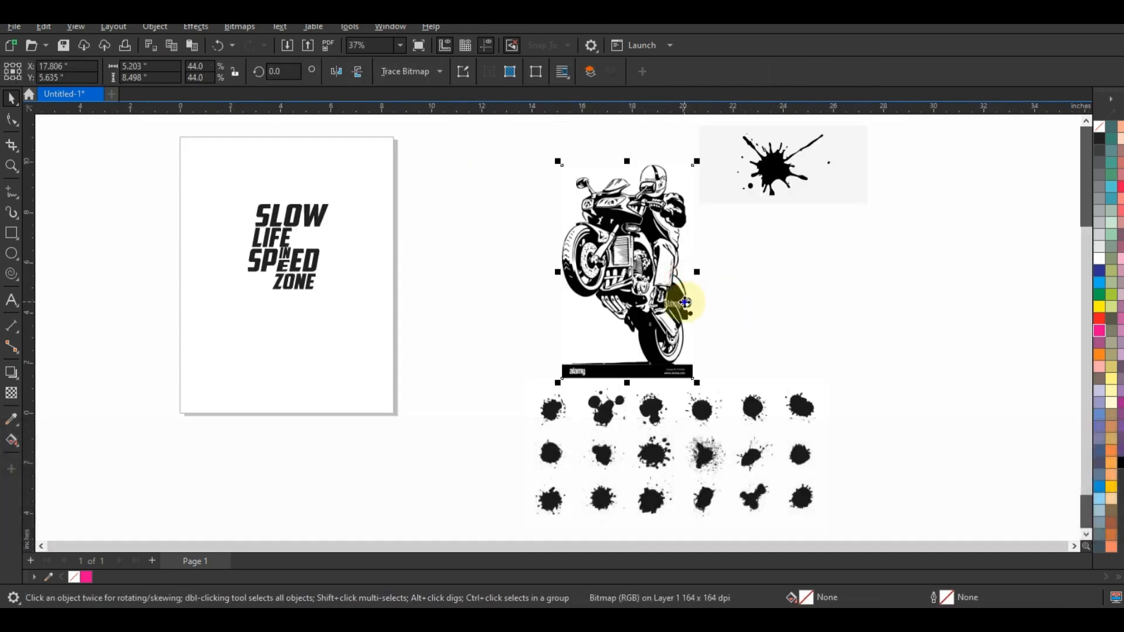
{"action": "right_click", "coordinate": [688, 302]}
{"action": "mouse_move", "coordinate": [798, 253]}
{"action": "left_click", "coordinate": [869, 316]}
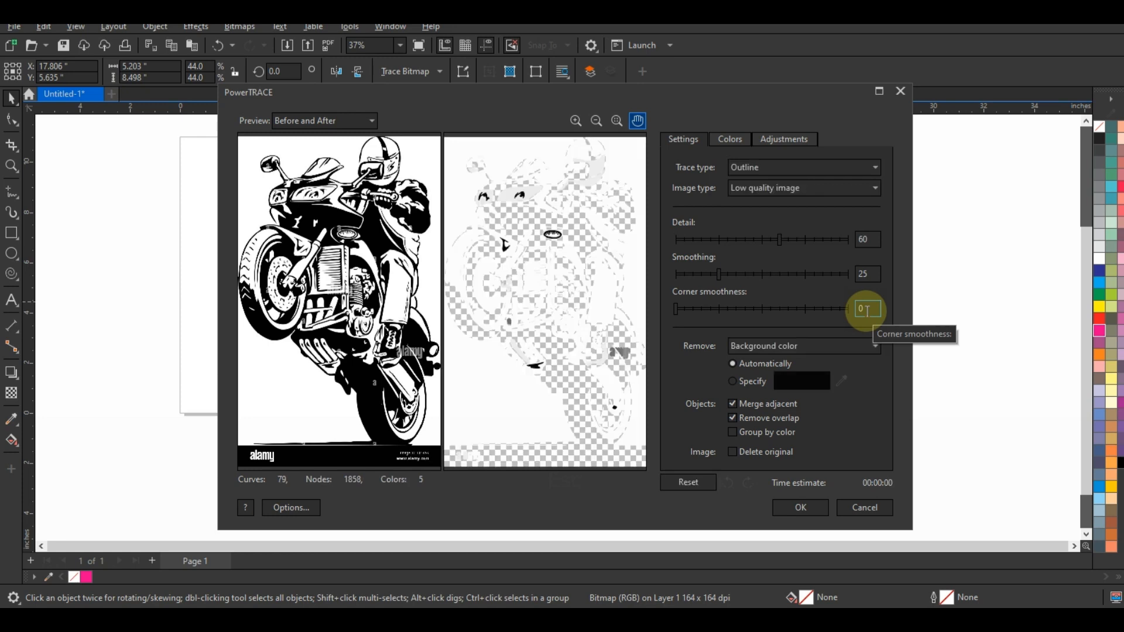
{"action": "left_click", "coordinate": [850, 240]}
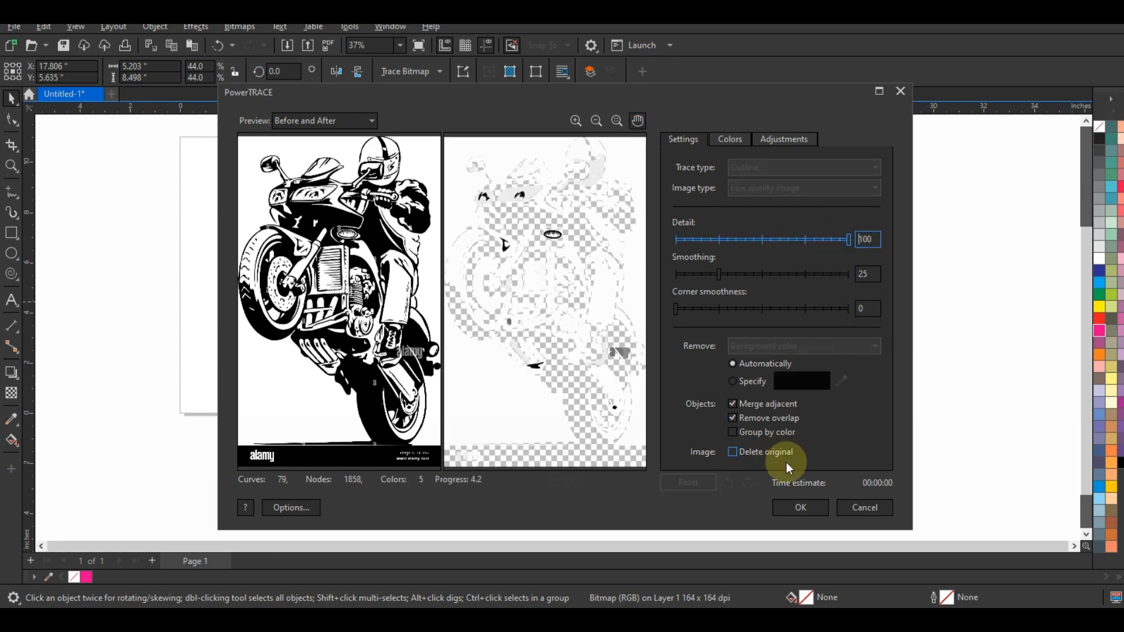
{"action": "left_click", "coordinate": [795, 508]}
Move the traced motorcycle off its source bitmap, delete the bitmap, and place the trace between the page and the splatter images.
{"action": "mouse_move", "coordinate": [627, 289]}
{"action": "left_mouse_down"}
{"action": "mouse_move", "coordinate": [874, 389]}
{"action": "mouse_move", "coordinate": [966, 374]}
{"action": "left_mouse_up"}
{"action": "left_click", "coordinate": [681, 322]}
{"action": "key", "text": "Delete"}
{"action": "left_click", "coordinate": [956, 347]}
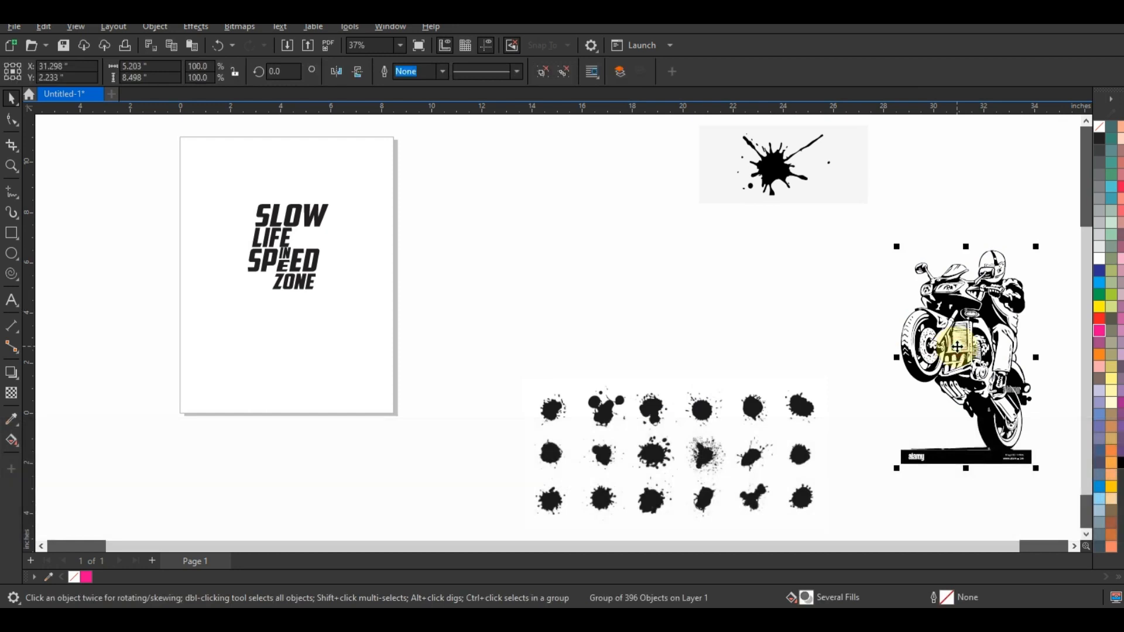
{"action": "mouse_move", "coordinate": [957, 346]}
{"action": "left_mouse_down"}
{"action": "mouse_move", "coordinate": [588, 286]}
{"action": "mouse_move", "coordinate": [524, 229]}
{"action": "left_mouse_up"}
Try to delete the loose pieces of the watermark strip beneath the traced motorcycle.
{"action": "key", "text": "shift+F2"}
{"action": "key", "text": "Escape"}
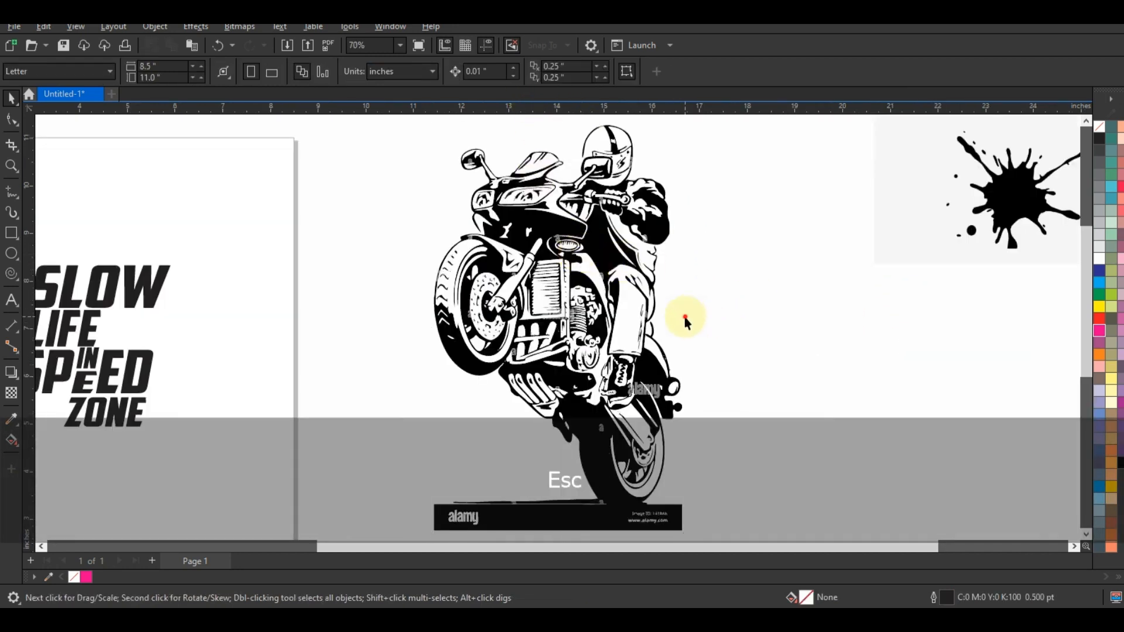
{"action": "key", "text": "Delete"}
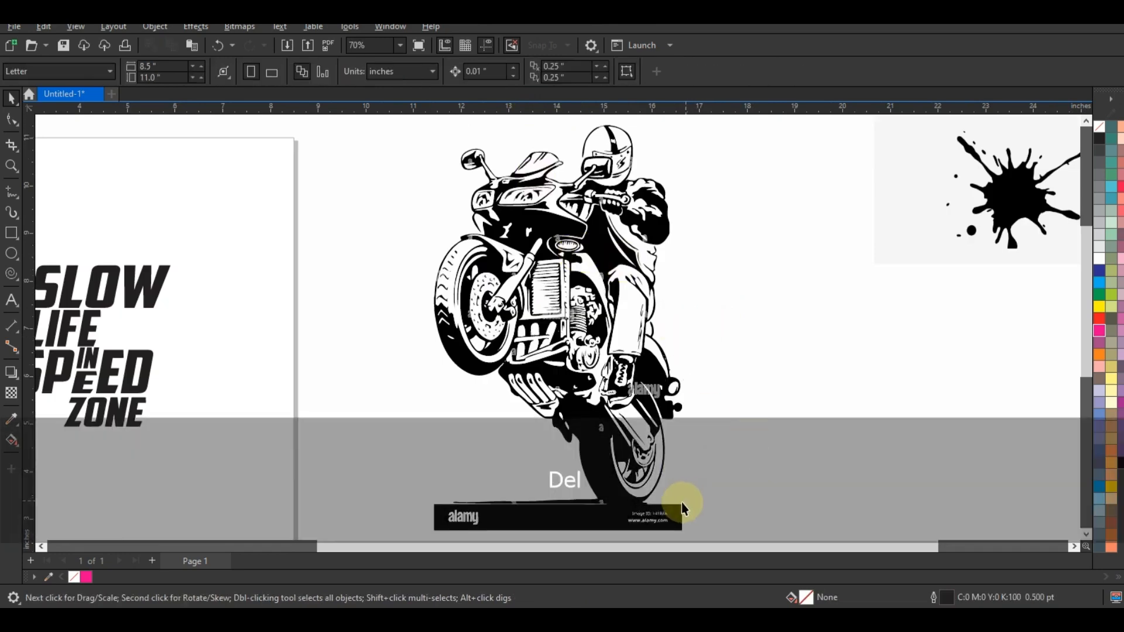
{"action": "key", "text": "F3"}
{"action": "left_click", "coordinate": [11, 166]}
{"action": "left_click_drag", "start_coordinate": [378, 422], "coordinate": [750, 515]}
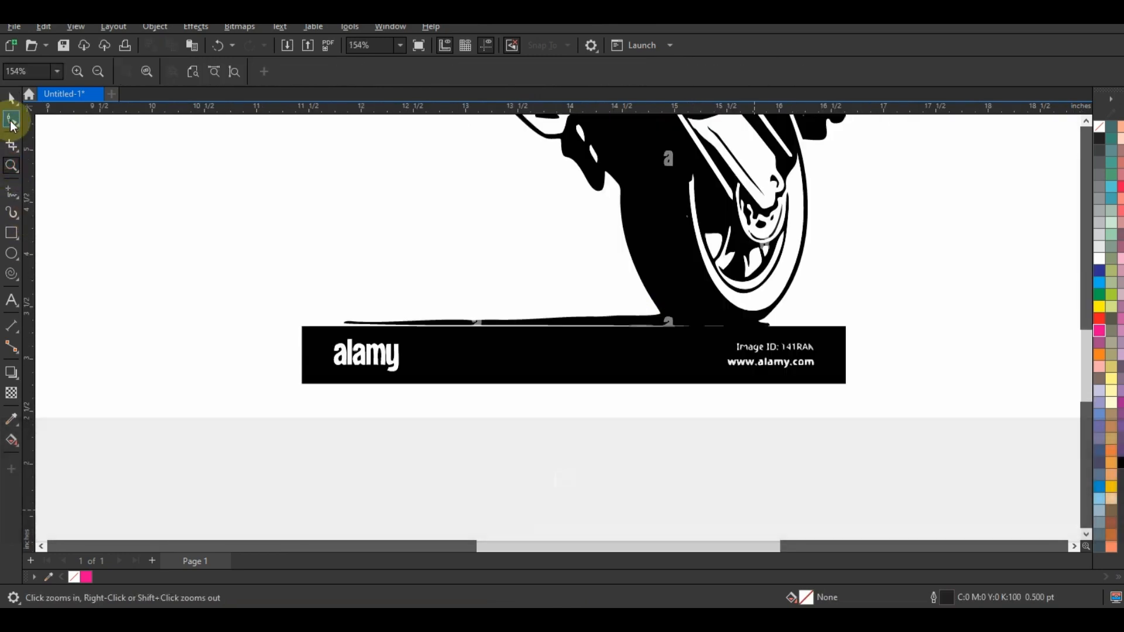
{"action": "left_click", "coordinate": [12, 98]}
{"action": "left_click_drag", "start_coordinate": [208, 309], "coordinate": [427, 401]}
{"action": "key", "text": "Delete"}
Delete the small watermark letters on the ground line and the line's outer left end under the rear tyre.
{"action": "left_click_drag", "start_coordinate": [557, 442], "coordinate": [832, 342]}
{"action": "left_click", "coordinate": [830, 337]}
{"action": "left_click", "coordinate": [497, 325]}
{"action": "left_click_drag", "start_coordinate": [397, 289], "coordinate": [512, 347]}
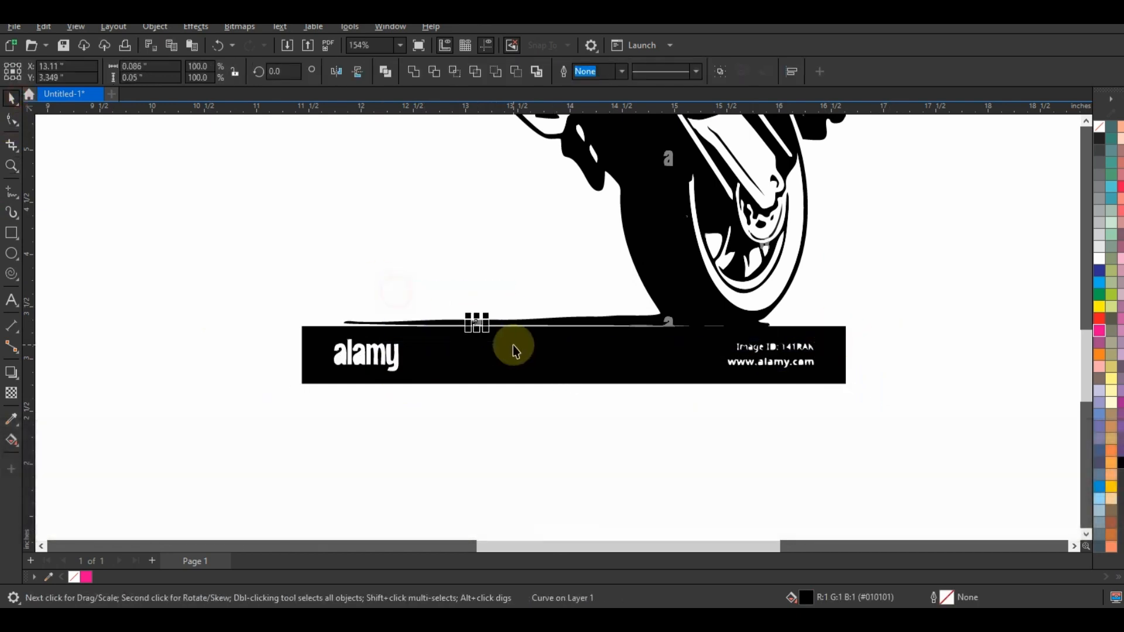
{"action": "key", "text": "Delete"}
{"action": "left_click", "coordinate": [410, 325]}
{"action": "key", "text": "Delete"}
{"action": "left_click", "coordinate": [669, 323]}
{"action": "key", "text": "Delete"}
Draw a rectangle about 5.99 by 1.08 inches over the watermark strip, trim the motorcycle trace with it, and delete the cut-off pieces.
{"action": "left_click", "coordinate": [11, 232]}
{"action": "left_click_drag", "start_coordinate": [879, 436], "coordinate": [251, 324]}
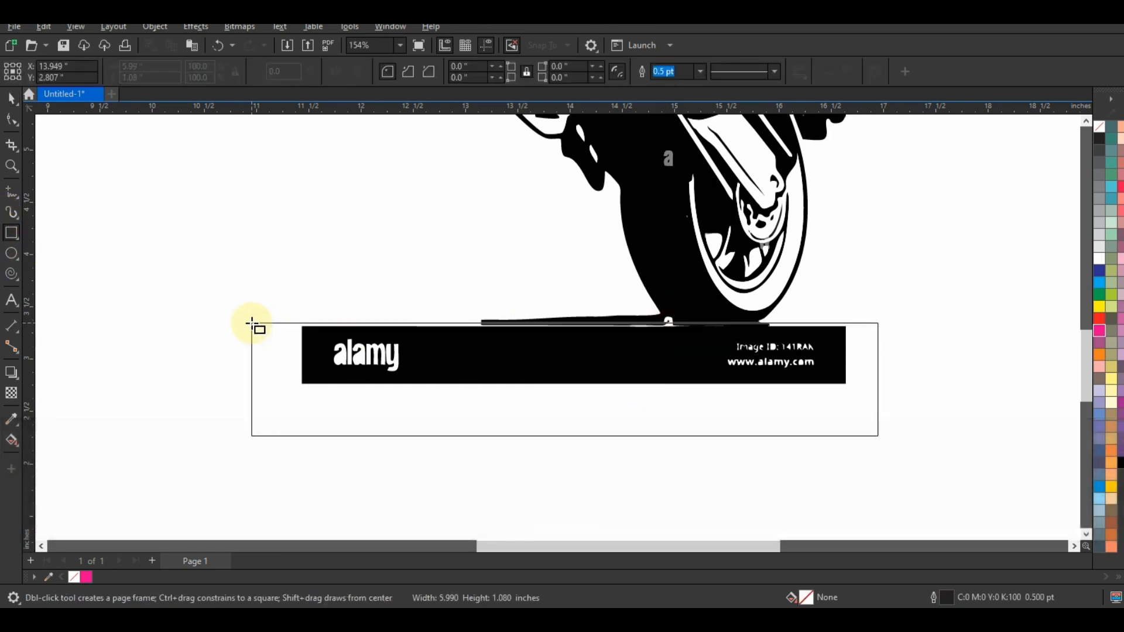
{"action": "left_click", "coordinate": [11, 98]}
{"action": "left_click", "coordinate": [644, 276], "text": "shift"}
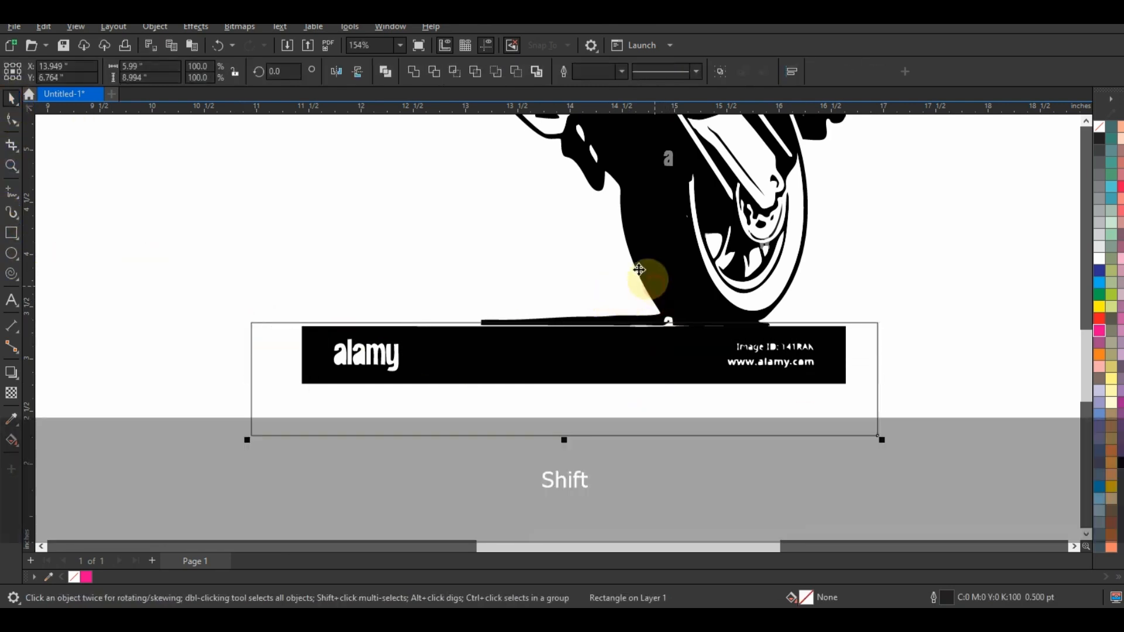
{"action": "left_click", "coordinate": [434, 72]}
{"action": "left_click", "coordinate": [586, 383]}
{"action": "key", "text": "Delete"}
Remove the remaining ground line beside the rear tyre by deleting its nodes from the motorcycle curve.
{"action": "left_click", "coordinate": [561, 322]}
{"action": "left_click", "coordinate": [11, 119]}
{"action": "left_click_drag", "start_coordinate": [458, 320], "coordinate": [627, 364]}
{"action": "key", "text": "Delete"}
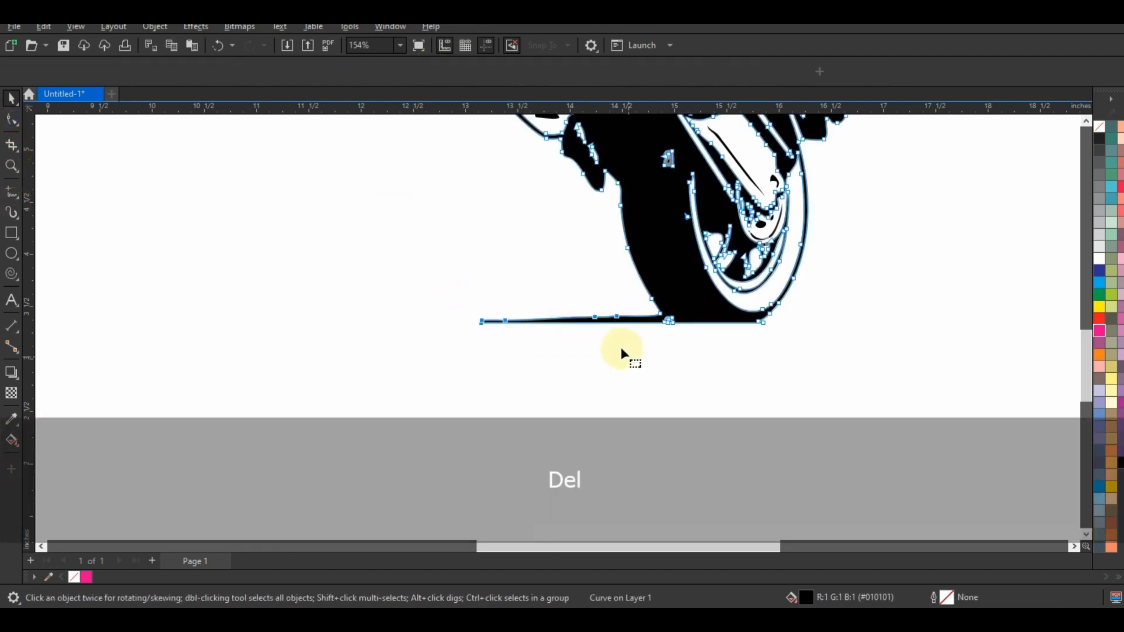
{"action": "left_click", "coordinate": [521, 322]}
{"action": "left_click", "coordinate": [198, 74]}
{"action": "left_click", "coordinate": [511, 321]}
{"action": "left_click", "coordinate": [197, 72]}
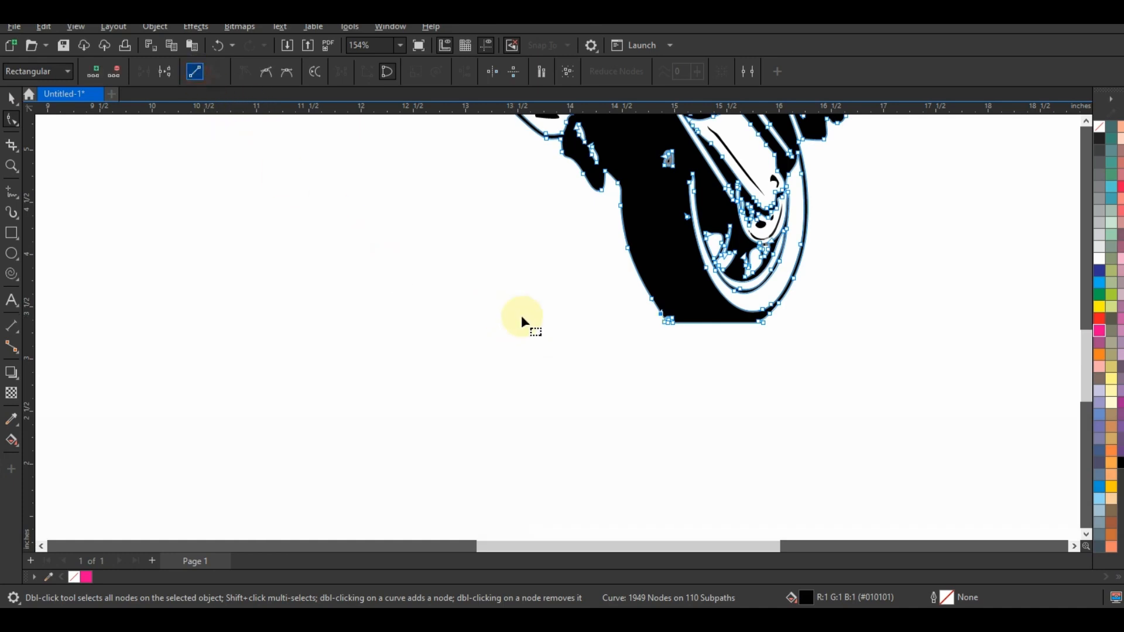
{"action": "left_click", "coordinate": [11, 99]}
Select all parts of the cleaned motorcycle trace and group them.
{"action": "left_click", "coordinate": [680, 408]}
{"action": "key", "text": "F3"}
{"action": "key", "text": "F3"}
{"action": "left_click_drag", "start_coordinate": [570, 196], "coordinate": [767, 413]}
{"action": "key", "text": "ctrl+g"}
Place the motorcycle over the right side of the lettering, scale it to about 1.27 by 1.93 inches, and bring it to the front.
{"action": "left_click_drag", "start_coordinate": [727, 207], "coordinate": [467, 304]}
{"action": "left_click_drag", "start_coordinate": [386, 258], "coordinate": [525, 382]}
{"action": "key", "text": "shift+F2"}
{"action": "key", "text": "Escape"}
{"action": "left_click", "coordinate": [650, 308]}
{"action": "key", "text": "shift+Page_Up"}
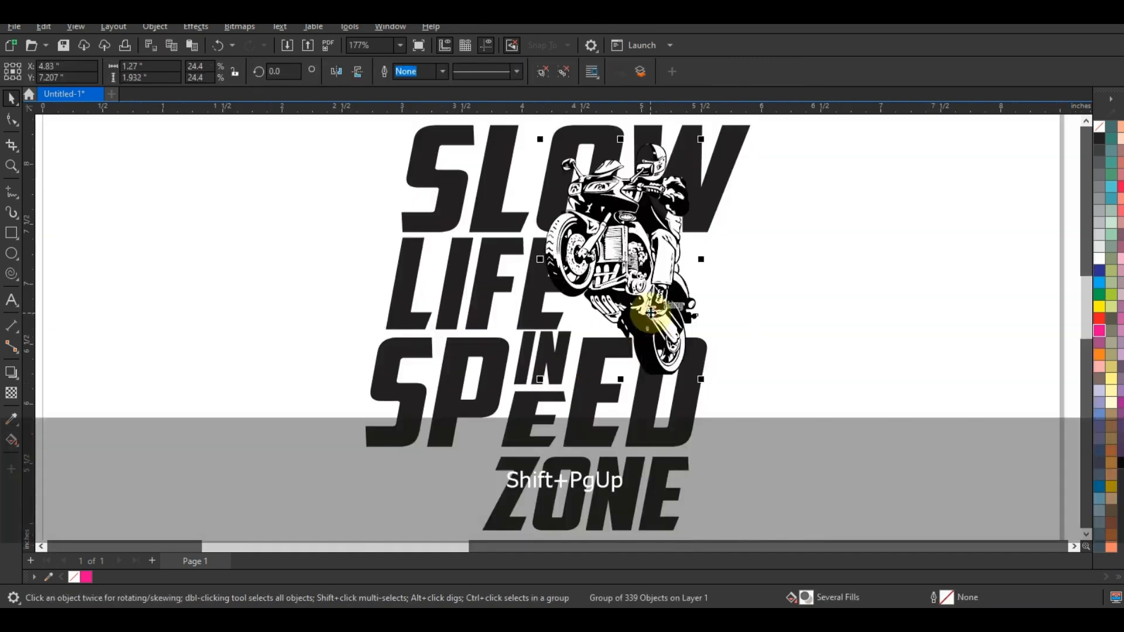
Mirror the motorcycle horizontally, shrink it slightly, and shift it within the gap beside LIFE.
{"action": "scroll", "coordinate": [649, 306], "scroll_direction": "down", "scroll_amount": 1}
{"action": "key", "text": "Escape"}
{"action": "left_click", "coordinate": [648, 305]}
{"action": "left_click", "coordinate": [336, 72]}
{"action": "left_click_drag", "start_coordinate": [675, 276], "coordinate": [698, 285]}
{"action": "left_click_drag", "start_coordinate": [720, 194], "coordinate": [710, 210], "text": "shift"}
{"action": "left_click_drag", "start_coordinate": [680, 262], "coordinate": [663, 234]}
Rotate the motorcycle clockwise and fit it beside LIFE, overlapping the W of SLOW and the top of SPEED.
{"action": "left_click", "coordinate": [673, 244]}
{"action": "left_click_drag", "start_coordinate": [694, 183], "coordinate": [730, 189]}
{"action": "left_click_drag", "start_coordinate": [681, 273], "coordinate": [683, 272]}
{"action": "left_click_drag", "start_coordinate": [730, 186], "coordinate": [725, 192], "text": "shift"}
{"action": "left_click_drag", "start_coordinate": [671, 281], "coordinate": [683, 284]}
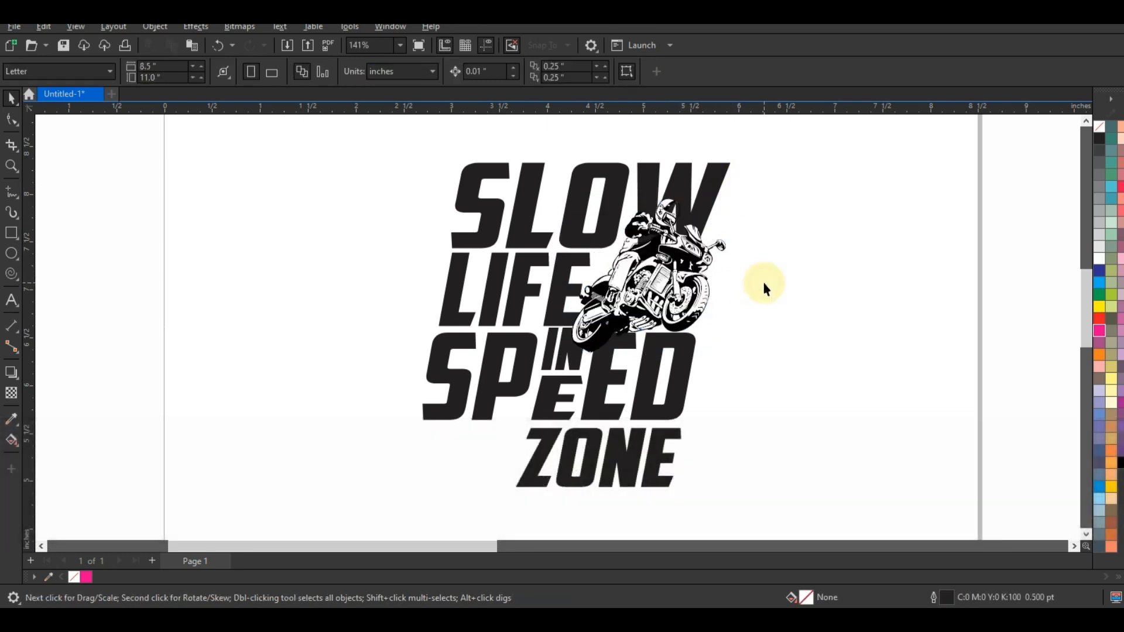
{"action": "left_click", "coordinate": [518, 300], "text": "shift"}
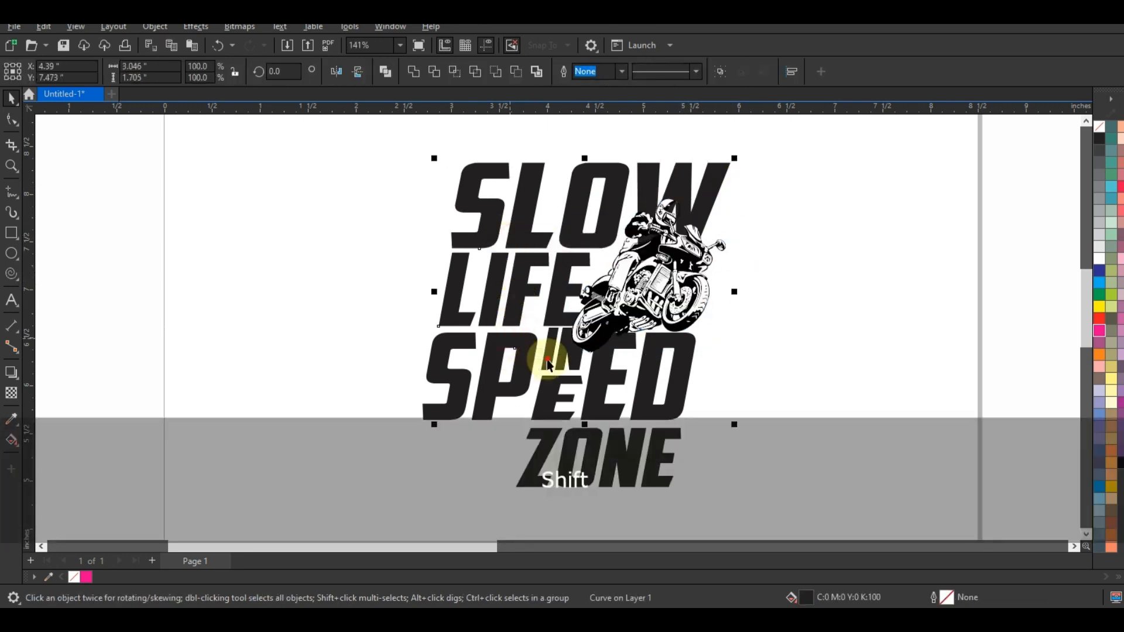
{"action": "left_click", "coordinate": [551, 399], "text": "shift"}
{"action": "left_click", "coordinate": [600, 402], "text": "shift"}
{"action": "left_click", "coordinate": [634, 408], "text": "shift"}
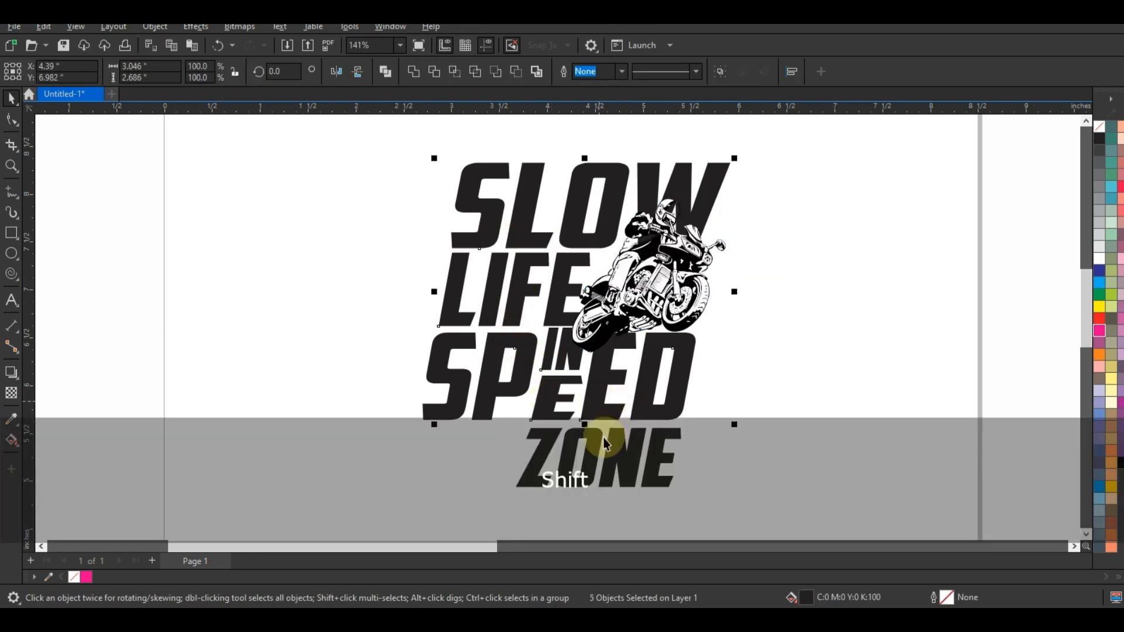
{"action": "key", "text": "Delete"}
{"action": "key", "text": "ctrl+z"}
{"action": "left_click", "coordinate": [783, 422]}
Convert SLOW to curves and weld all the lettering into one shape.
{"action": "left_click", "coordinate": [462, 397]}
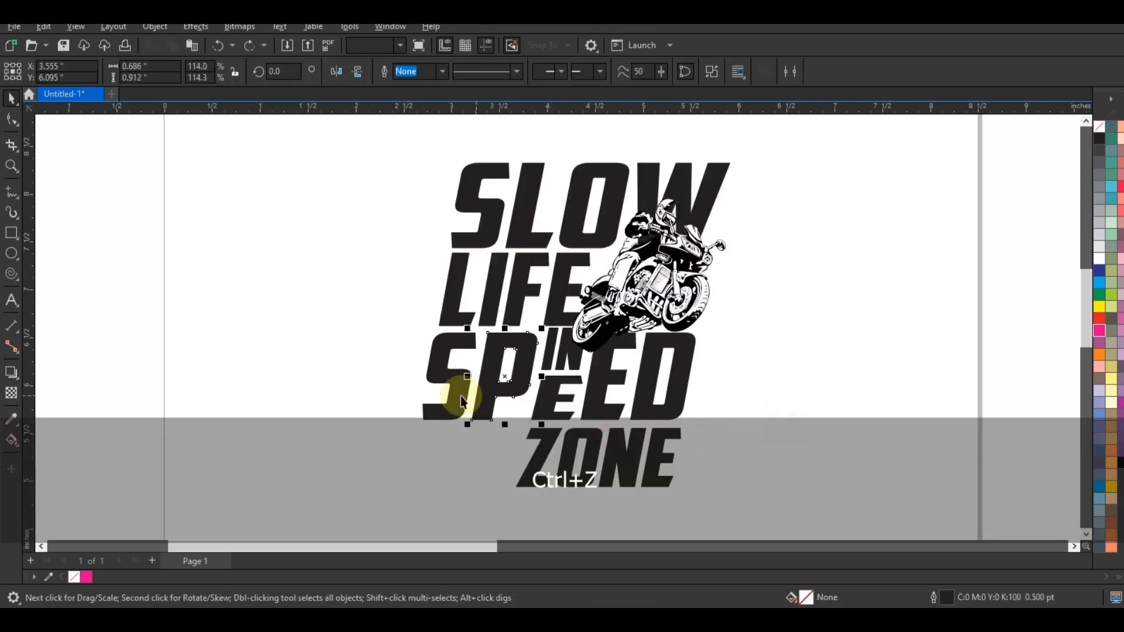
{"action": "left_click", "coordinate": [493, 395], "text": "shift"}
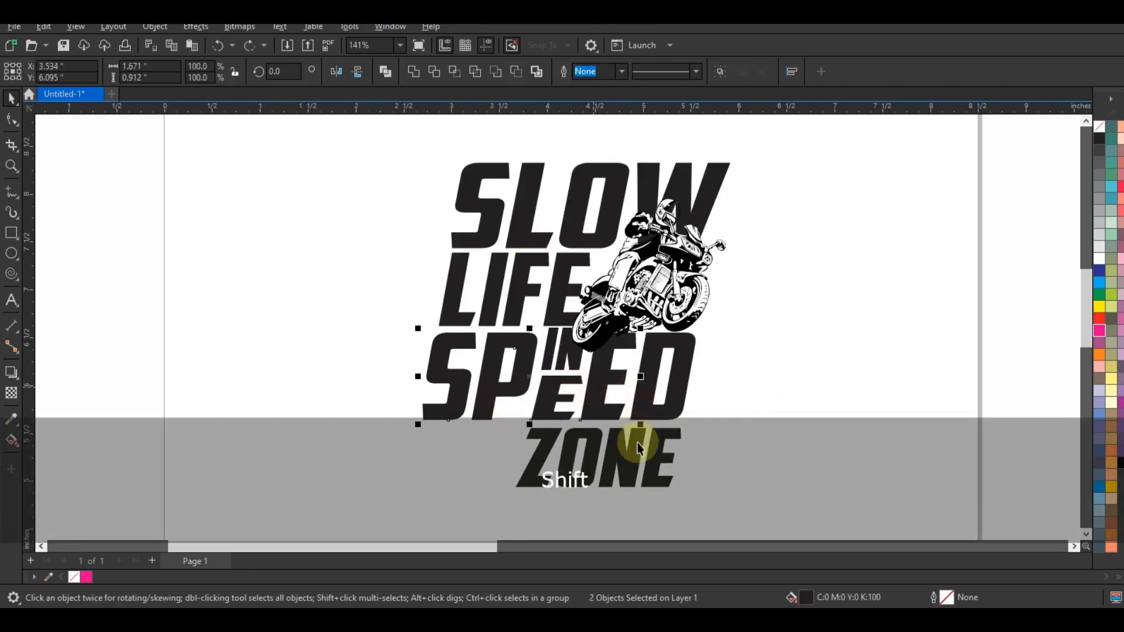
{"action": "left_click", "coordinate": [547, 355], "text": "shift"}
{"action": "left_click", "coordinate": [514, 224], "text": "shift"}
{"action": "key", "text": "ctrl+q"}
{"action": "left_click", "coordinate": [552, 278], "text": "shift"}
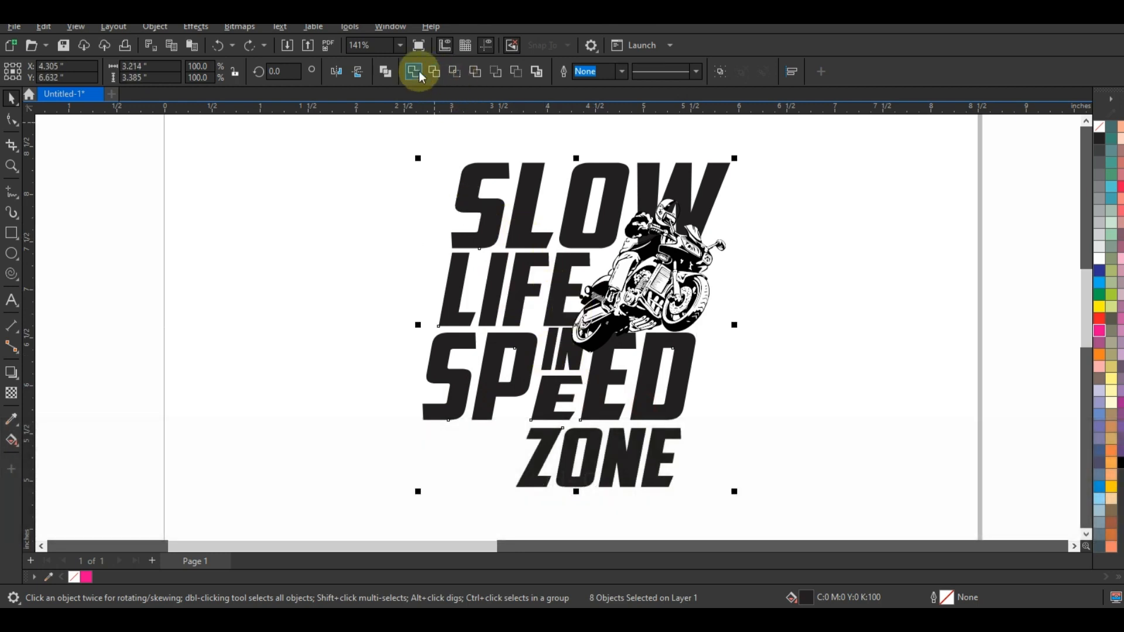
Select the lettering with the motorcycle and move the design off the page toward the black T-shirt mockup.
{"action": "key", "text": "F3"}
{"action": "left_click_drag", "start_coordinate": [497, 168], "coordinate": [808, 486]}
{"action": "left_click_drag", "start_coordinate": [712, 320], "coordinate": [540, 326]}
{"action": "key", "text": "Escape"}
{"action": "left_click_drag", "start_coordinate": [647, 170], "coordinate": [999, 376]}
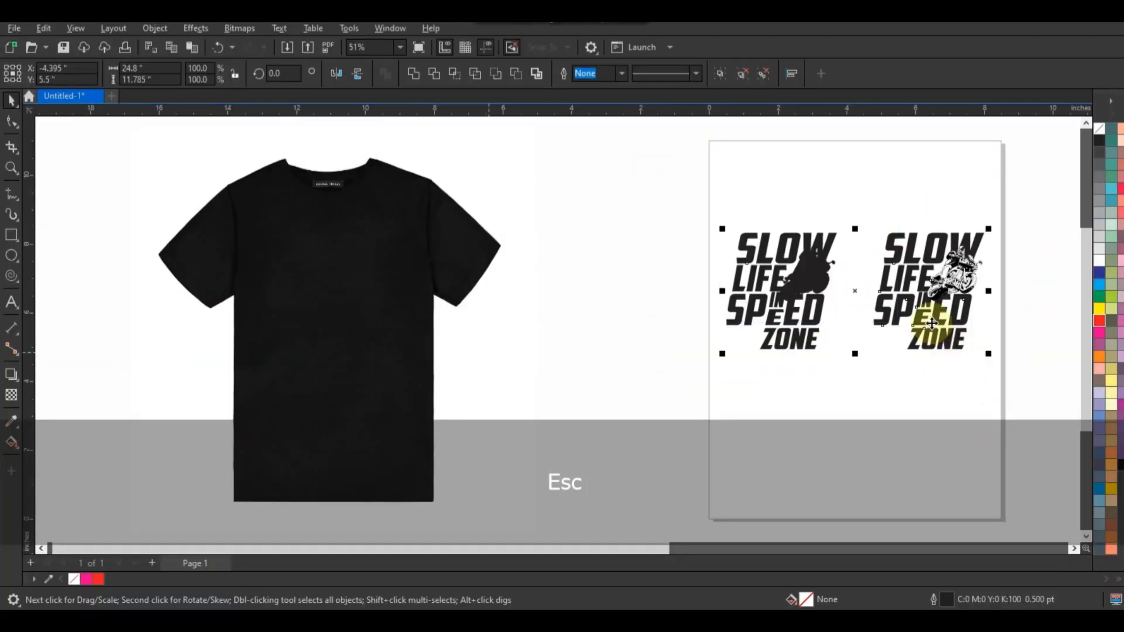
{"action": "left_click_drag", "start_coordinate": [932, 324], "coordinate": [689, 391]}
{"action": "left_click_drag", "start_coordinate": [615, 270], "coordinate": [467, 445]}
{"action": "left_click_drag", "start_coordinate": [559, 337], "coordinate": [354, 350]}
Place the merged silhouette of the design on the T-shirt's chest and fill it white.
{"action": "left_click_drag", "start_coordinate": [793, 269], "coordinate": [259, 454]}
{"action": "left_click_drag", "start_coordinate": [341, 341], "coordinate": [348, 279]}
{"action": "left_click_drag", "start_coordinate": [539, 402], "coordinate": [221, 206]}
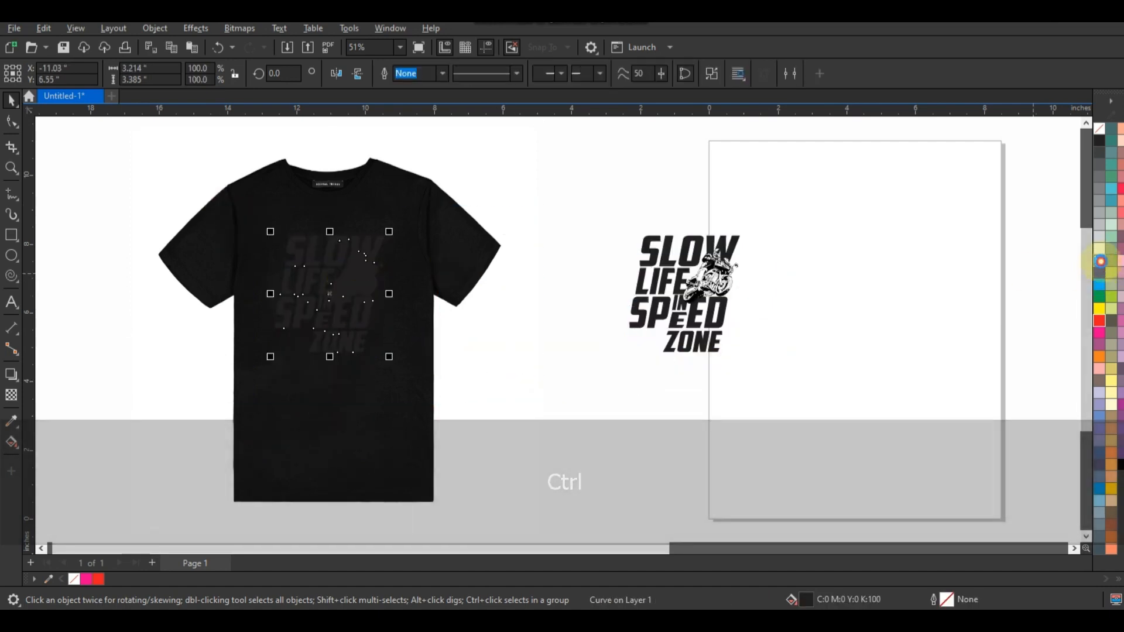
{"action": "left_click", "coordinate": [1101, 261]}
Add an outside contour around the white silhouette with an offset of about 0.143 inch and 2 steps.
{"action": "left_click", "coordinate": [12, 169]}
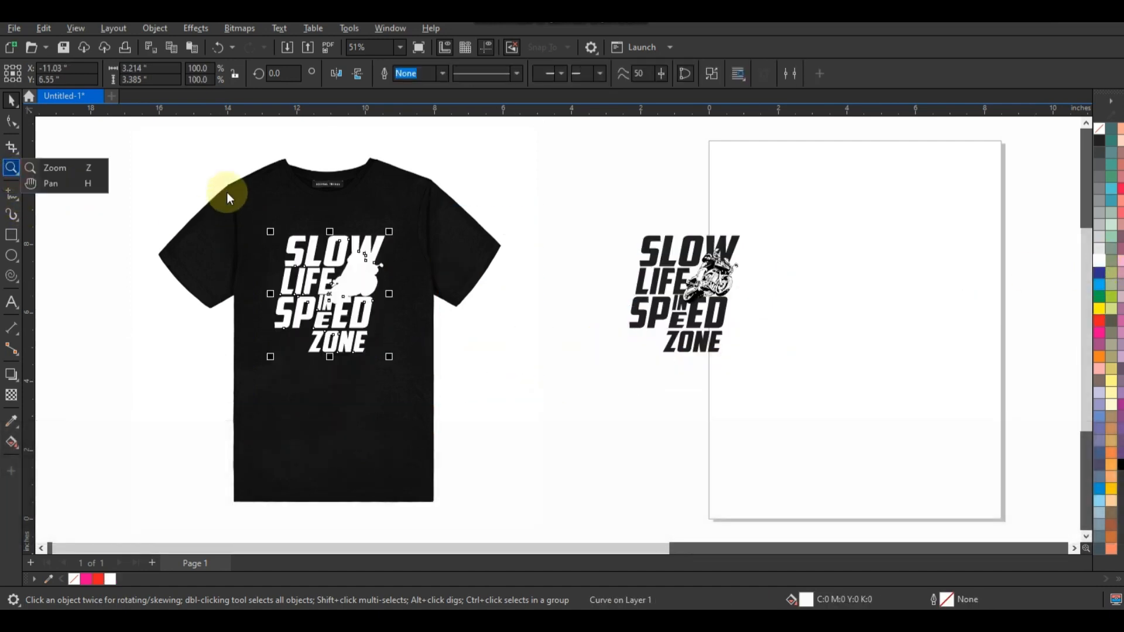
{"action": "left_click", "coordinate": [35, 170]}
{"action": "left_click_drag", "start_coordinate": [251, 144], "coordinate": [497, 387]}
{"action": "left_click", "coordinate": [11, 103]}
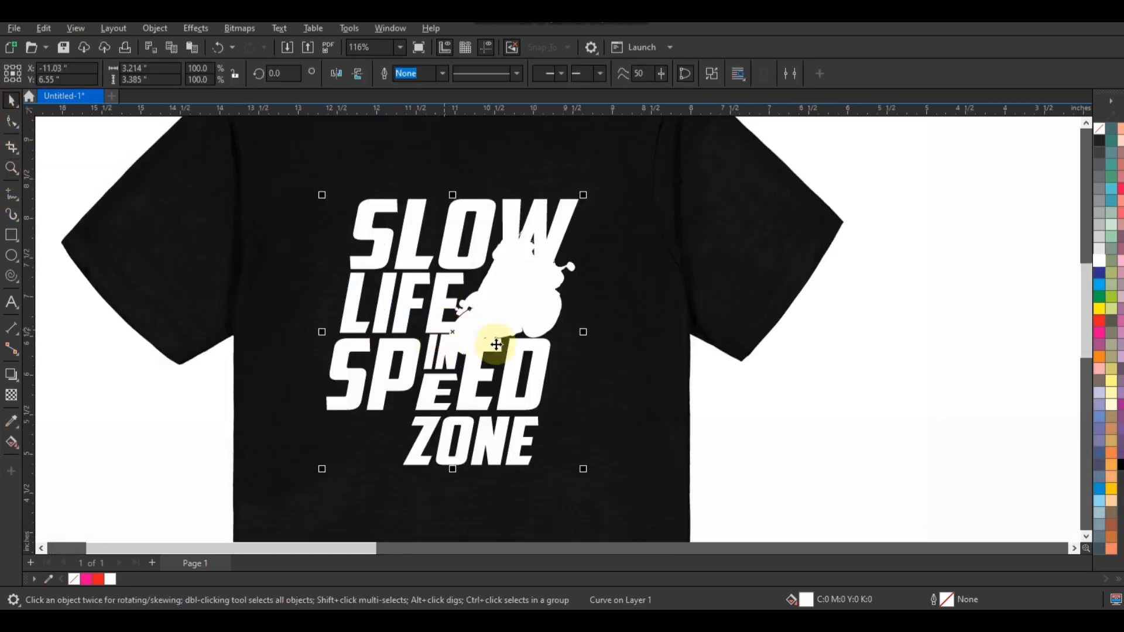
{"action": "left_click", "coordinate": [17, 386]}
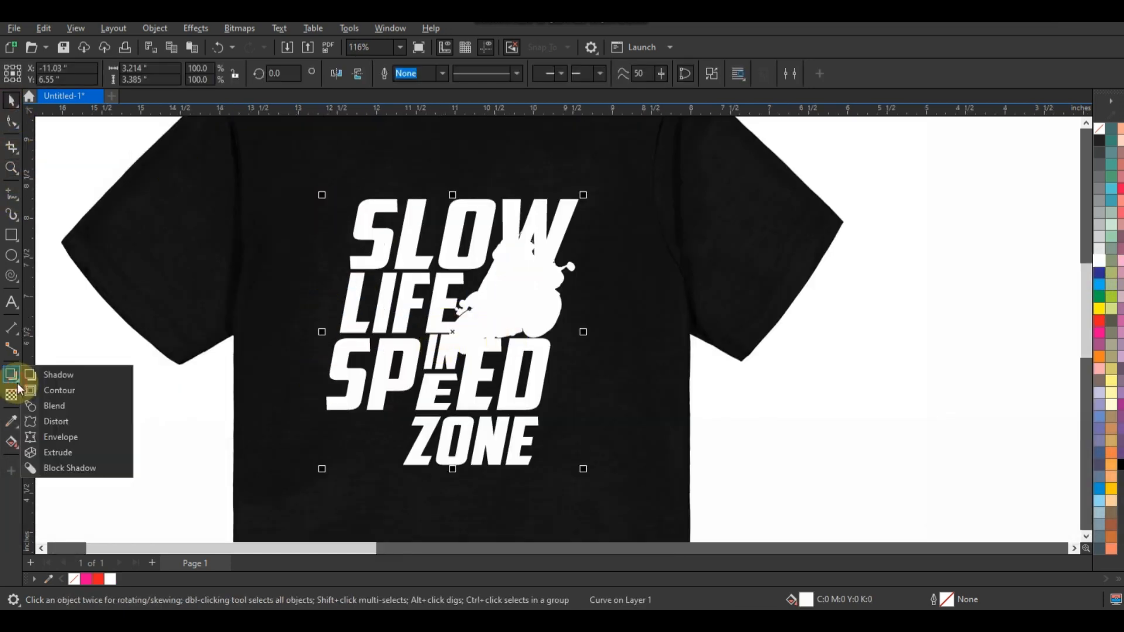
{"action": "left_click", "coordinate": [53, 388]}
{"action": "left_click_drag", "start_coordinate": [577, 200], "coordinate": [585, 188]}
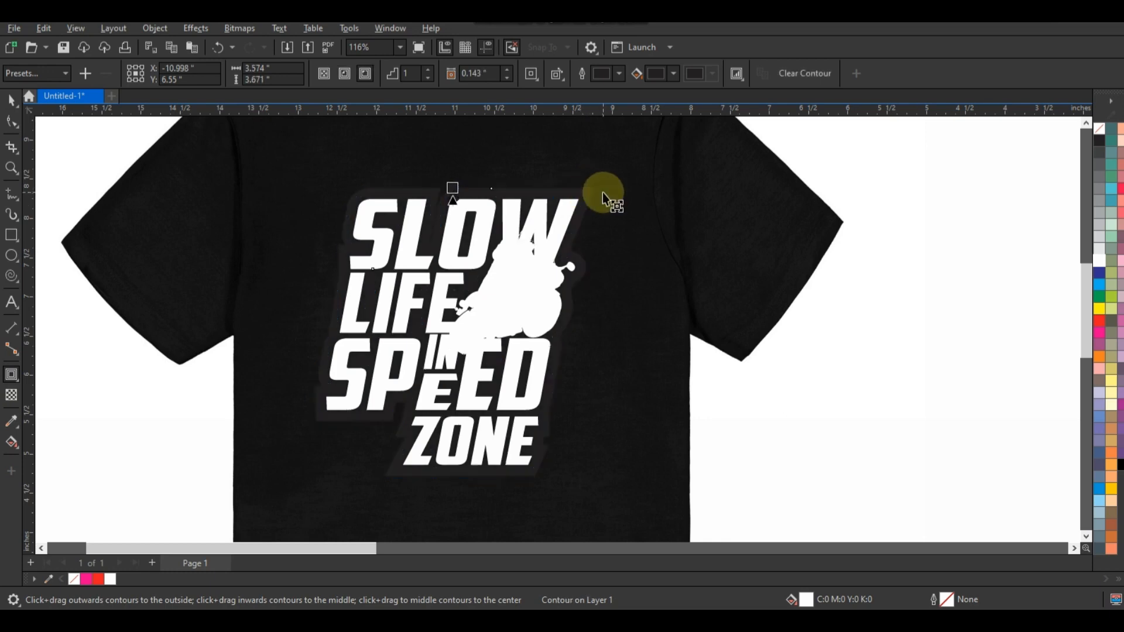
{"action": "left_click", "coordinate": [430, 70]}
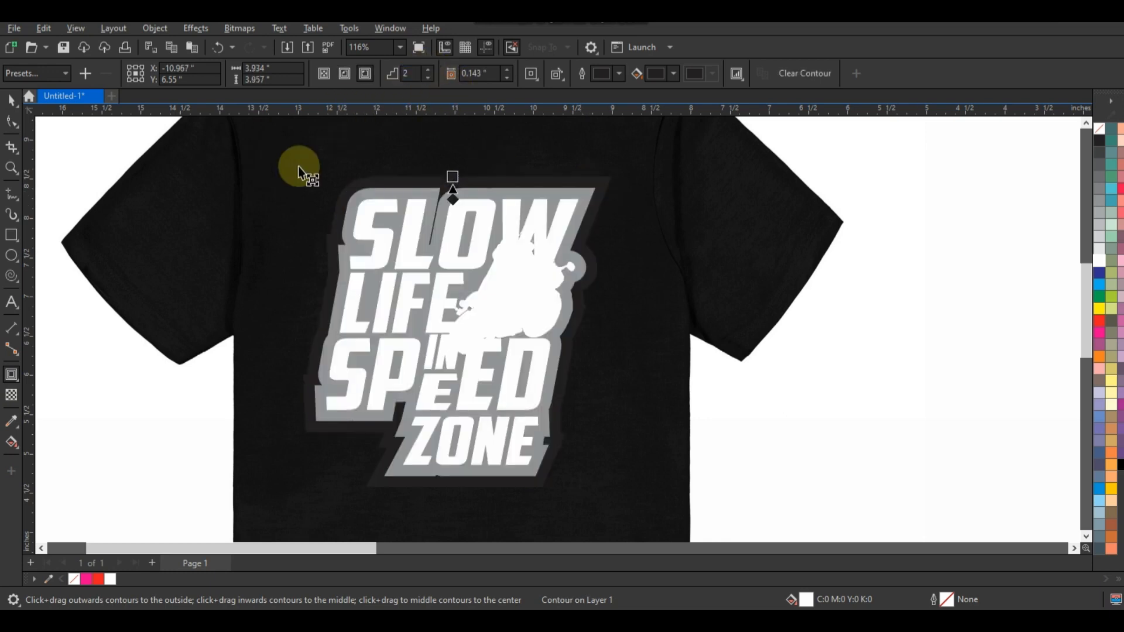
Reduce the silhouette's contour offset to about 0.086 inch.
{"action": "left_click", "coordinate": [11, 168]}
{"action": "left_click_drag", "start_coordinate": [269, 168], "coordinate": [652, 286]}
{"action": "left_click", "coordinate": [11, 100]}
{"action": "left_click", "coordinate": [269, 336]}
{"action": "left_click", "coordinate": [11, 375]}
{"action": "left_click", "coordinate": [527, 188]}
{"action": "left_click_drag", "start_coordinate": [528, 199], "coordinate": [526, 209]}
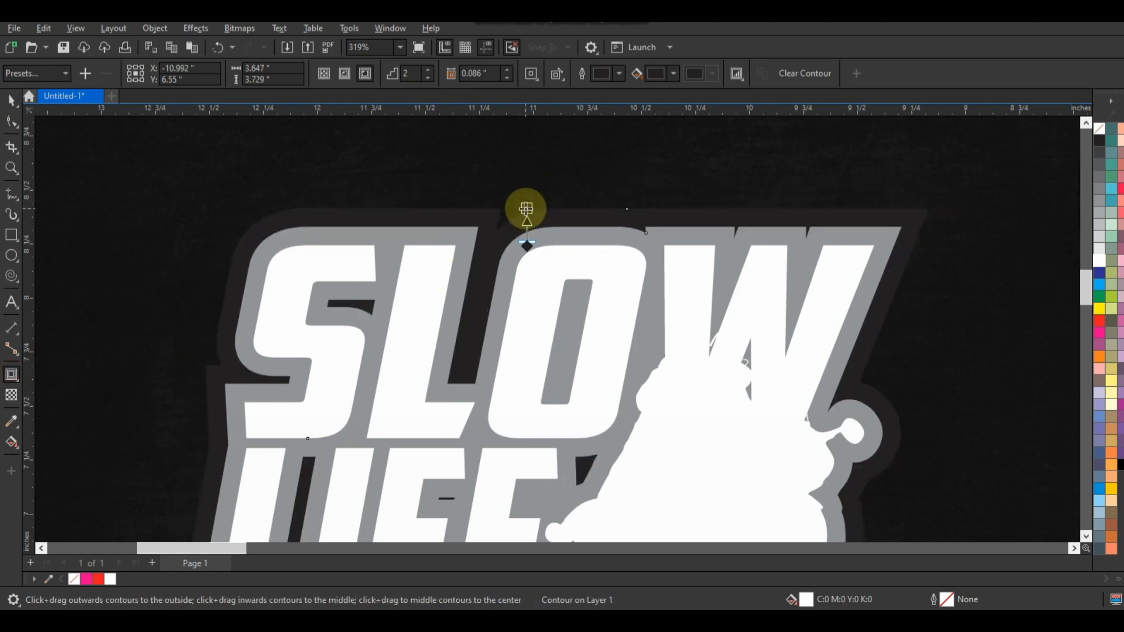
Break the contour apart from the white silhouette and fill the separated contour group with C100 M100 Y100 K100 black.
{"action": "key", "text": "space"}
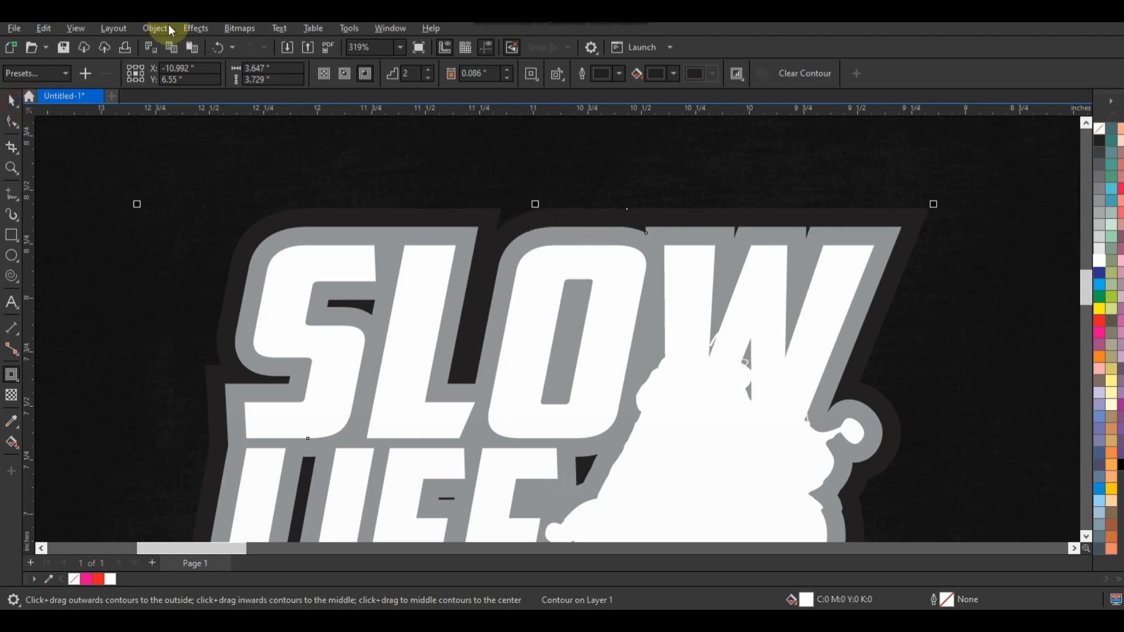
{"action": "left_click", "coordinate": [154, 30]}
{"action": "left_click", "coordinate": [202, 355]}
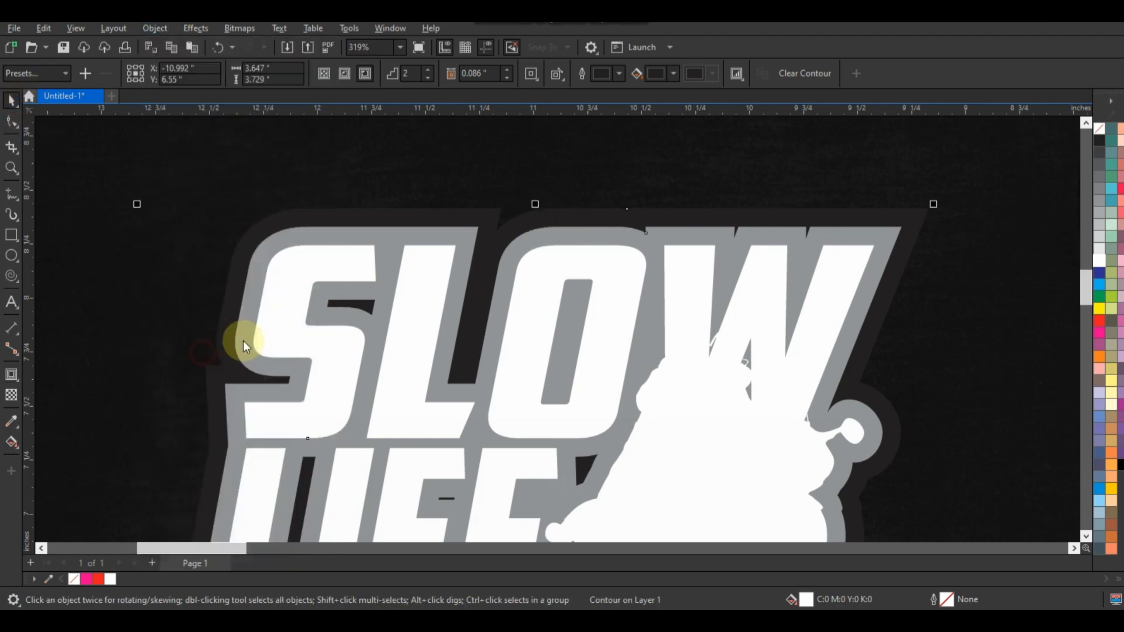
{"action": "key", "text": "Escape"}
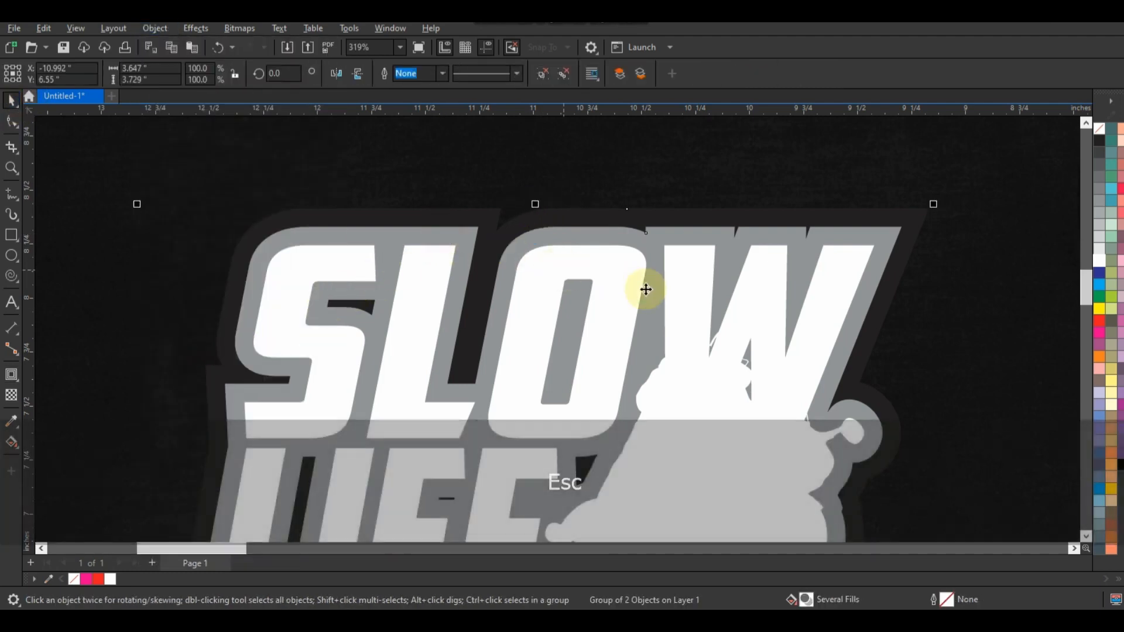
{"action": "left_click", "coordinate": [1119, 467]}
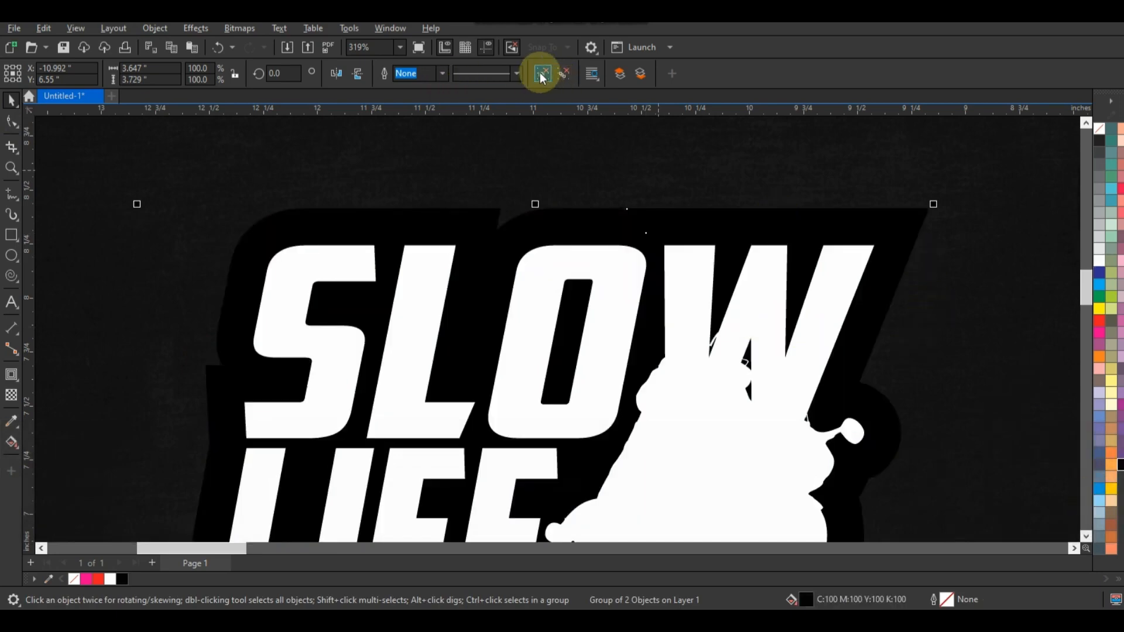
Fill only the outermost contour with Chartreuse and adjust its colour to a darker green of C85 M18 Y100 K5.
{"action": "key", "text": "Escape"}
{"action": "left_click", "coordinate": [912, 216]}
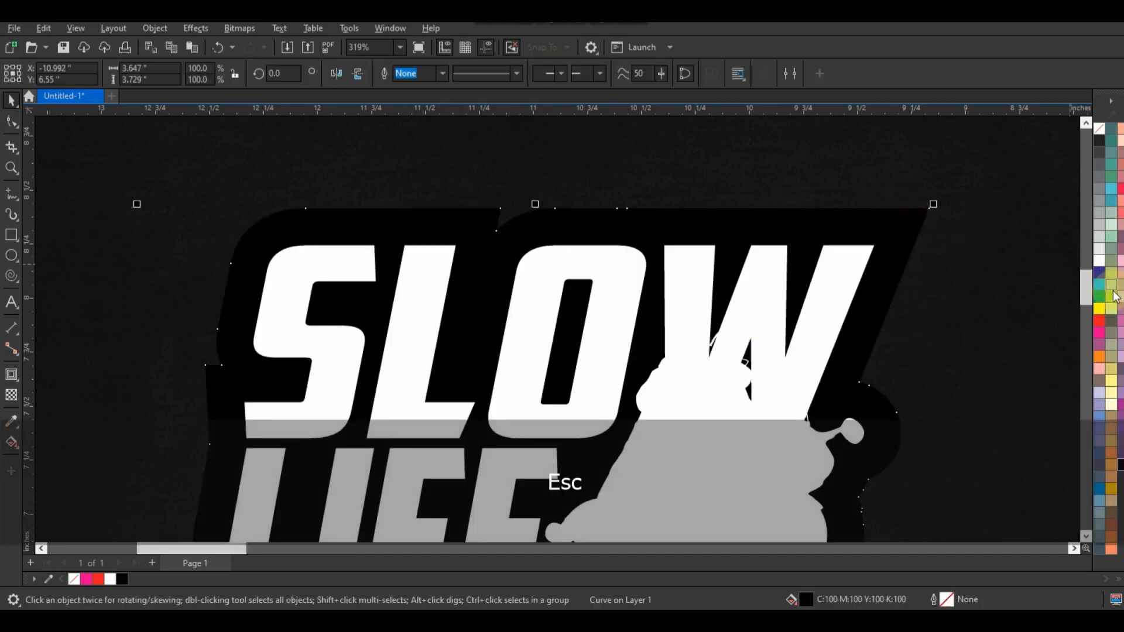
{"action": "left_click", "coordinate": [1113, 300]}
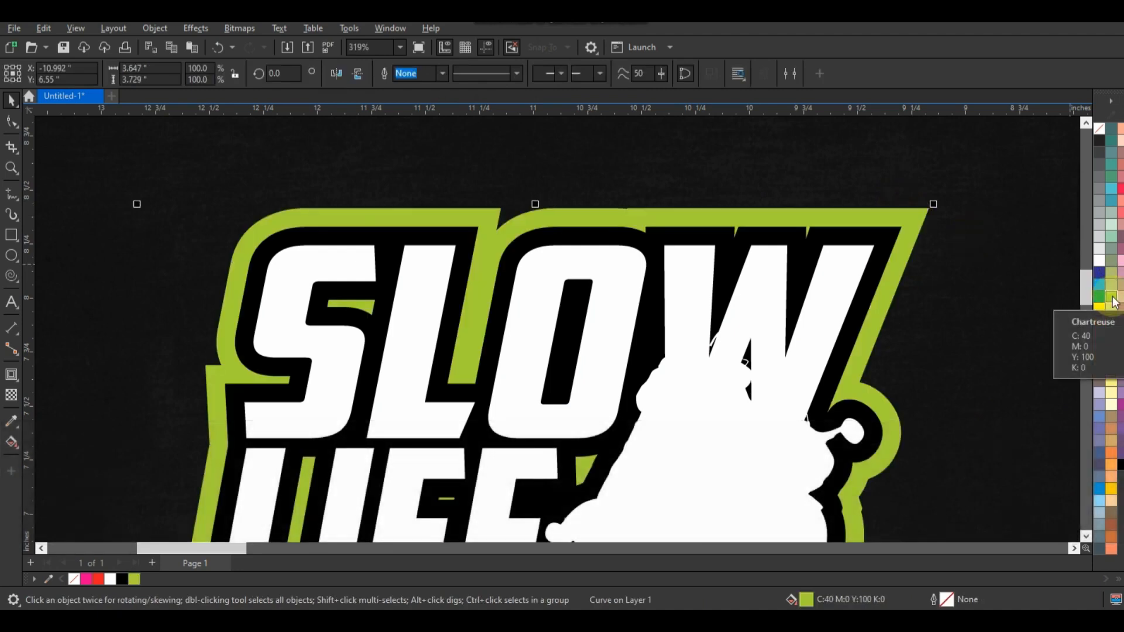
{"action": "left_click", "coordinate": [253, 107]}
{"action": "key", "text": "g"}
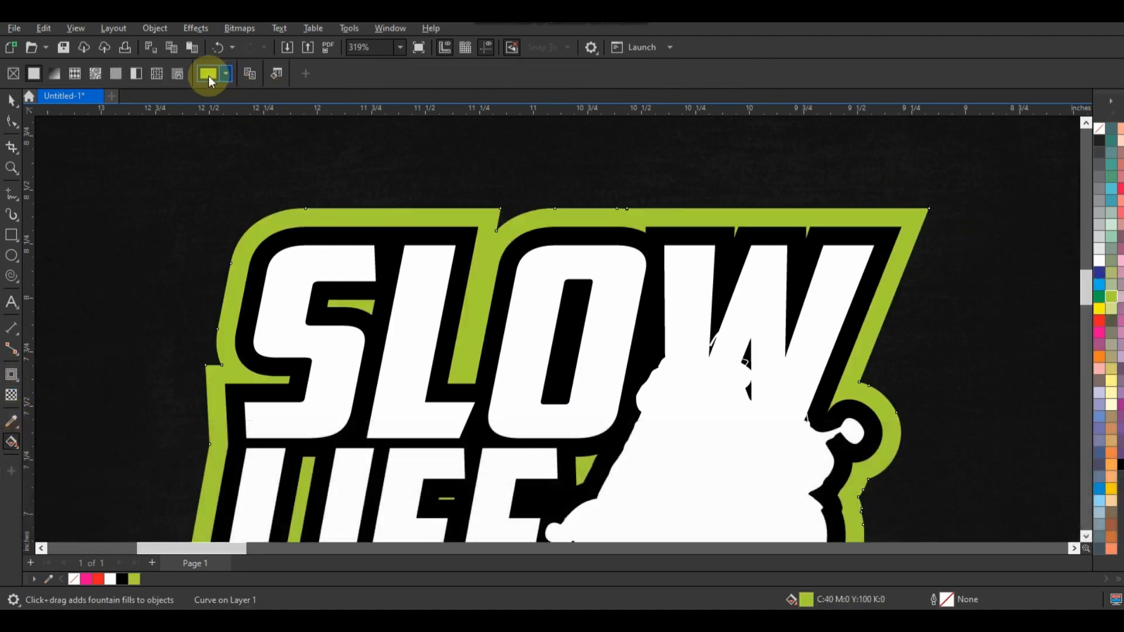
{"action": "left_click", "coordinate": [208, 76]}
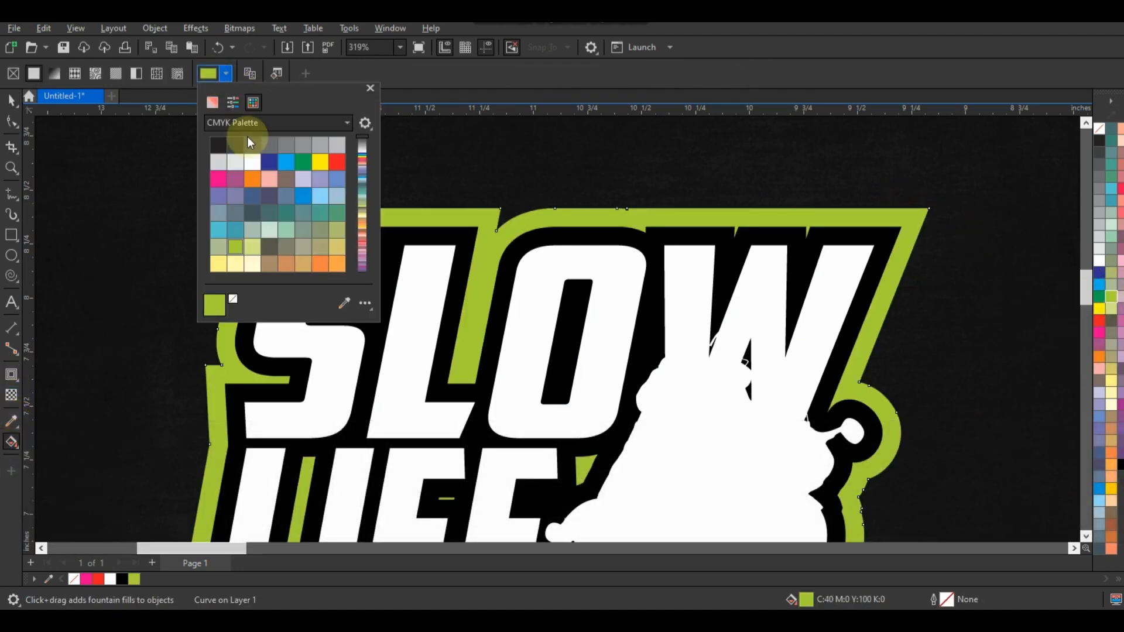
{"action": "left_click", "coordinate": [231, 105]}
{"action": "left_click", "coordinate": [214, 105]}
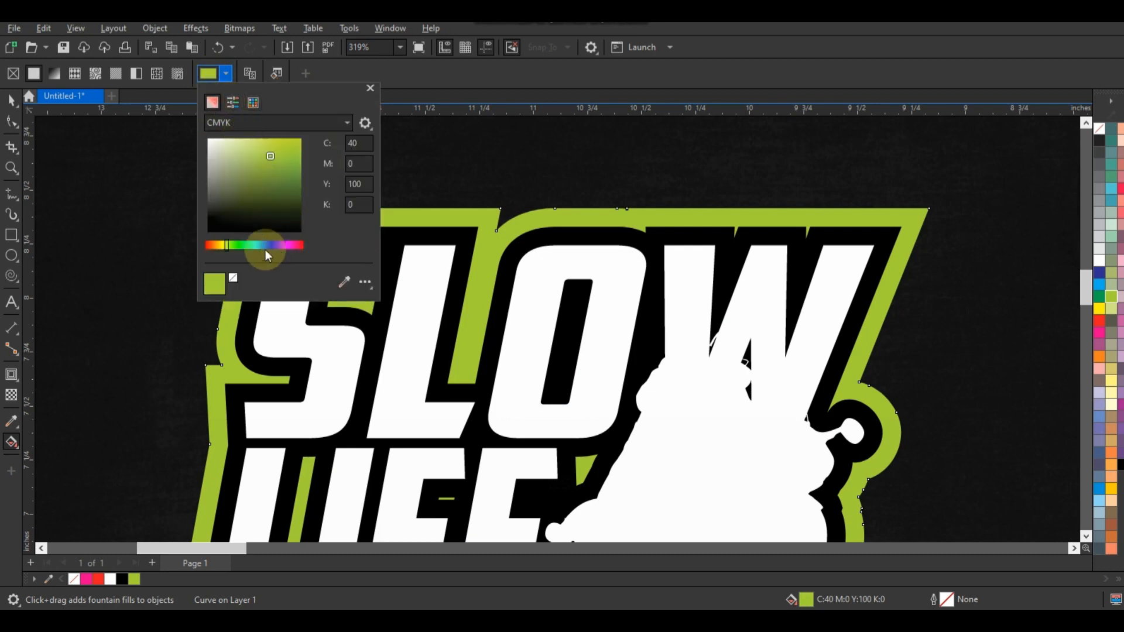
{"action": "mouse_move", "coordinate": [232, 245]}
{"action": "left_mouse_down"}
{"action": "mouse_move", "coordinate": [252, 244]}
{"action": "mouse_move", "coordinate": [240, 243]}
{"action": "left_mouse_up"}
{"action": "left_click_drag", "start_coordinate": [273, 154], "coordinate": [277, 177]}
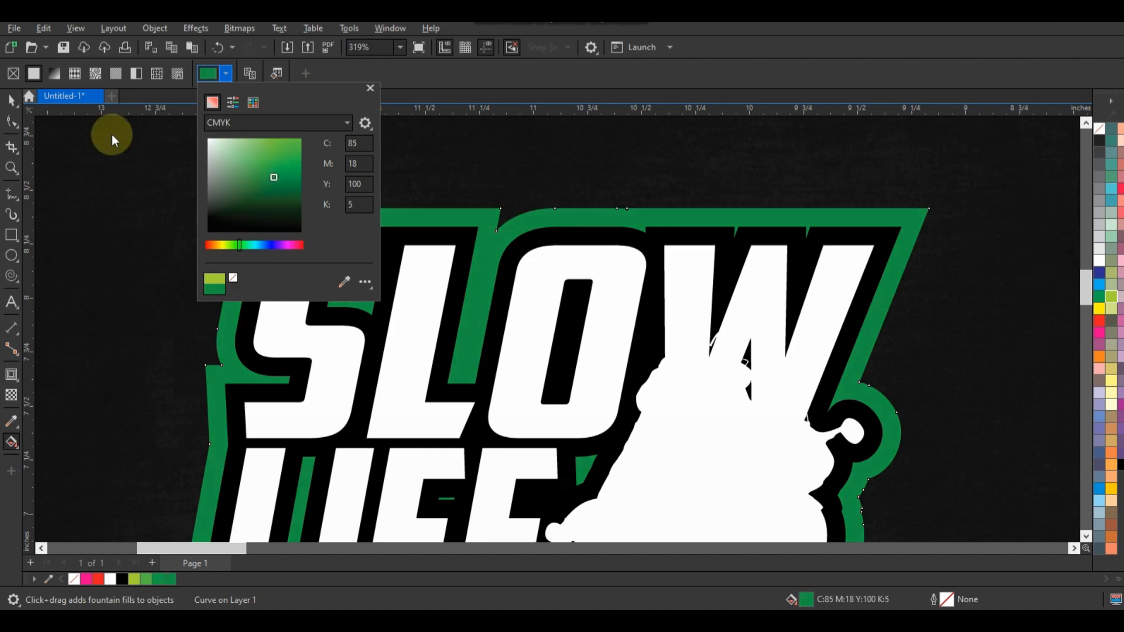
{"action": "left_click", "coordinate": [10, 102]}
{"action": "key", "text": "shift+F2"}
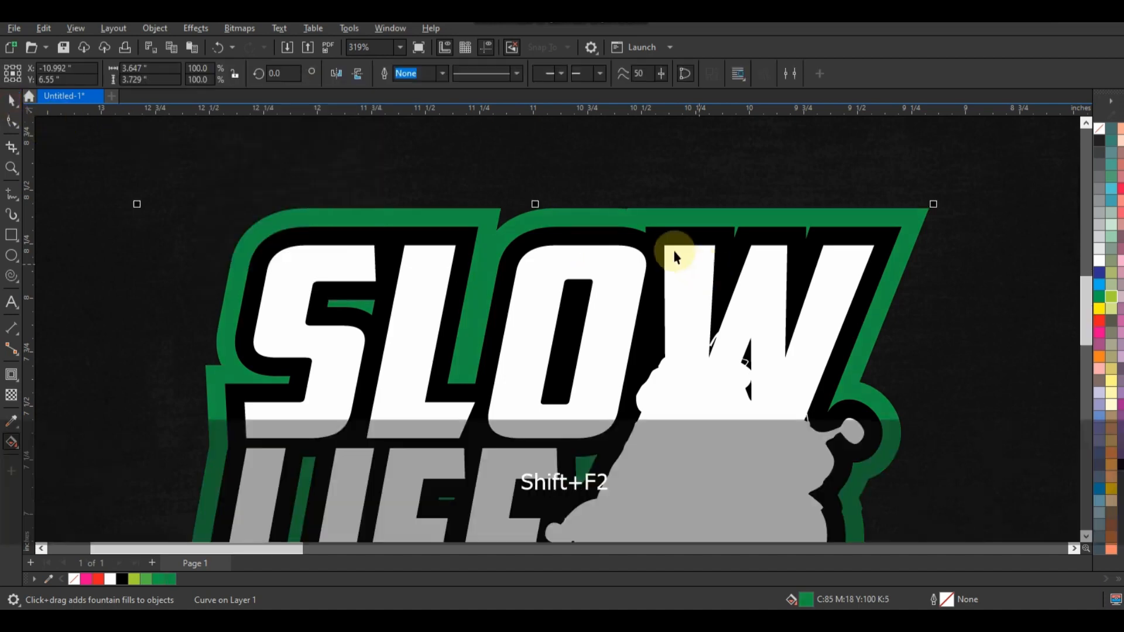
{"action": "key", "text": "Escape"}
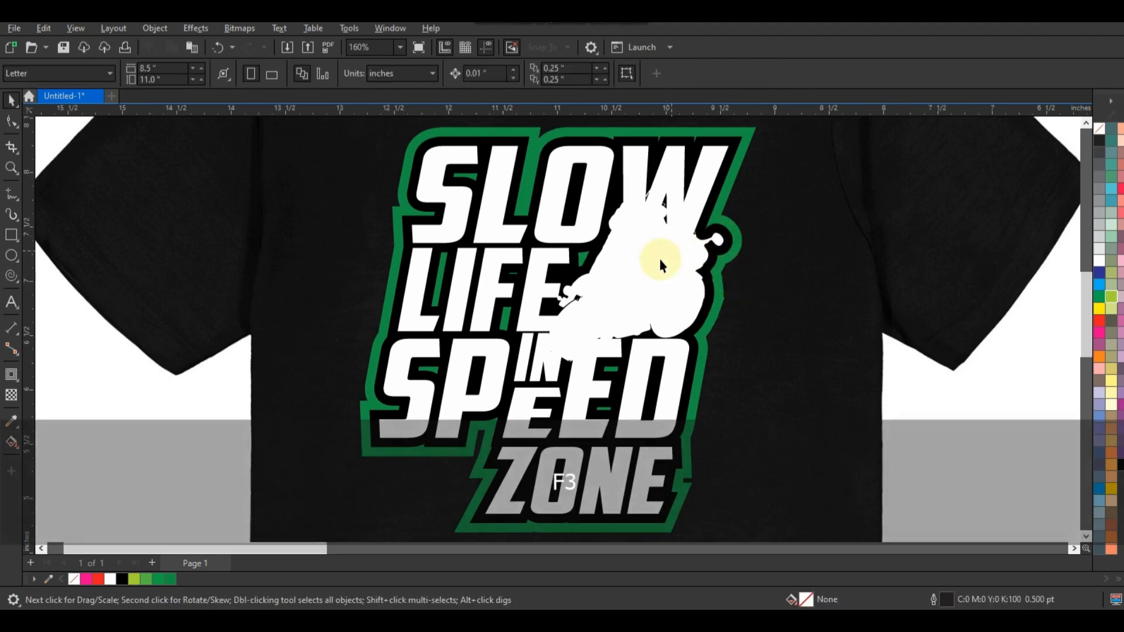
Select the original lettering and rider artwork beside the T-shirt and group its objects.
{"action": "key", "text": "F3"}
{"action": "key", "text": "Escape"}
{"action": "left_click_drag", "start_coordinate": [268, 173], "coordinate": [715, 402]}
{"action": "left_click", "coordinate": [869, 351]}
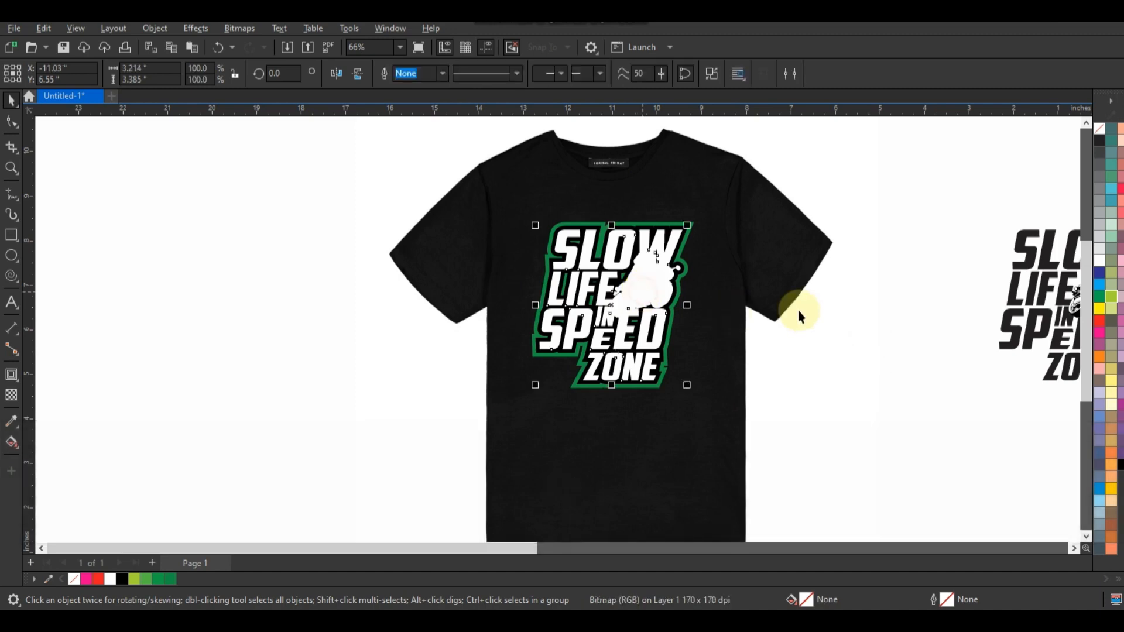
{"action": "key", "text": "F3"}
{"action": "key", "text": "Escape"}
{"action": "left_click_drag", "start_coordinate": [1025, 367], "coordinate": [1028, 369]}
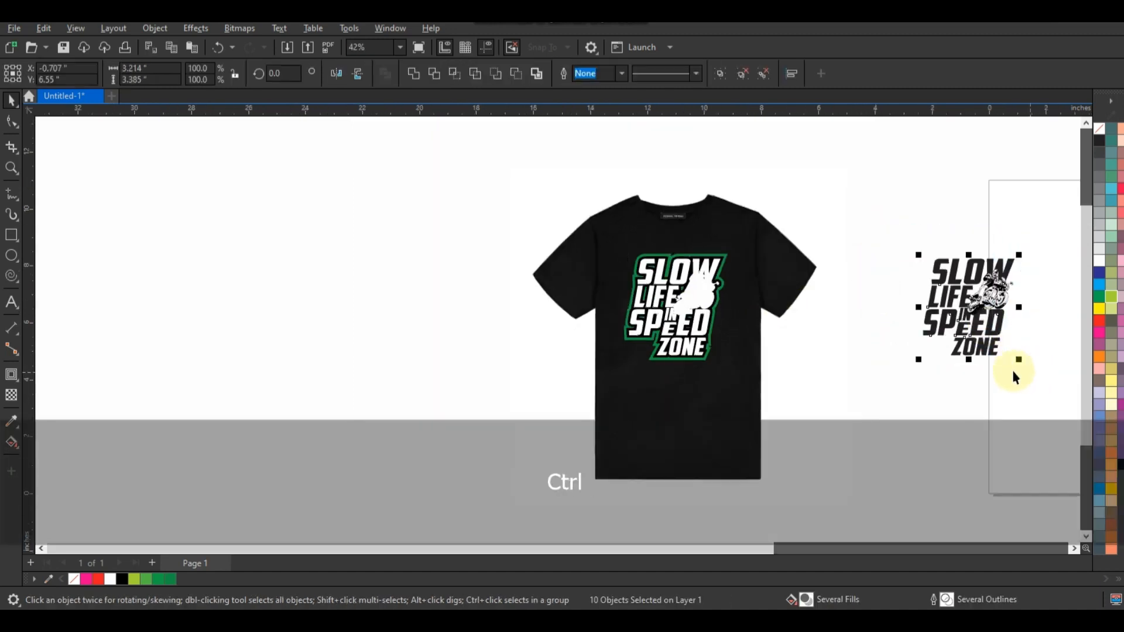
{"action": "key", "text": "ctrl+g"}
Center the grouped artwork on the white silhouette on the T-shirt's chest.
{"action": "left_click", "coordinate": [705, 302], "text": "shift"}
{"action": "key", "text": "c"}
{"action": "left_click", "coordinate": [917, 319]}
{"action": "left_click", "coordinate": [694, 295]}
Fill the words "SLOW" and "LIFE" with the yellow C0 M20 Y100 K0.
{"action": "key", "text": "shift+F2"}
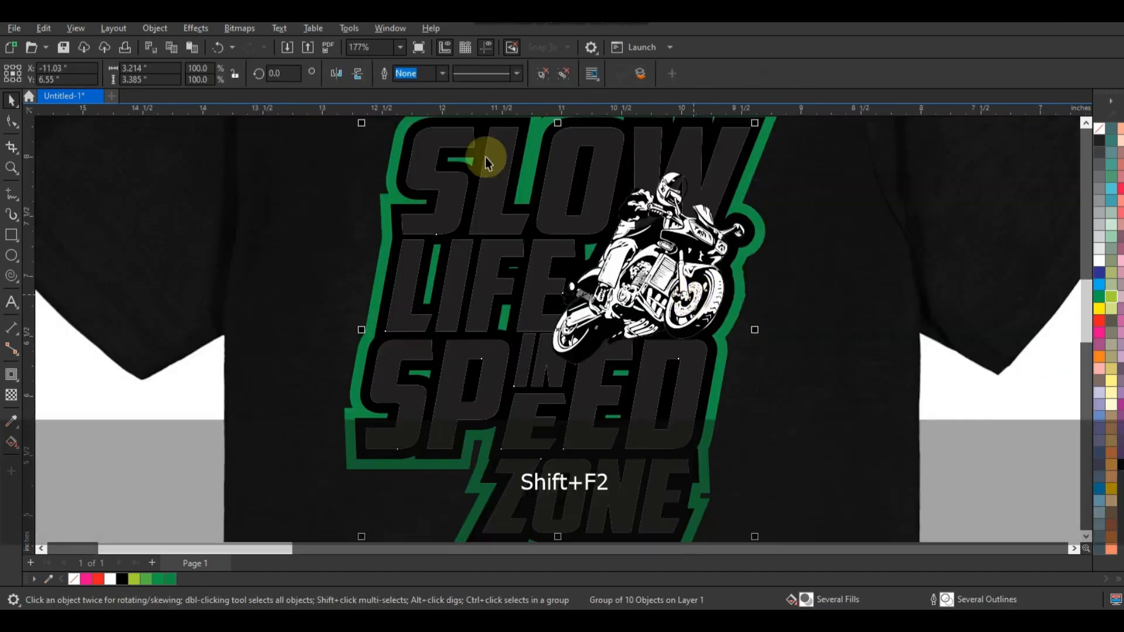
{"action": "key", "text": "Escape"}
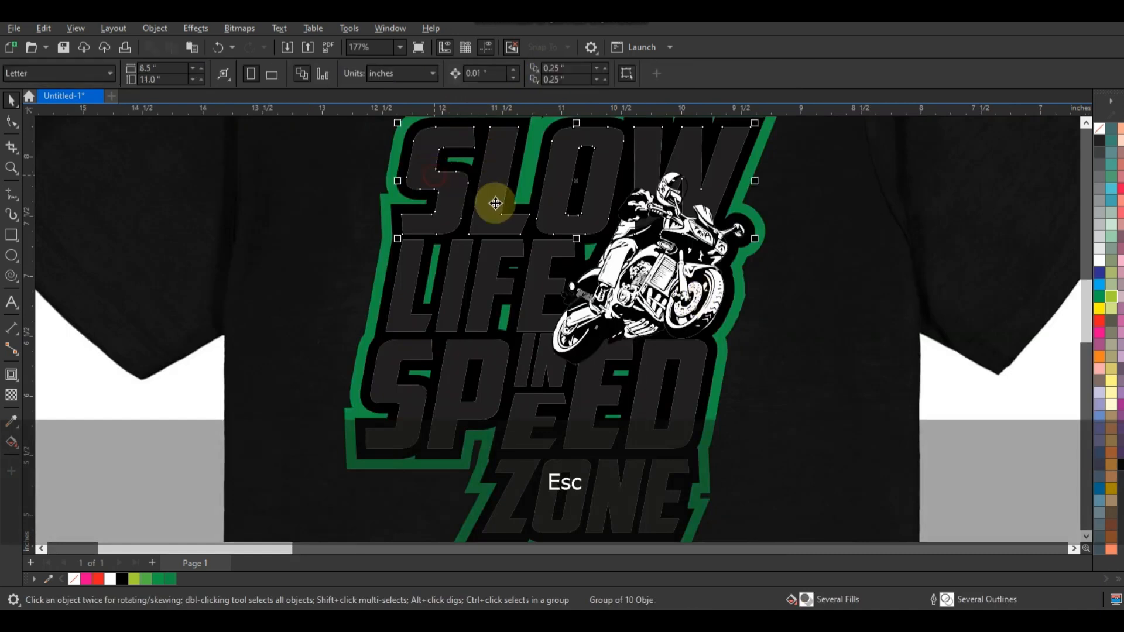
{"action": "left_click", "coordinate": [517, 209], "text": "ctrl"}
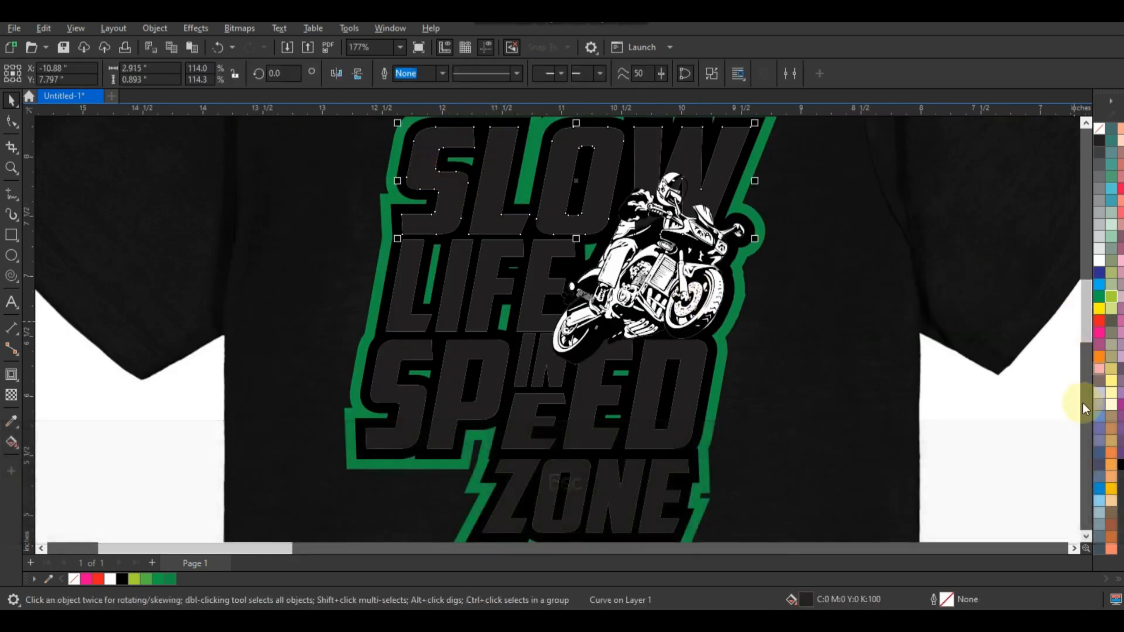
{"action": "left_click", "coordinate": [1113, 492]}
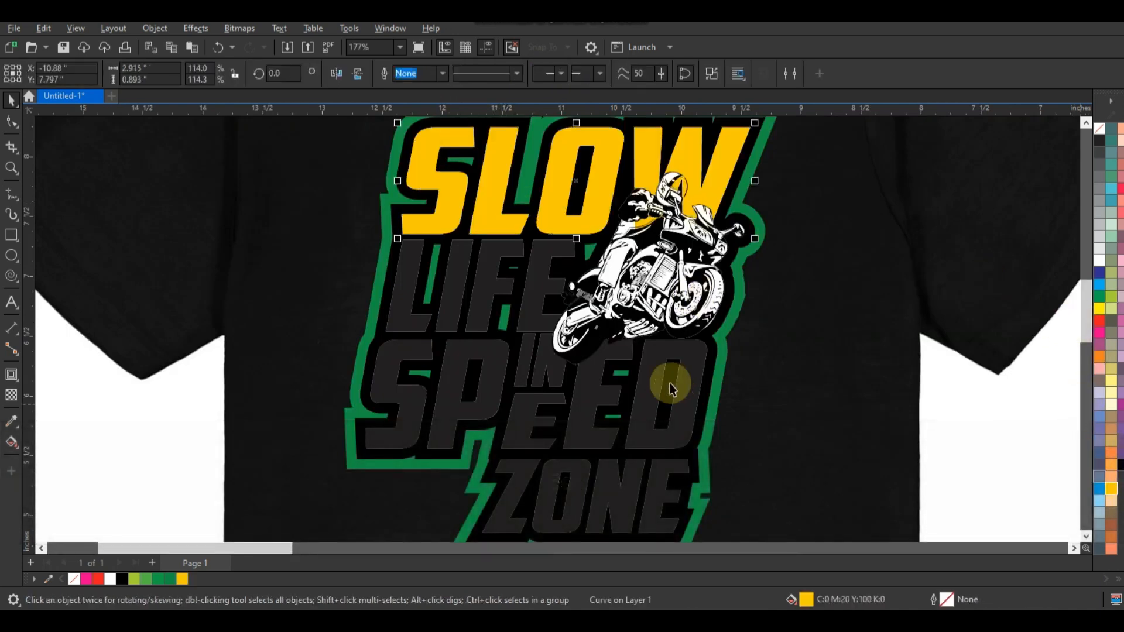
{"action": "left_click", "coordinate": [532, 295]}
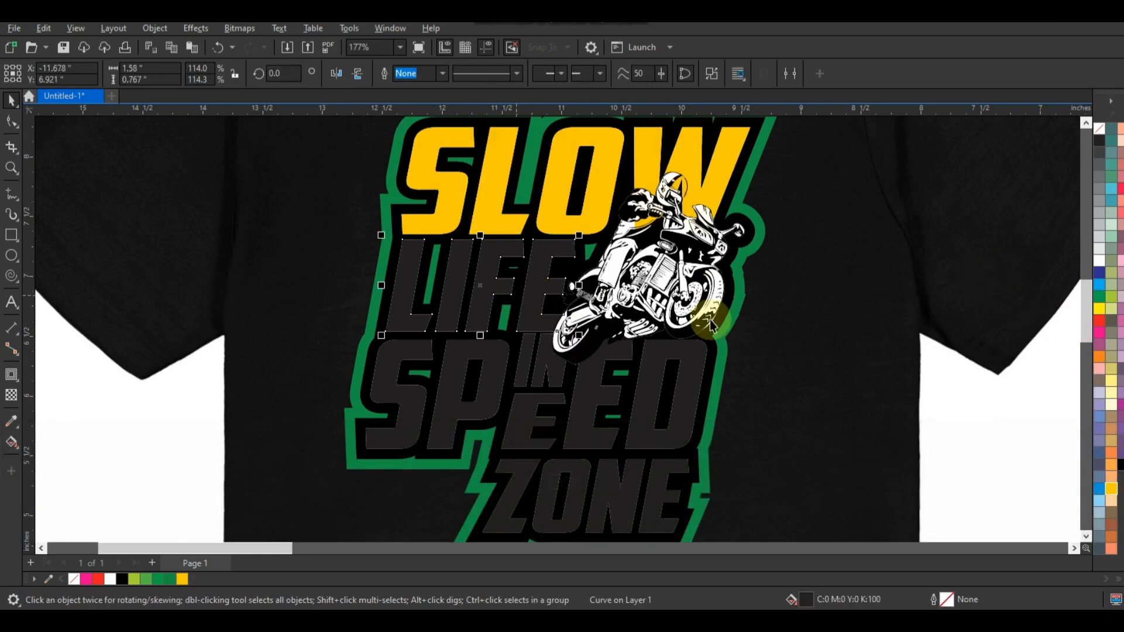
{"action": "left_click", "coordinate": [1113, 490]}
Fill the word "IN" with white.
{"action": "left_click", "coordinate": [531, 392]}
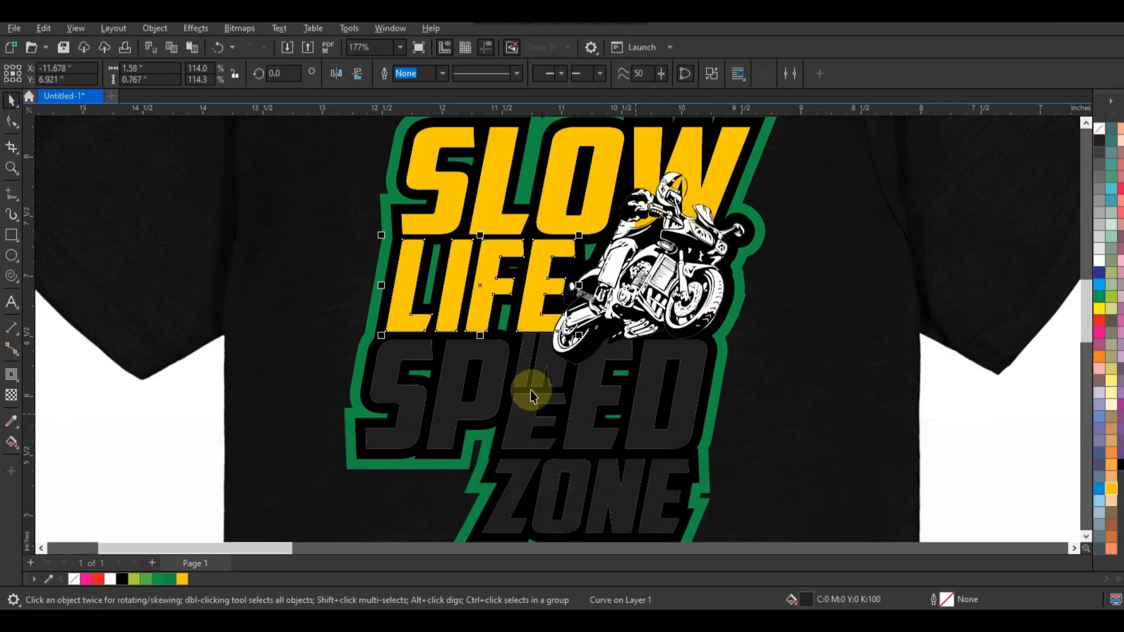
{"action": "left_click", "coordinate": [527, 371]}
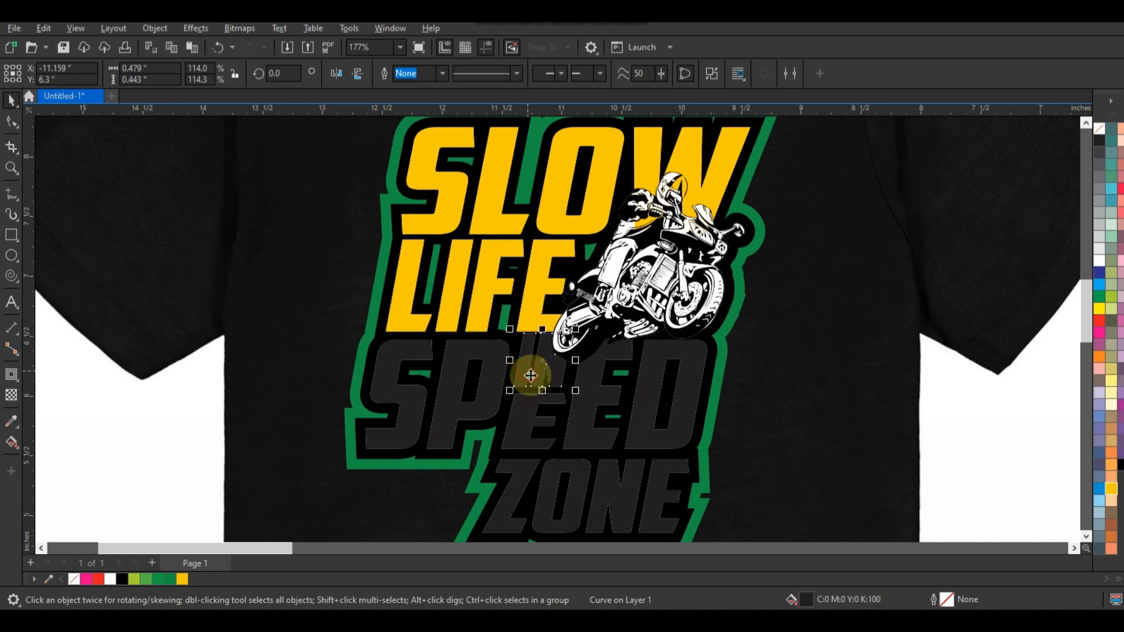
{"action": "left_click", "coordinate": [1100, 260]}
Fill all the letters of "SPEED" and "ZONE" with the green C69 M0 Y100 K0.
{"action": "left_click", "coordinate": [603, 437]}
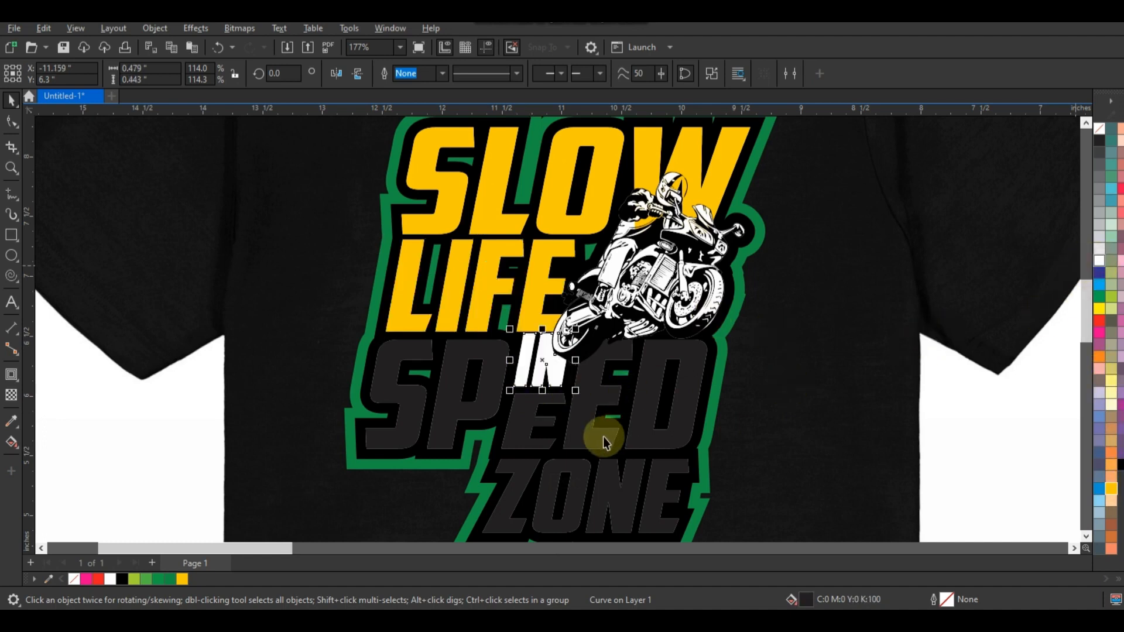
{"action": "left_click", "coordinate": [528, 439], "text": "shift"}
{"action": "left_click", "coordinate": [650, 440], "text": "shift"}
{"action": "left_click", "coordinate": [482, 413], "text": "shift"}
{"action": "left_click", "coordinate": [513, 499], "text": "shift"}
{"action": "left_click", "coordinate": [567, 526], "text": "shift"}
{"action": "left_click", "coordinate": [621, 513], "text": "shift"}
{"action": "left_click", "coordinate": [657, 515], "text": "shift"}
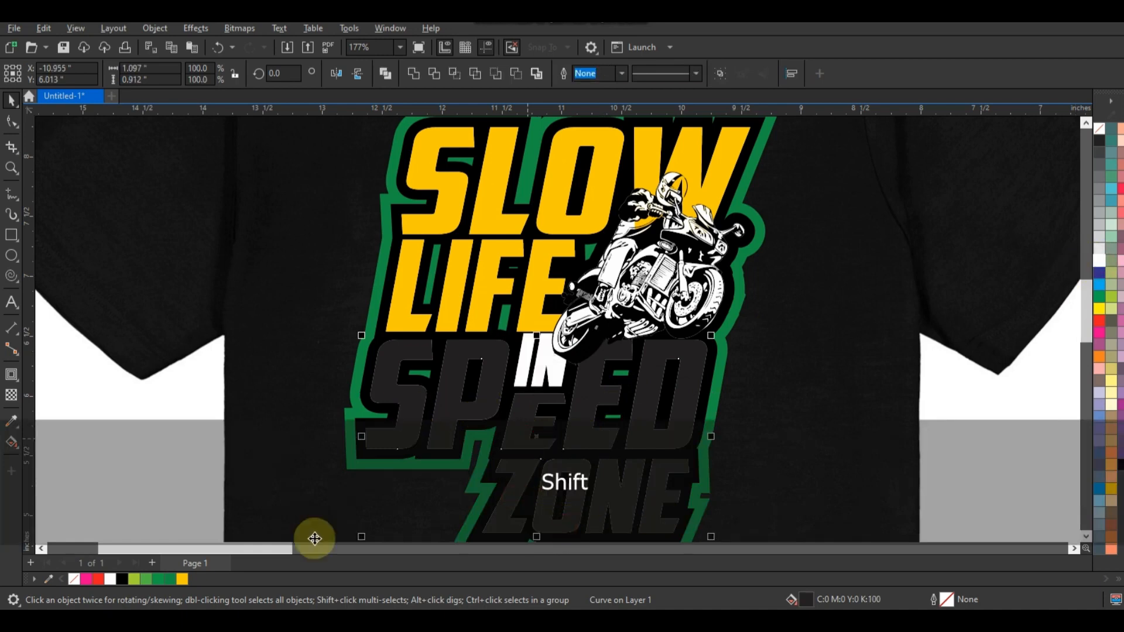
{"action": "left_click", "coordinate": [150, 581]}
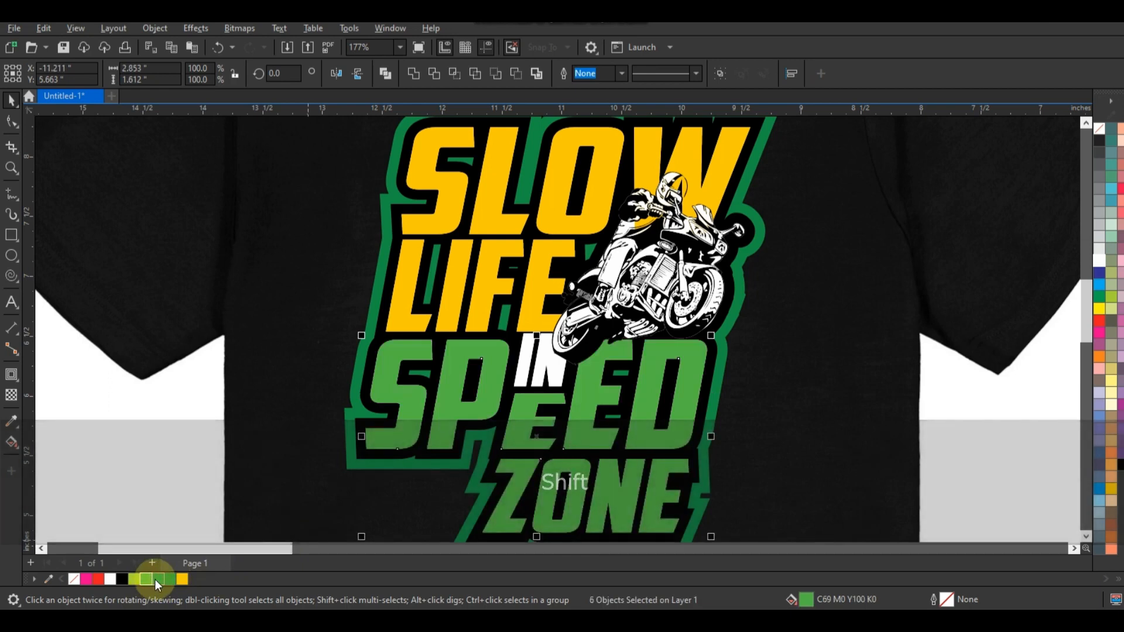
{"action": "key", "text": "F3"}
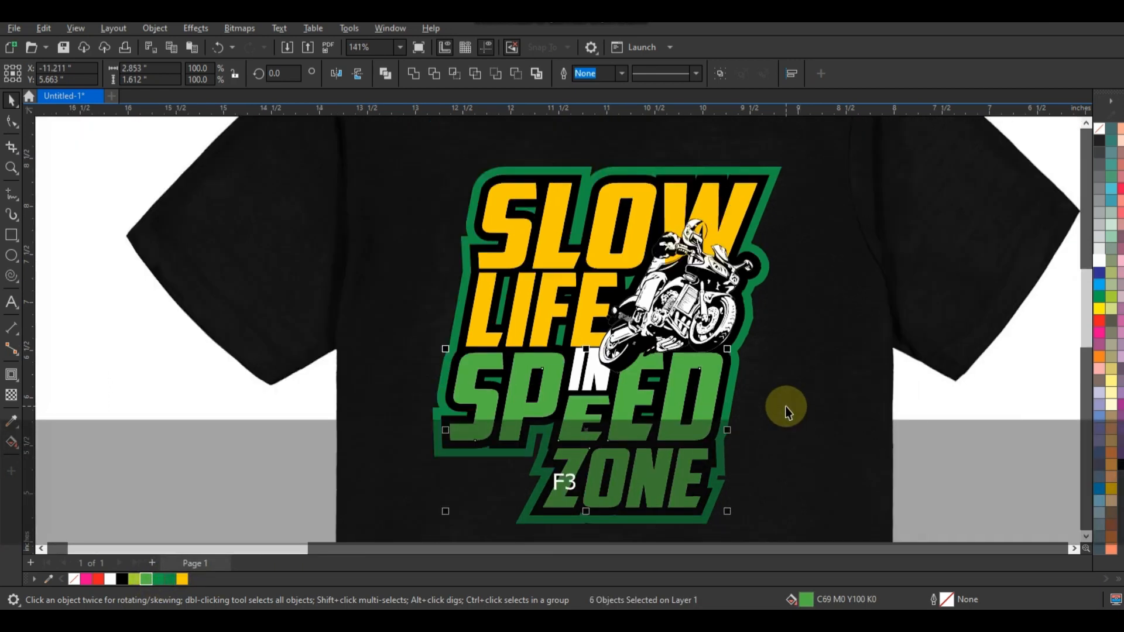
{"action": "left_click", "coordinate": [996, 397]}
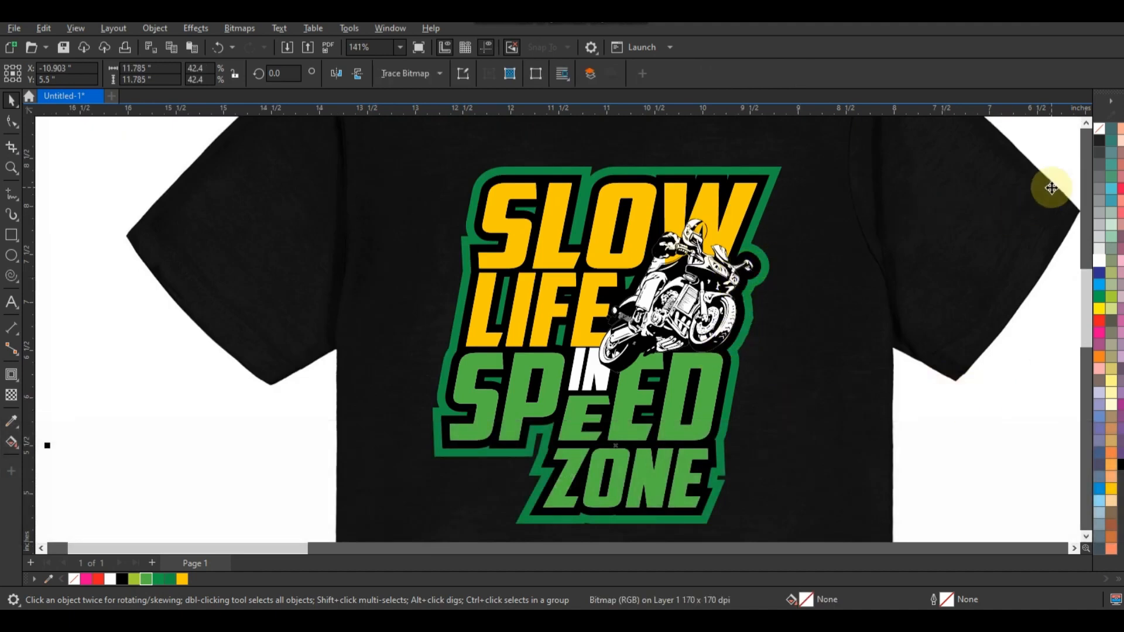
Draw a freehand outline about 0.57 by 0.72 inch around the rider's helmet and torso and fill it white.
{"action": "left_click", "coordinate": [694, 240]}
{"action": "key", "text": "shift+F2"}
{"action": "key", "text": "Escape"}
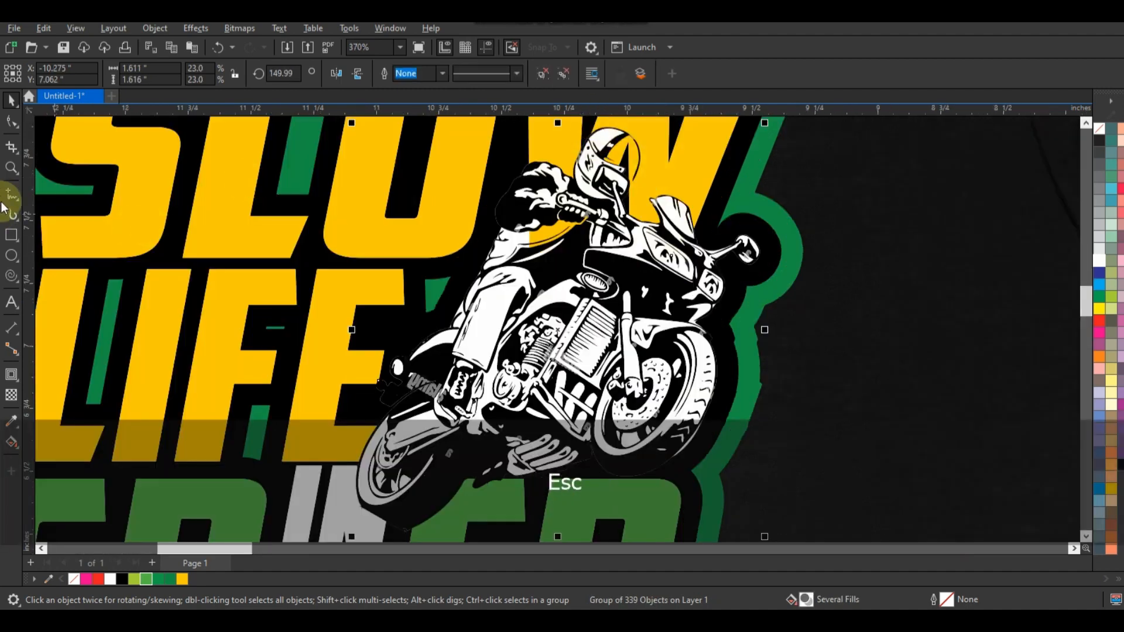
{"action": "left_click", "coordinate": [12, 195]}
{"action": "mouse_move", "coordinate": [511, 310]}
{"action": "left_mouse_down"}
{"action": "mouse_move", "coordinate": [522, 201]}
{"action": "mouse_move", "coordinate": [595, 144]}
{"action": "left_mouse_up"}
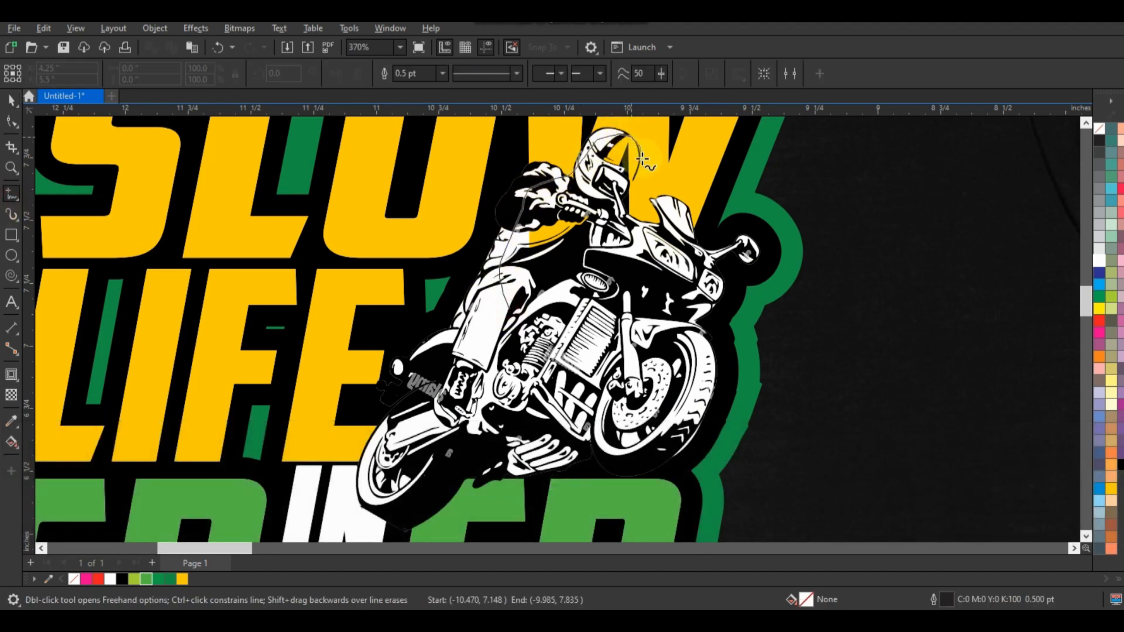
{"action": "mouse_move", "coordinate": [625, 222]}
{"action": "left_mouse_down"}
{"action": "mouse_move", "coordinate": [619, 256]}
{"action": "mouse_move", "coordinate": [539, 313]}
{"action": "mouse_move", "coordinate": [516, 310]}
{"action": "left_mouse_up"}
{"action": "left_click", "coordinate": [11, 99]}
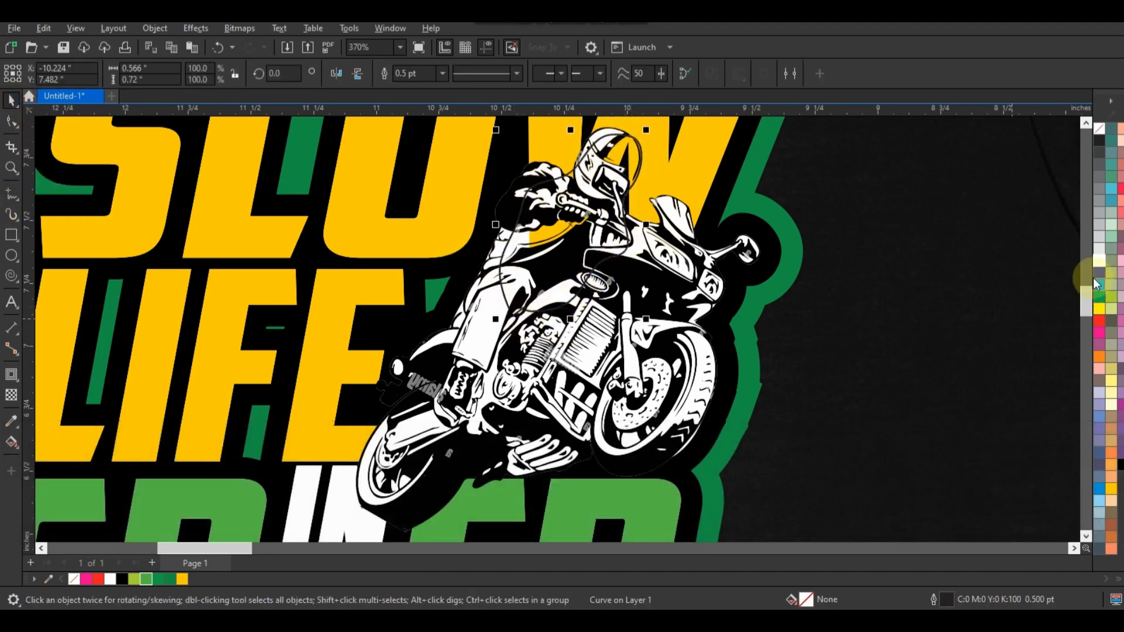
{"action": "left_click", "coordinate": [1099, 261]}
Close the freehand curve around the rider's upper body and move it behind the motorcycle rider.
{"action": "left_click", "coordinate": [11, 121]}
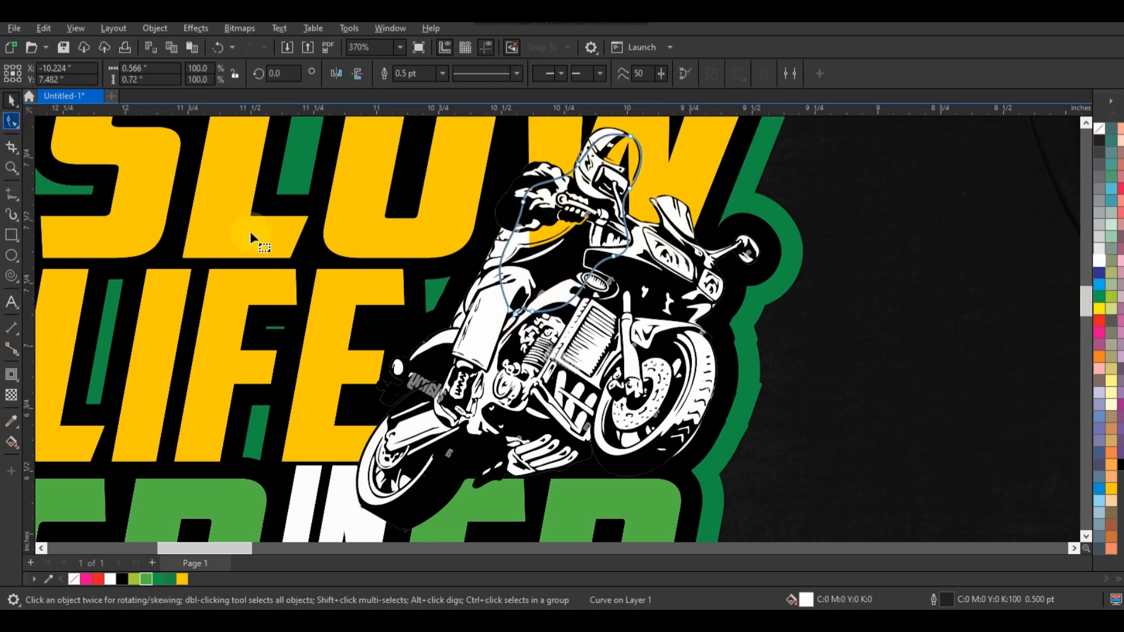
{"action": "left_click", "coordinate": [511, 312]}
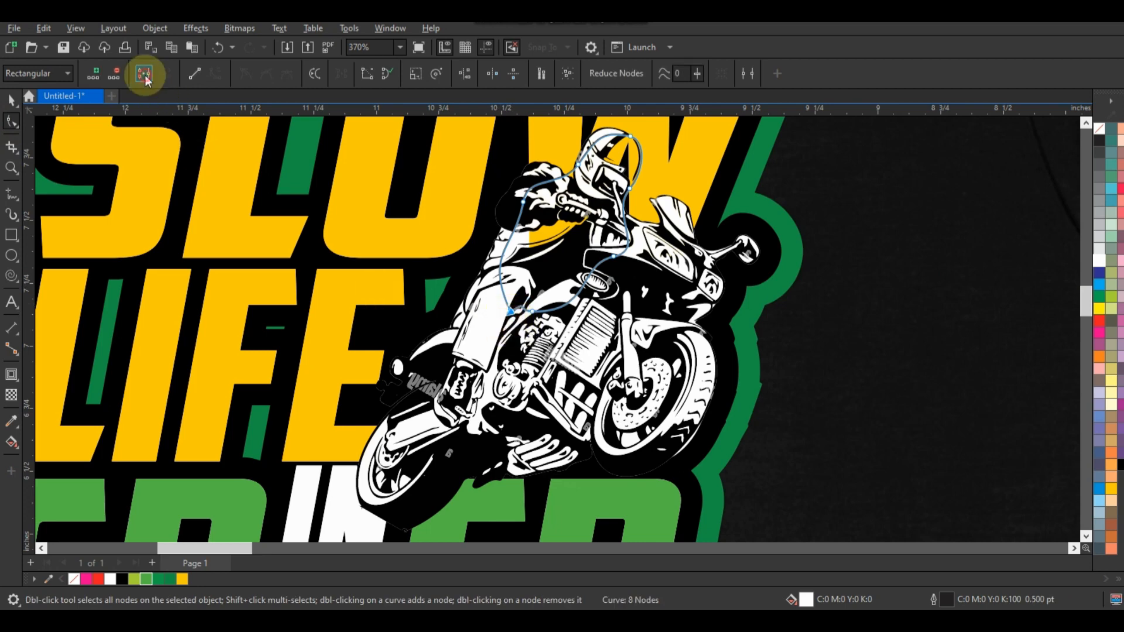
{"action": "left_click", "coordinate": [144, 72]}
{"action": "left_click", "coordinate": [12, 101]}
{"action": "key", "text": "ctrl+Page_Down"}
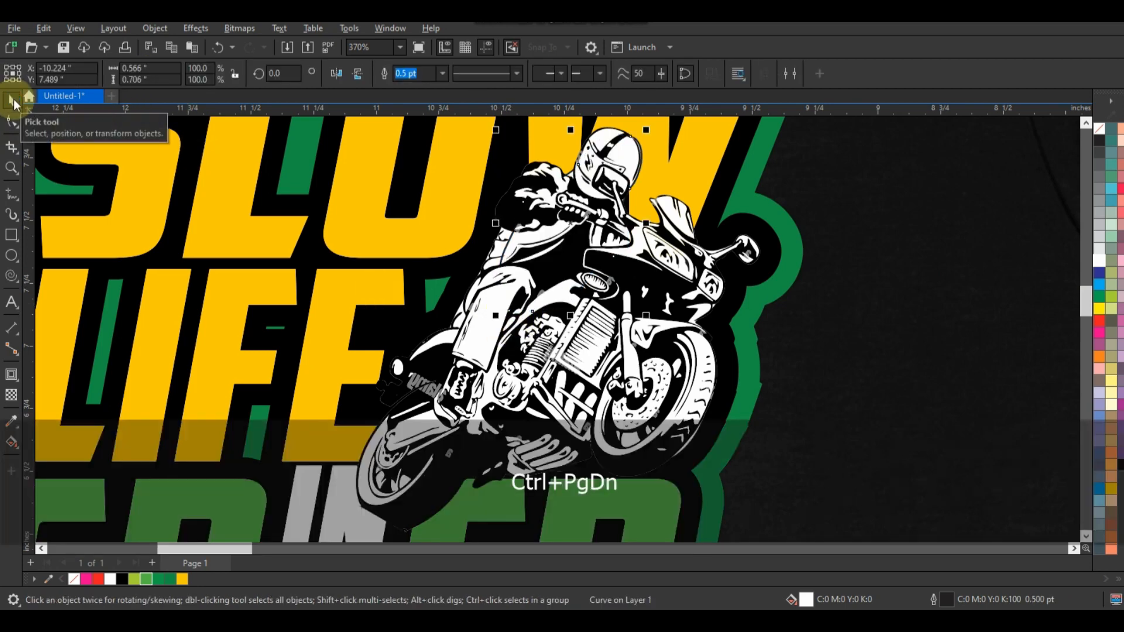
{"action": "key", "text": "F3"}
{"action": "key", "text": "Escape"}
Delete the green outermost contour around the design.
{"action": "left_click", "coordinate": [824, 288]}
{"action": "key", "text": "shift+F2"}
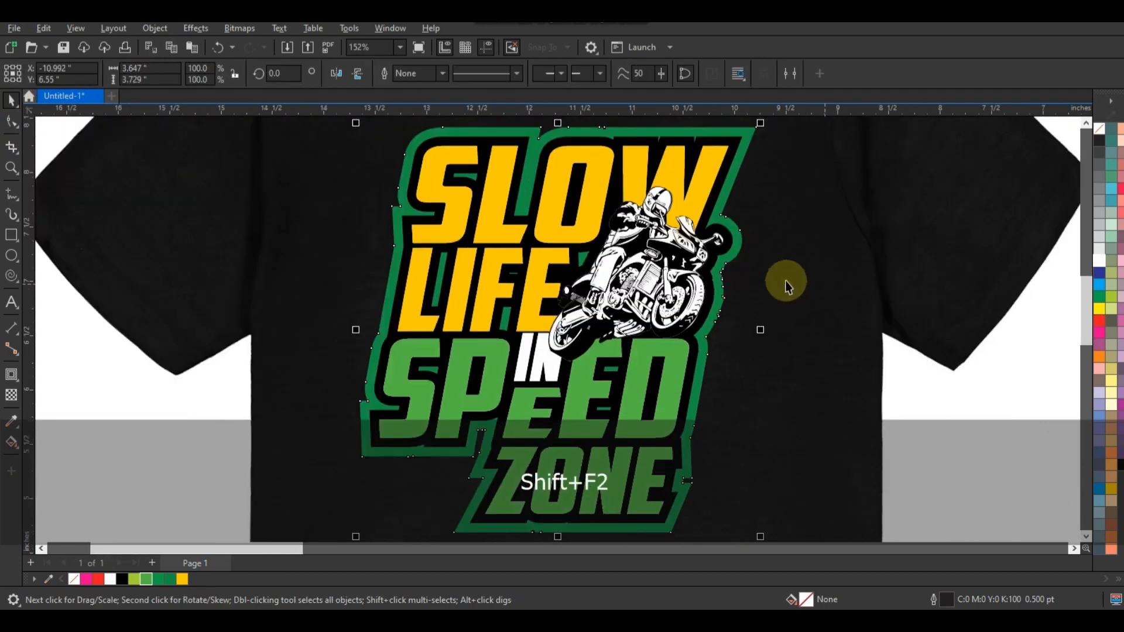
{"action": "key", "text": "Delete"}
Add an outside contour around the black backing shape with a 0.012 inch offset and 2 steps.
{"action": "left_click", "coordinate": [801, 299]}
{"action": "left_click", "coordinate": [11, 375]}
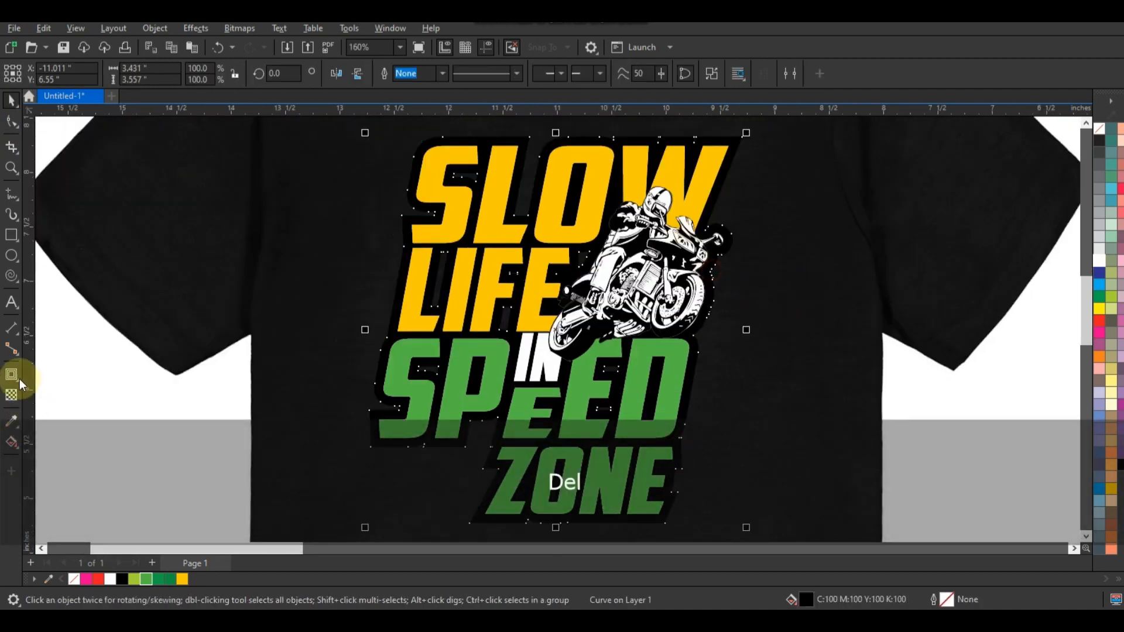
{"action": "left_click_drag", "start_coordinate": [692, 409], "coordinate": [747, 398]}
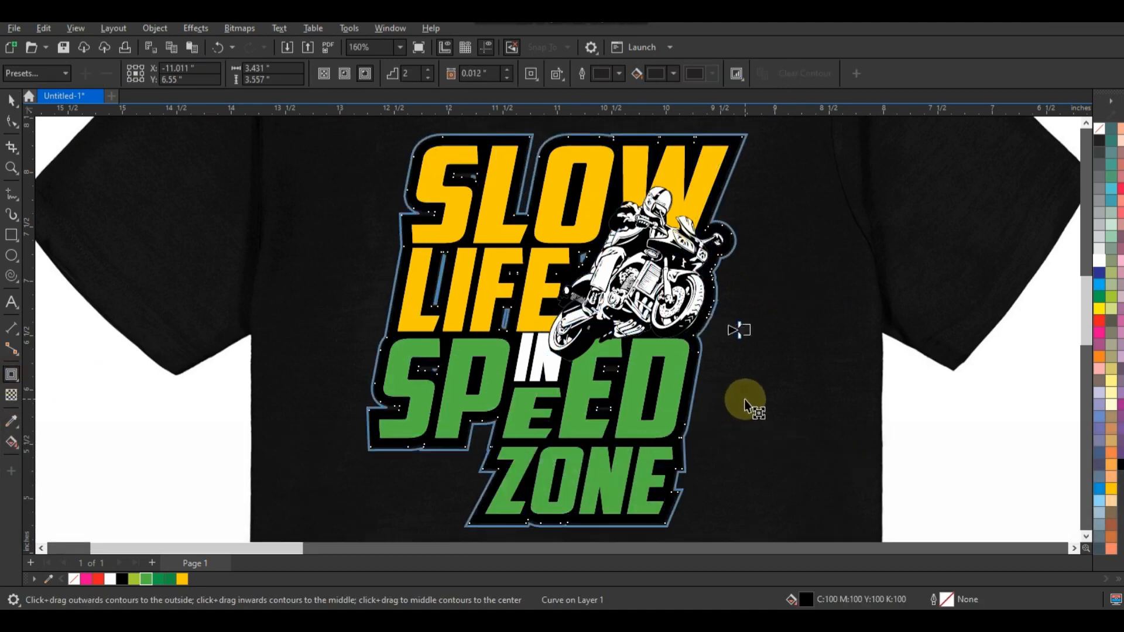
{"action": "left_click", "coordinate": [11, 100]}
Break the new contour apart from the black backing and fill the separated contour group with green C69 M0 Y100 K0.
{"action": "left_click", "coordinate": [155, 28]}
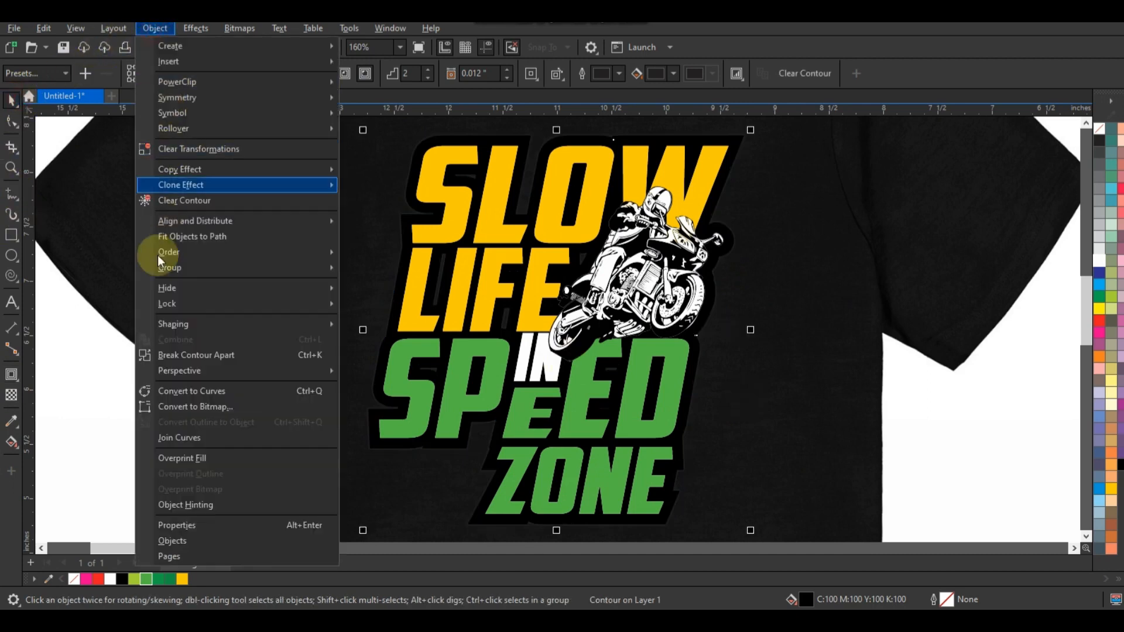
{"action": "left_click", "coordinate": [167, 355]}
{"action": "key", "text": "Escape"}
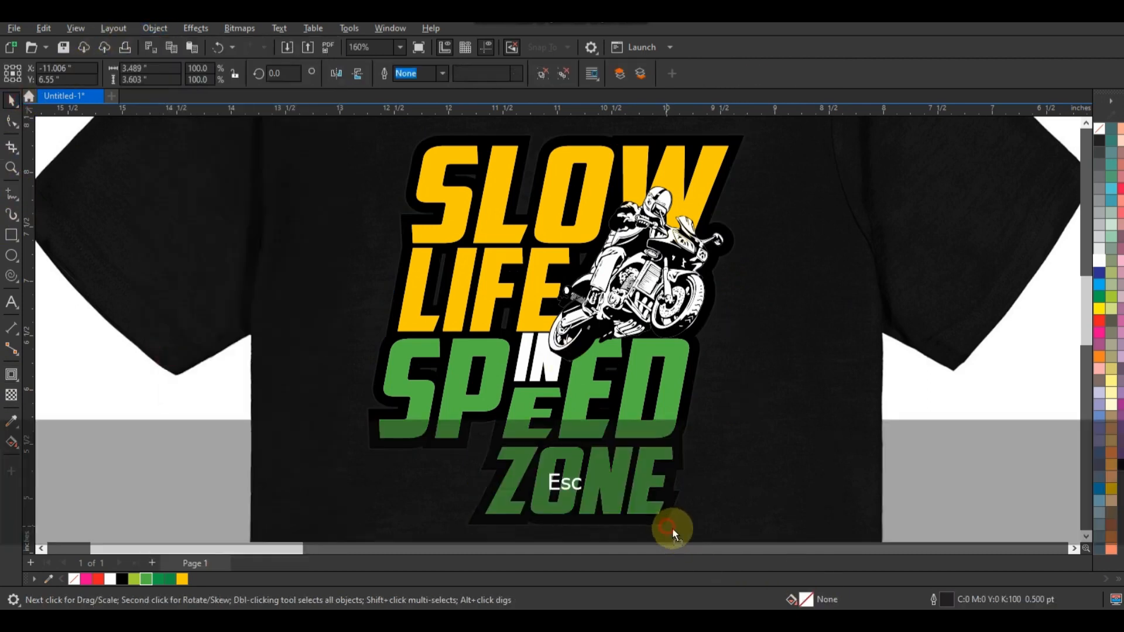
{"action": "key", "text": "ctrl+z"}
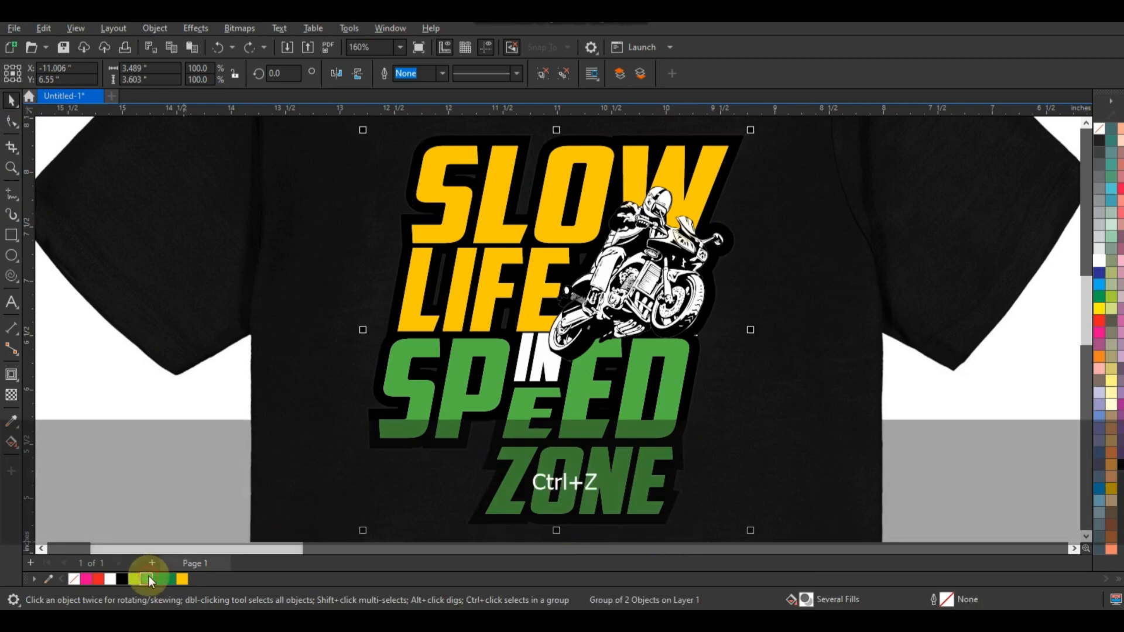
{"action": "left_click", "coordinate": [148, 578]}
{"action": "key", "text": "F3"}
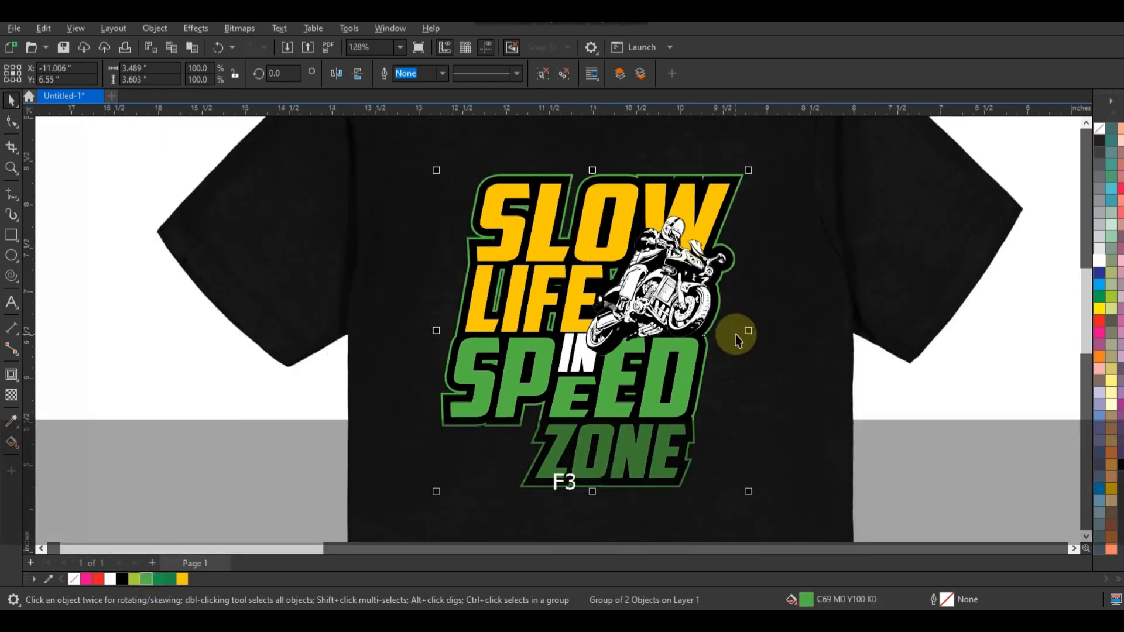
Outline-trace the black ink splatter sheet as a low quality image with the detail raised to 95.
{"action": "key", "text": "Escape"}
{"action": "key", "text": "F3"}
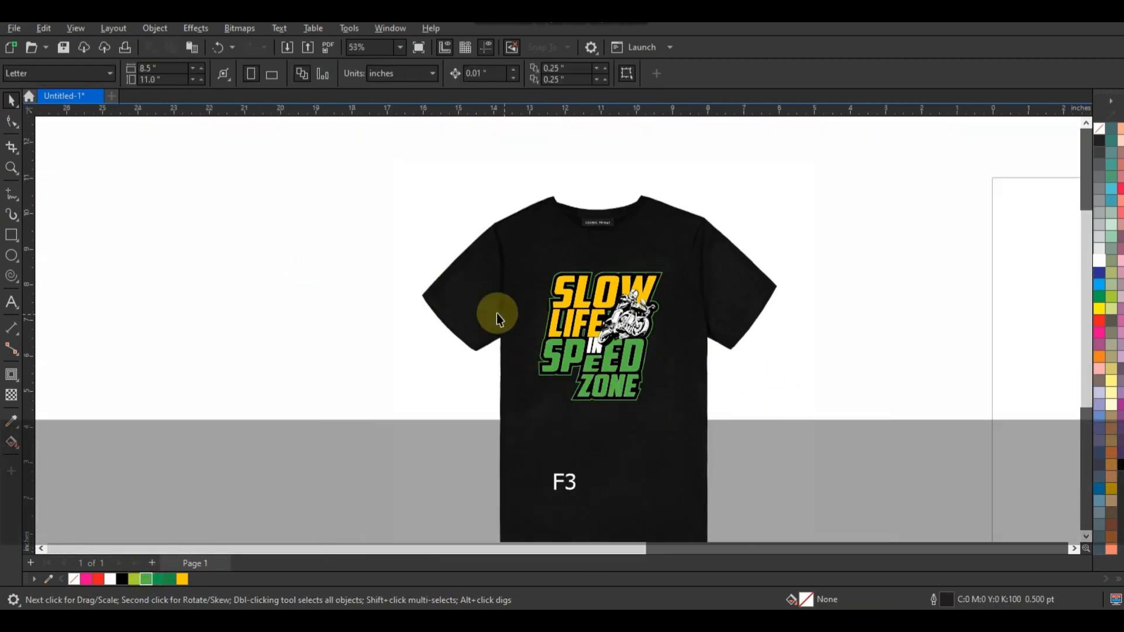
{"action": "key", "text": "F4"}
{"action": "key", "text": "Escape"}
{"action": "left_click", "coordinate": [861, 404]}
{"action": "right_click", "coordinate": [859, 408]}
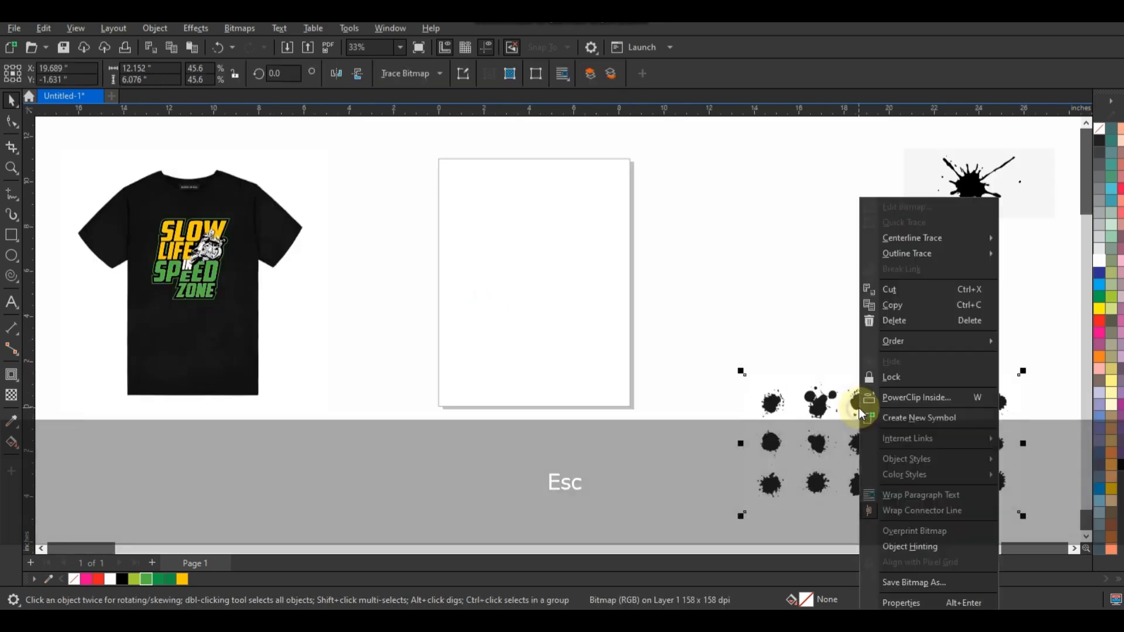
{"action": "mouse_move", "coordinate": [919, 253]}
{"action": "left_click", "coordinate": [759, 317]}
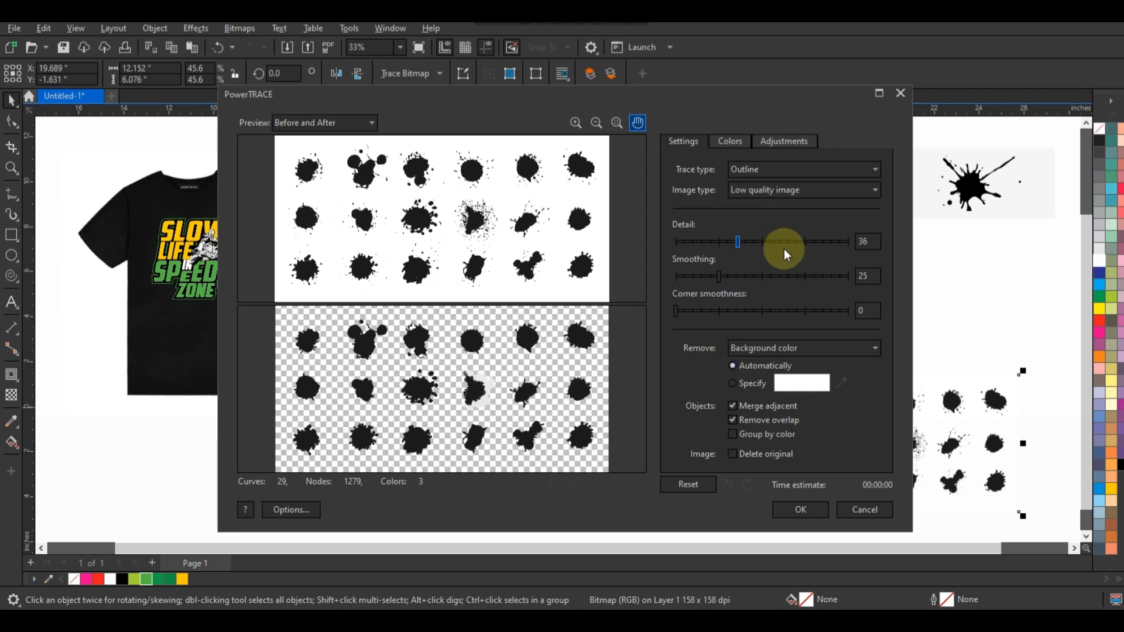
{"action": "left_click", "coordinate": [840, 240]}
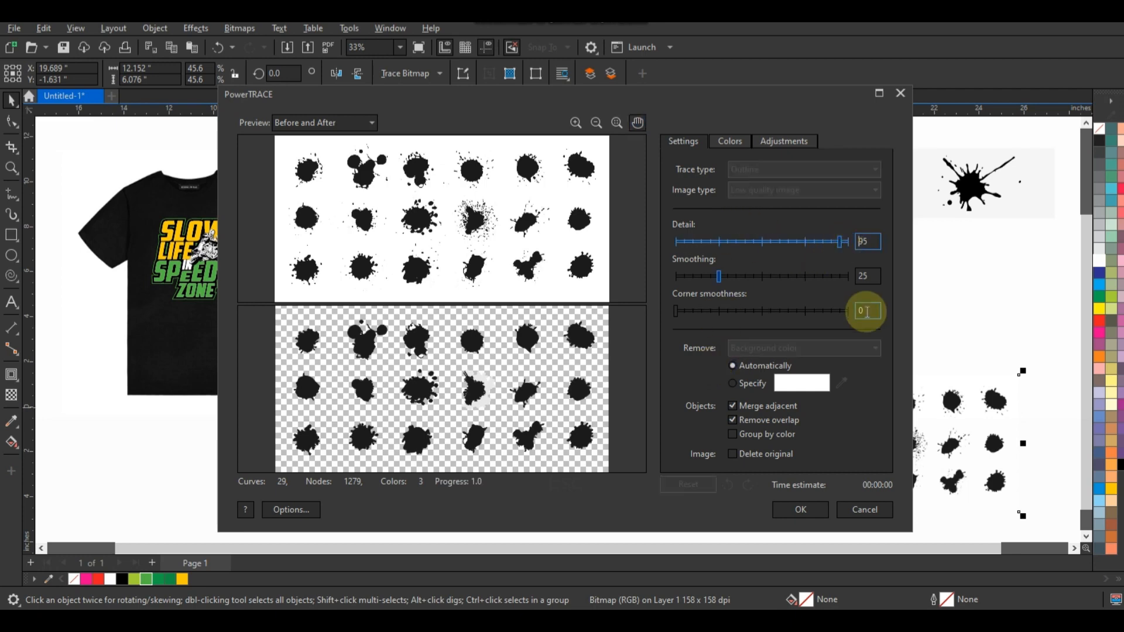
{"action": "left_click", "coordinate": [789, 500]}
Move the traced splatters onto the page and delete the single-splat image and the original splatter sheet bitmap.
{"action": "left_click", "coordinate": [828, 438]}
{"action": "left_click_drag", "start_coordinate": [828, 438], "coordinate": [515, 272]}
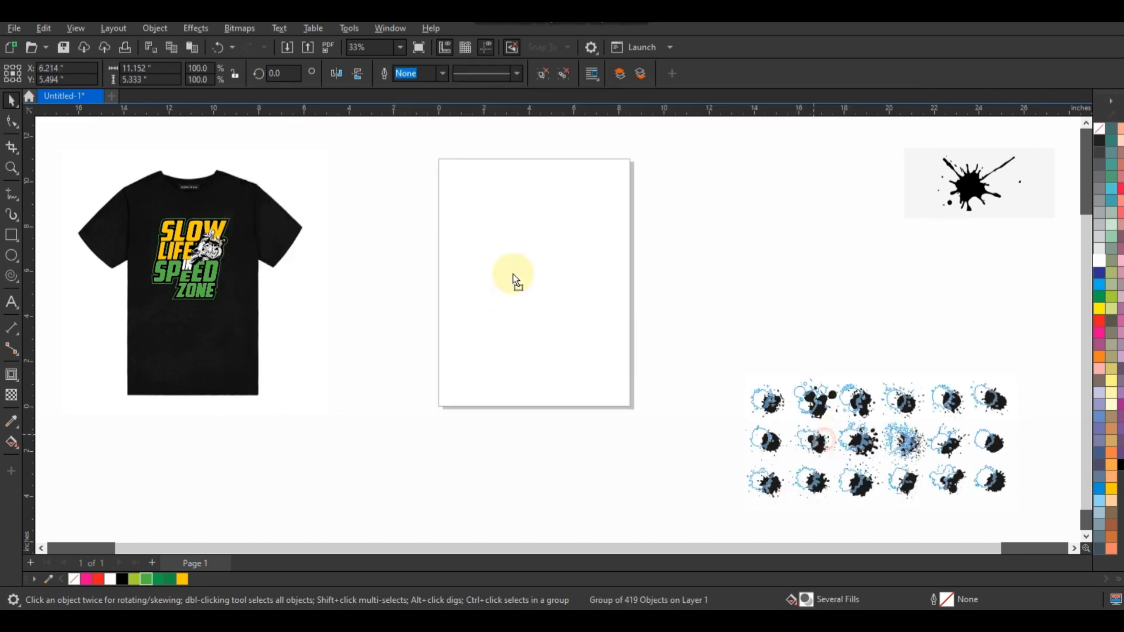
{"action": "left_click_drag", "start_coordinate": [715, 379], "coordinate": [935, 505]}
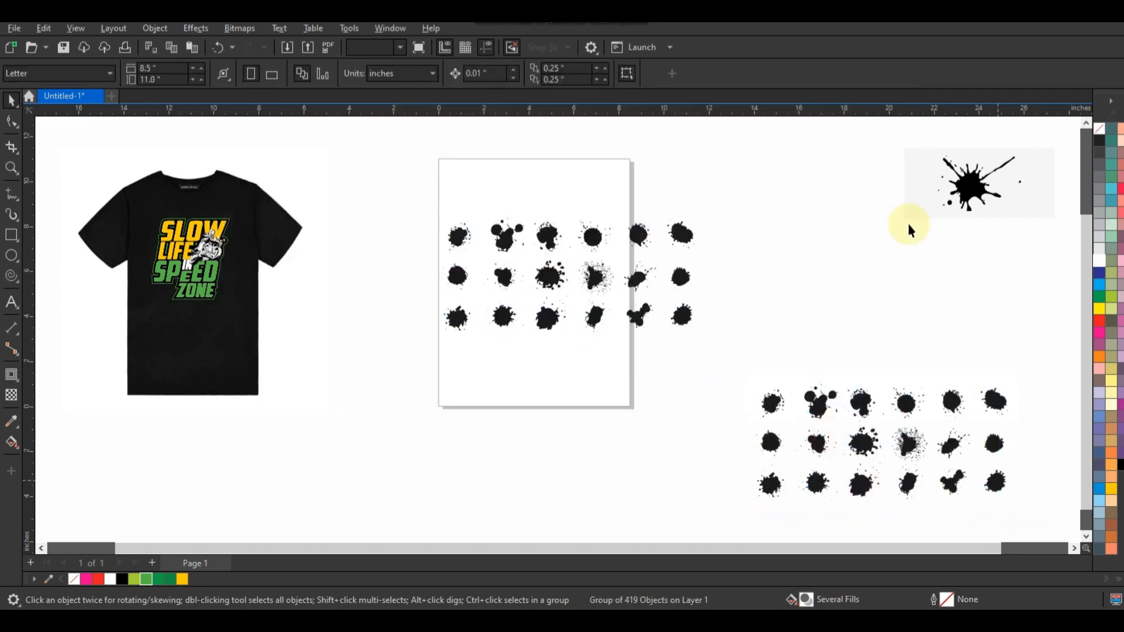
{"action": "left_click", "coordinate": [929, 201]}
{"action": "key", "text": "Delete"}
{"action": "left_click", "coordinate": [635, 269]}
{"action": "left_click", "coordinate": [805, 403]}
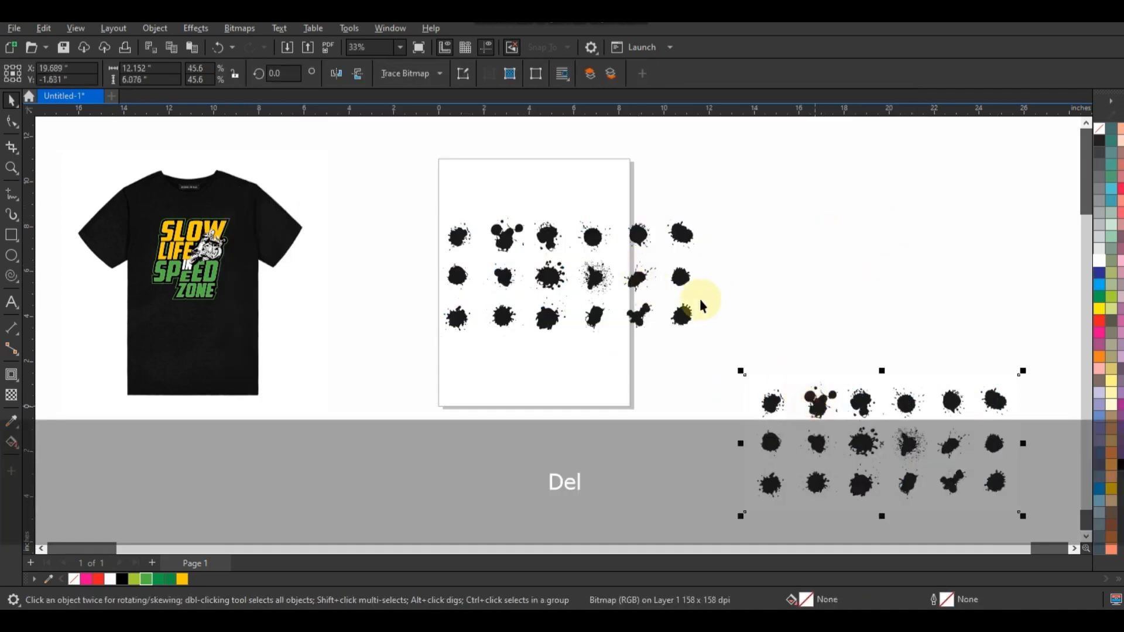
{"action": "key", "text": "Delete"}
Ungroup the traced splatters, shrink them to about half size and place them beside the shirt mockup.
{"action": "left_click", "coordinate": [681, 276]}
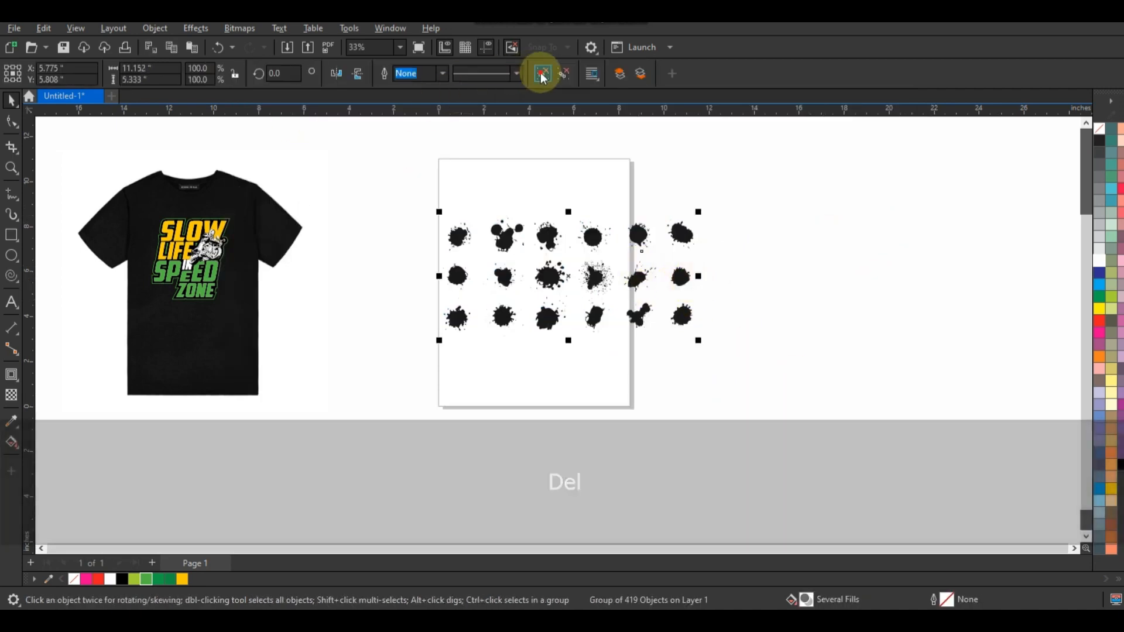
{"action": "left_click_drag", "start_coordinate": [403, 183], "coordinate": [359, 333]}
{"action": "left_click_drag", "start_coordinate": [75, 167], "coordinate": [461, 410]}
{"action": "key", "text": "ctrl+z"}
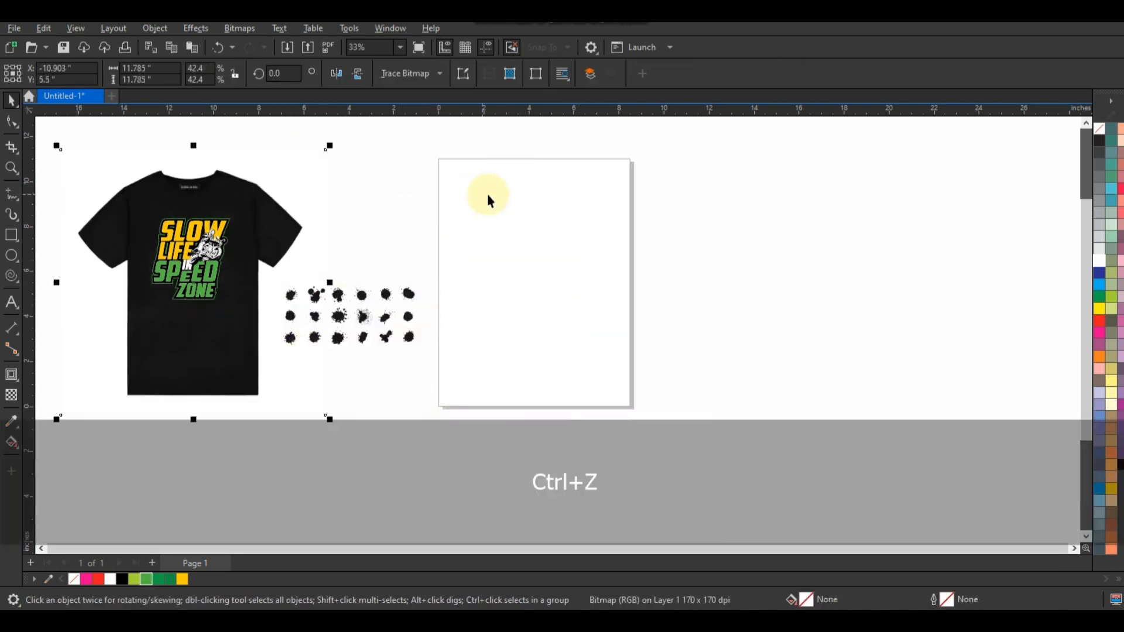
Lock the black shirt bitmap in place.
{"action": "key", "text": "Escape"}
{"action": "left_click_drag", "start_coordinate": [564, 145], "coordinate": [88, 395]}
{"action": "key", "text": "shift+F2"}
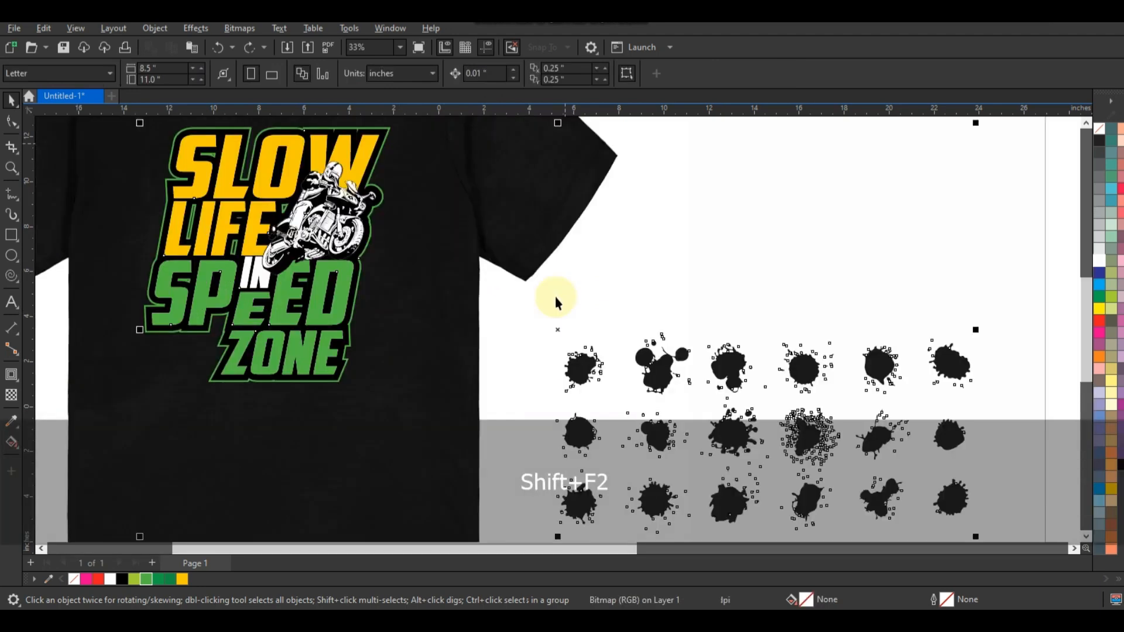
{"action": "key", "text": "Escape"}
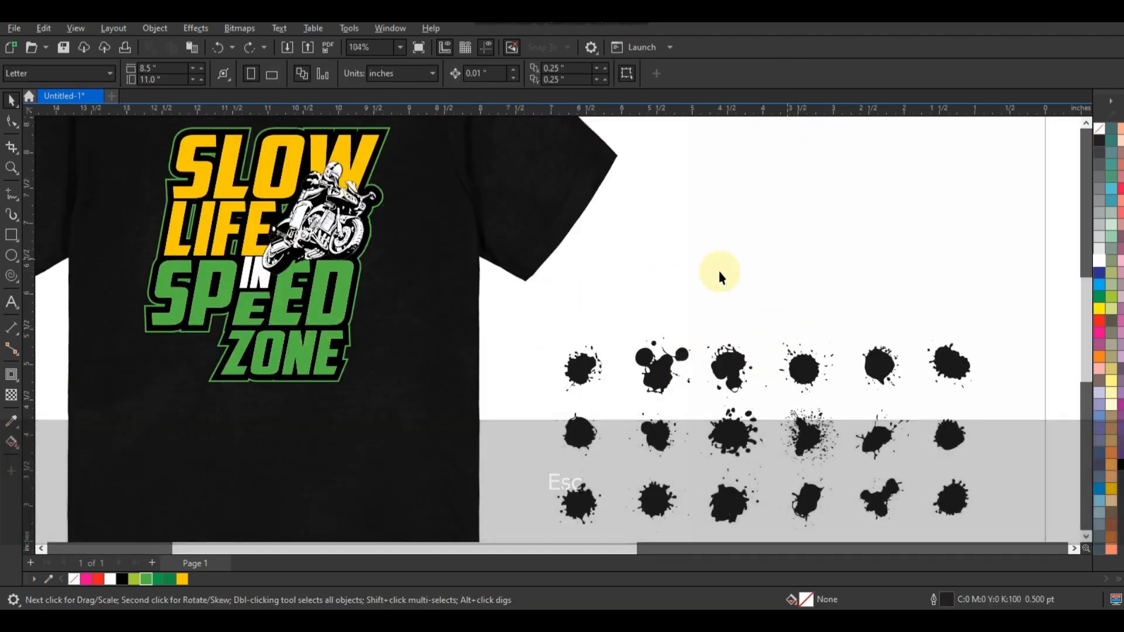
{"action": "left_click", "coordinate": [509, 225]}
{"action": "right_click", "coordinate": [509, 225]}
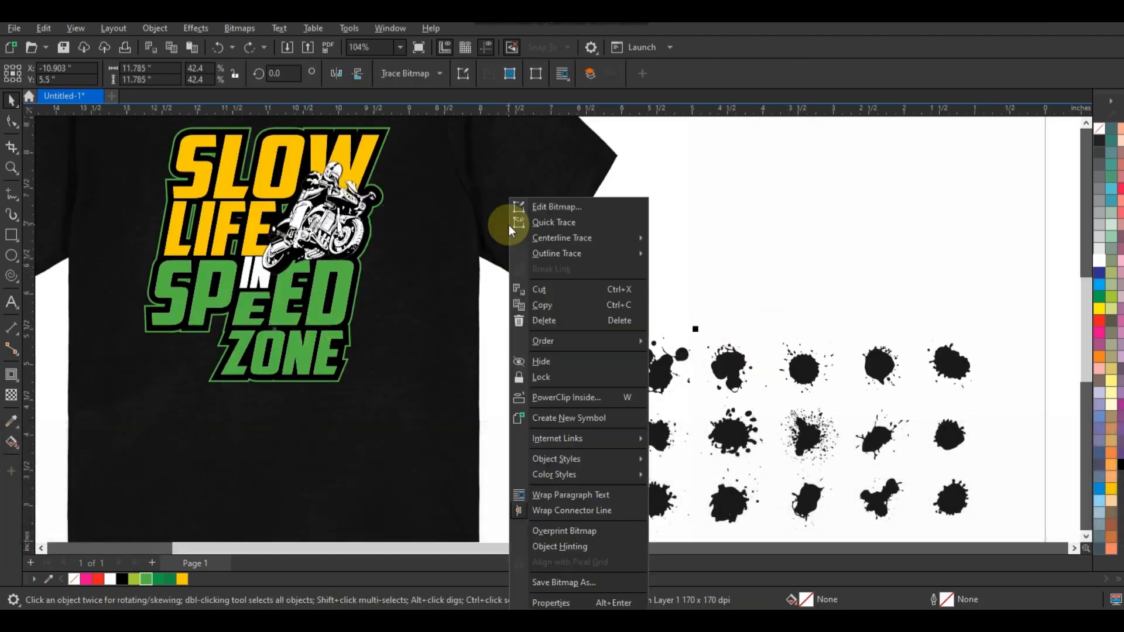
{"action": "left_click", "coordinate": [550, 375]}
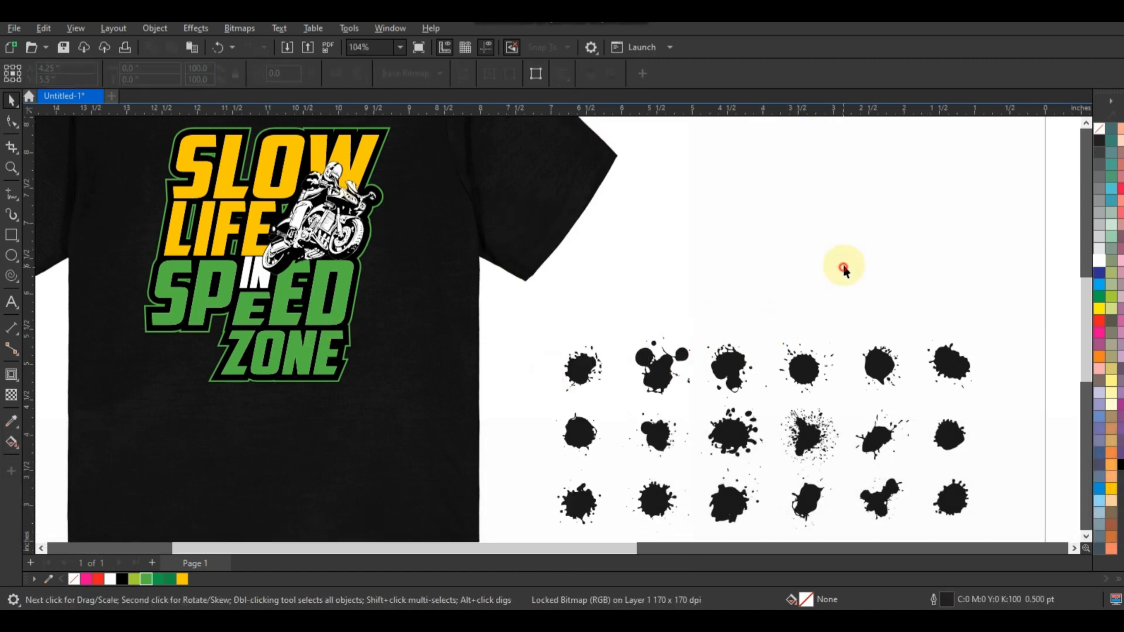
Move the round splat from the sheet's upper row beside the S of SLOW, fill it green C69 M0 Y100 K0 and group it.
{"action": "left_click", "coordinate": [947, 354]}
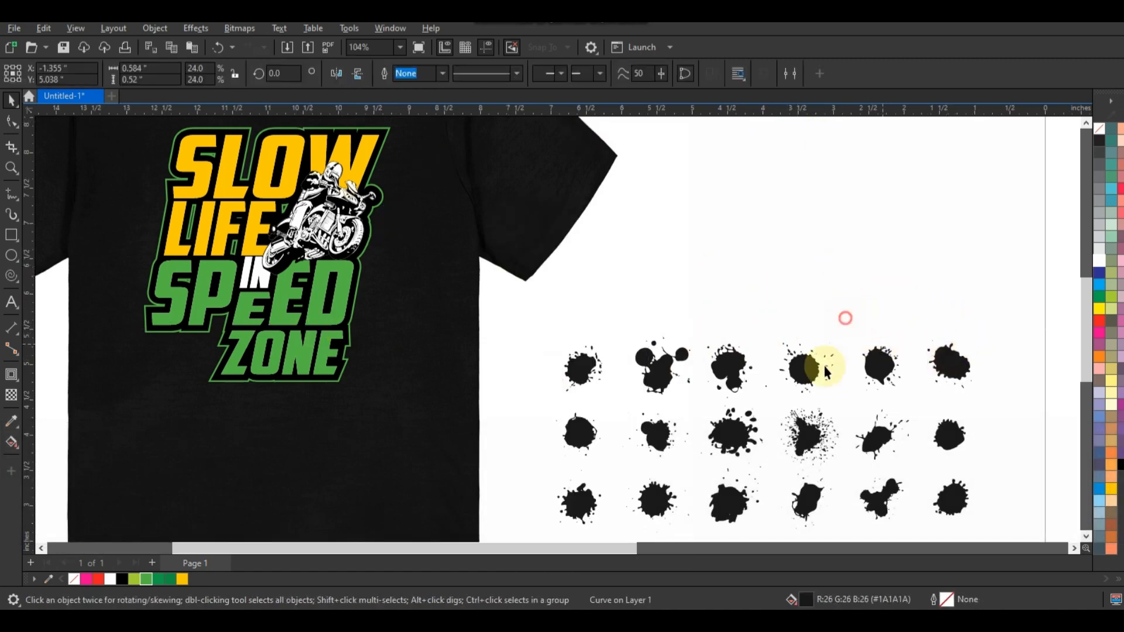
{"action": "mouse_move", "coordinate": [803, 369]}
{"action": "left_mouse_down"}
{"action": "mouse_move", "coordinate": [133, 210]}
{"action": "mouse_move", "coordinate": [171, 178]}
{"action": "left_mouse_up"}
{"action": "left_click", "coordinate": [150, 580]}
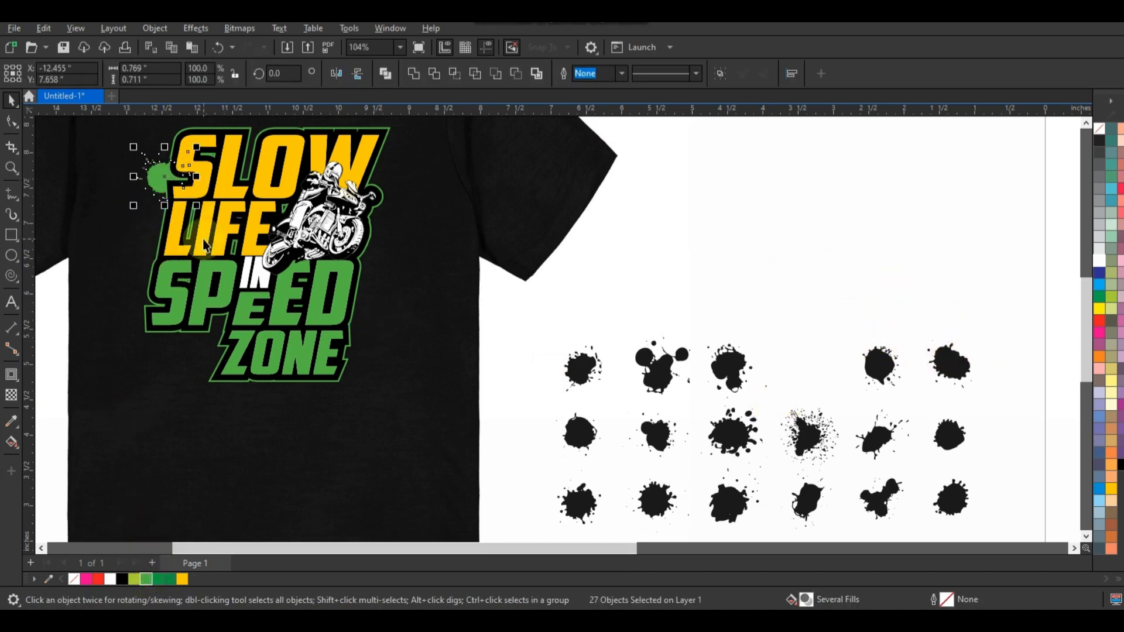
{"action": "left_click", "coordinate": [1086, 124]}
{"action": "left_click", "coordinate": [1087, 124]}
{"action": "key", "text": "ctrl+g"}
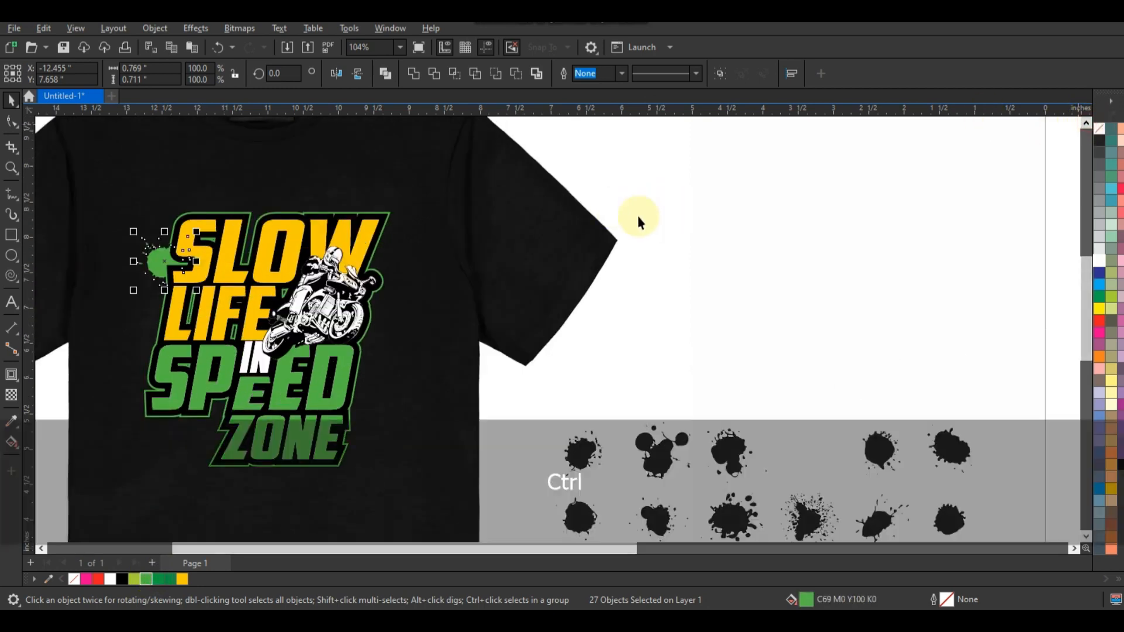
Place smaller copies of the green splat around SLOW and beside the motorcycle, scaling the smallest to about 50%.
{"action": "left_click", "coordinate": [197, 230]}
{"action": "left_click_drag", "start_coordinate": [196, 230], "coordinate": [395, 298]}
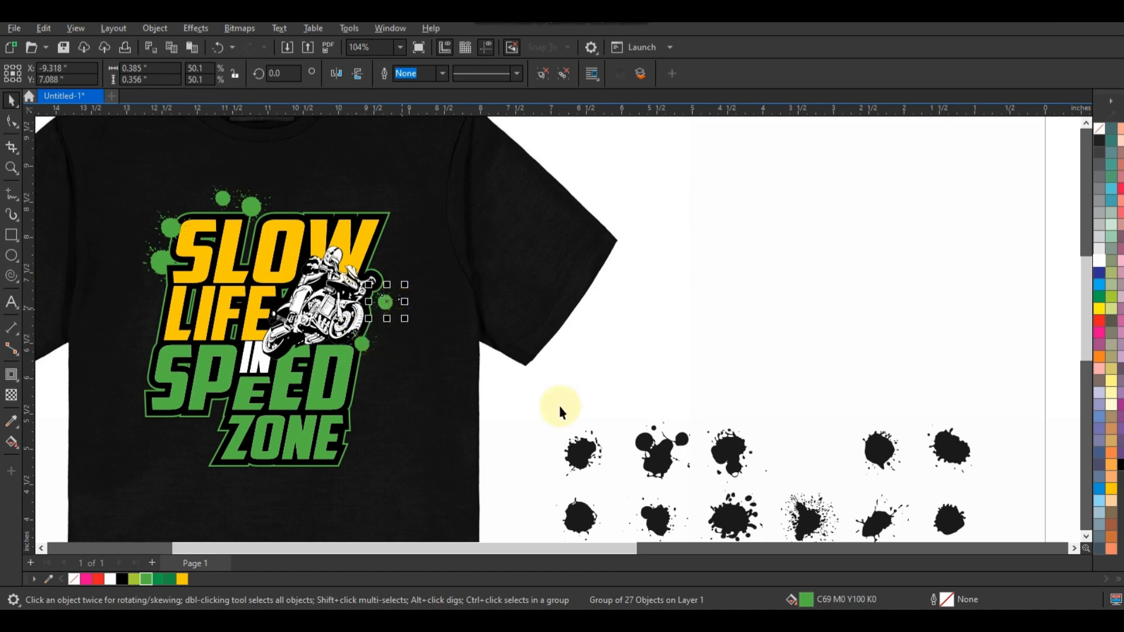
{"action": "left_click", "coordinate": [1001, 491]}
Group the fine speckled splat, place a copy below SPEED in front of ZONE and fill it Deep Yellow.
{"action": "left_click_drag", "start_coordinate": [767, 472], "coordinate": [834, 542]}
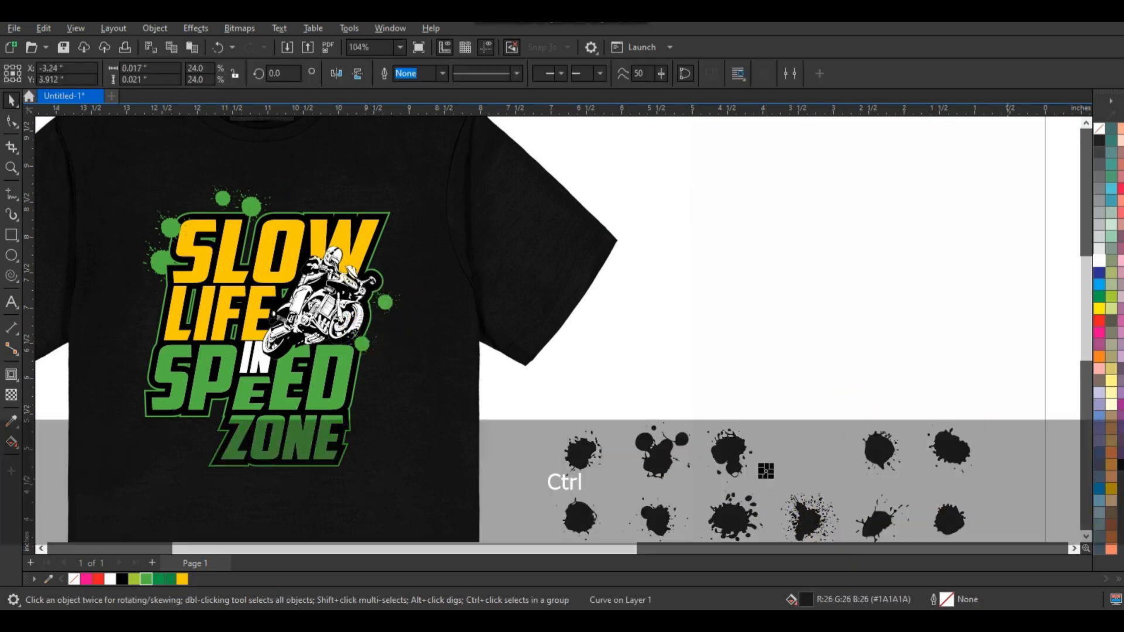
{"action": "left_click", "coordinate": [1086, 536]}
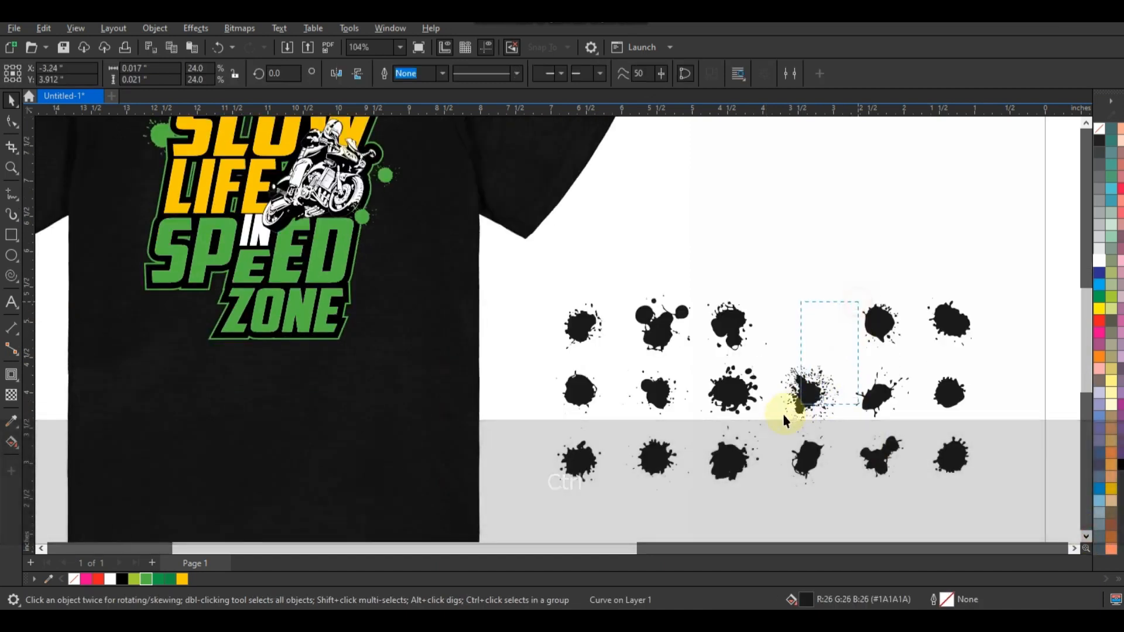
{"action": "left_click_drag", "start_coordinate": [767, 431], "coordinate": [764, 428]}
{"action": "key", "text": "ctrl+g"}
{"action": "left_click_drag", "start_coordinate": [818, 399], "coordinate": [205, 319]}
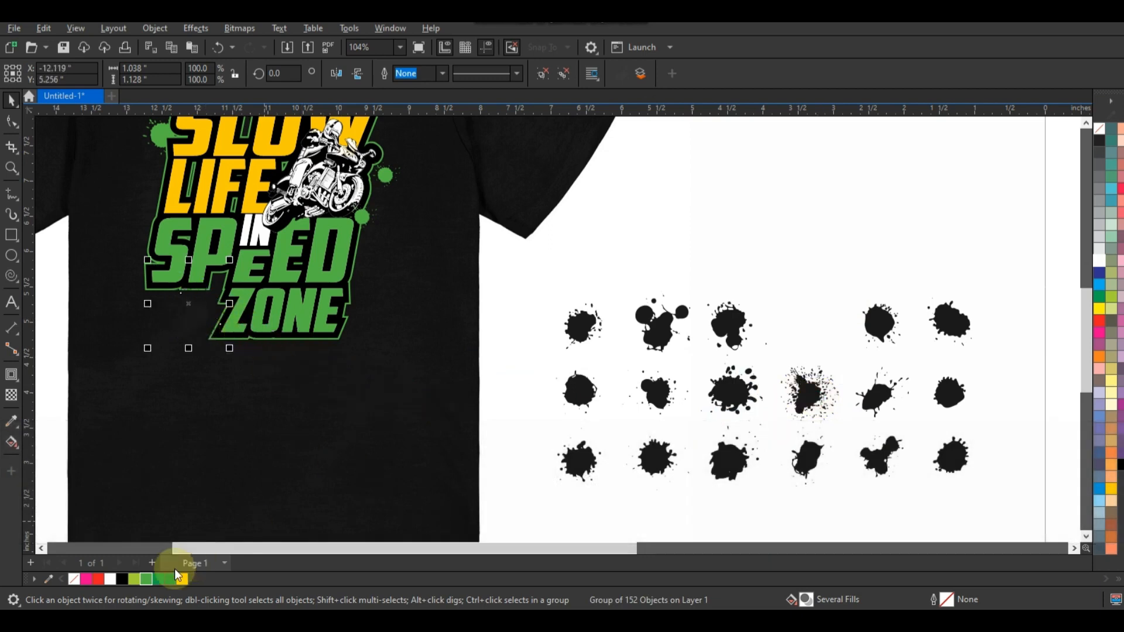
Copy the yellow splat to the end of ZONE, scale it to 88.4% and place another copy over the D of SPEED.
{"action": "left_click_drag", "start_coordinate": [198, 315], "coordinate": [349, 322]}
{"action": "right_click", "coordinate": [349, 322]}
{"action": "left_click_drag", "start_coordinate": [377, 272], "coordinate": [377, 278]}
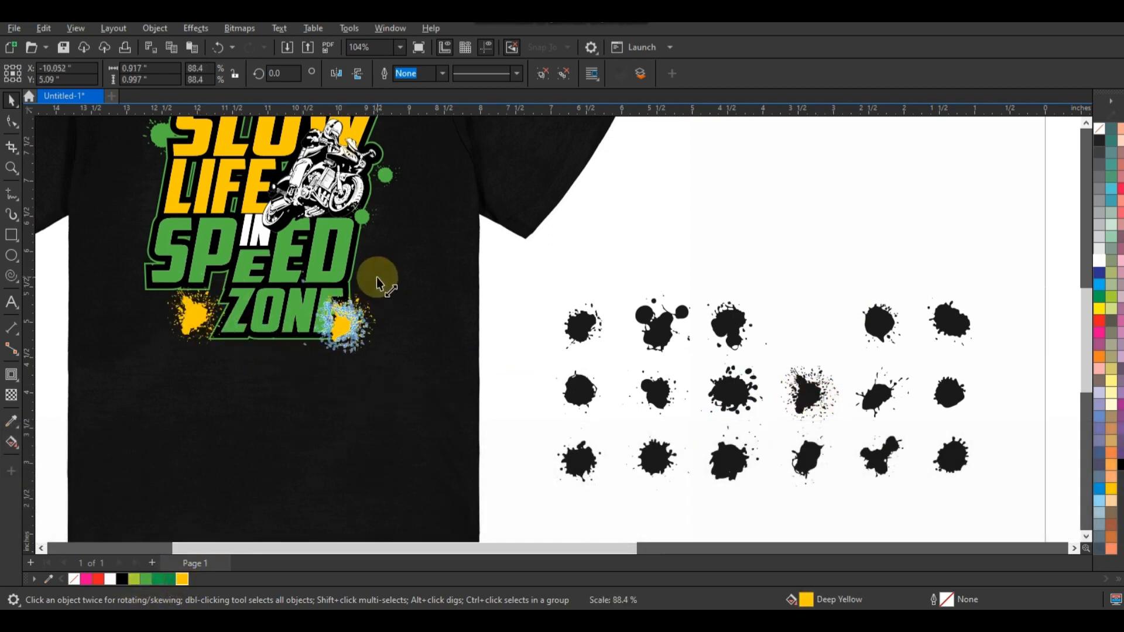
{"action": "left_click_drag", "start_coordinate": [341, 342], "coordinate": [363, 268]}
{"action": "right_click", "coordinate": [363, 269]}
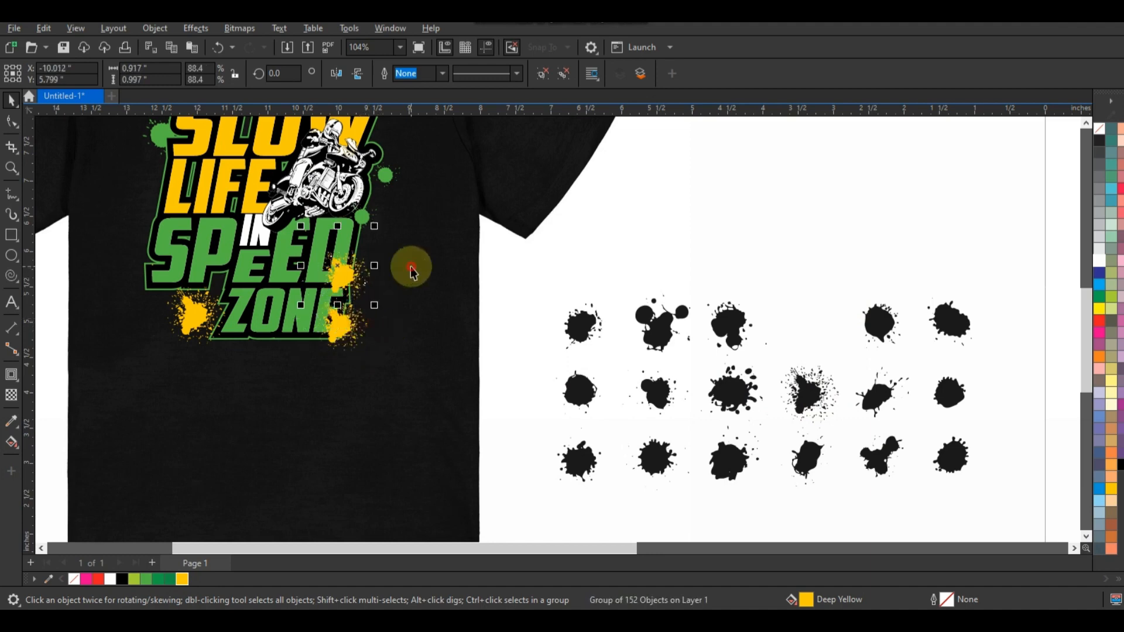
{"action": "left_click", "coordinate": [455, 336]}
Order the three yellow splats and four of the green splats behind the lettering, just in front of the shirt.
{"action": "key", "text": "shift+F2"}
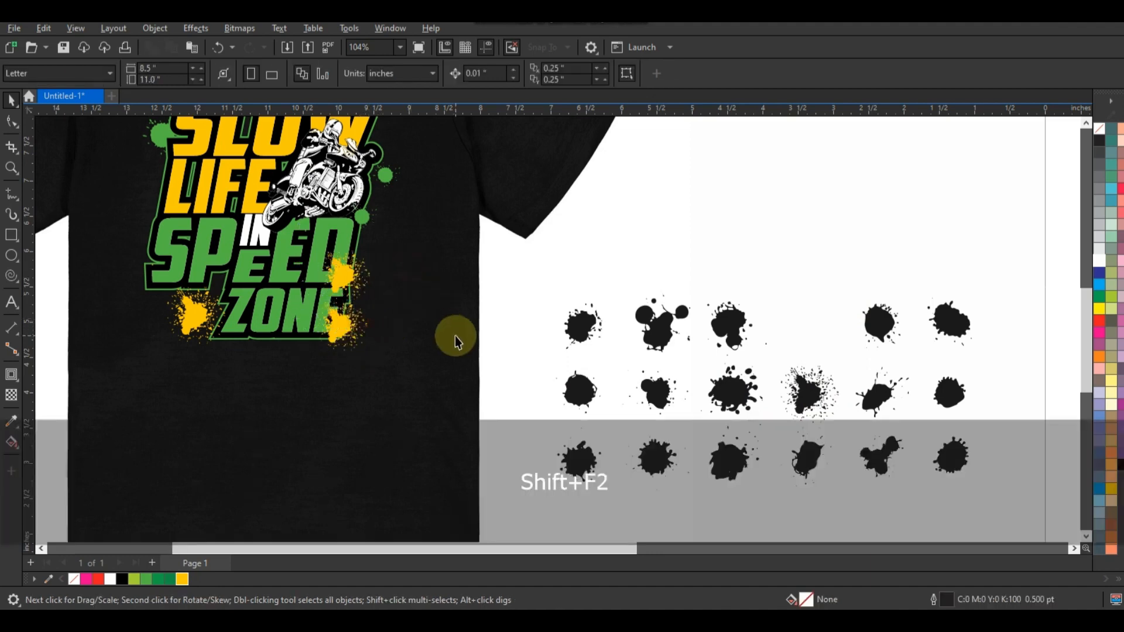
{"action": "left_click", "coordinate": [346, 303]}
{"action": "key", "text": "shift+F2"}
{"action": "key", "text": "Escape"}
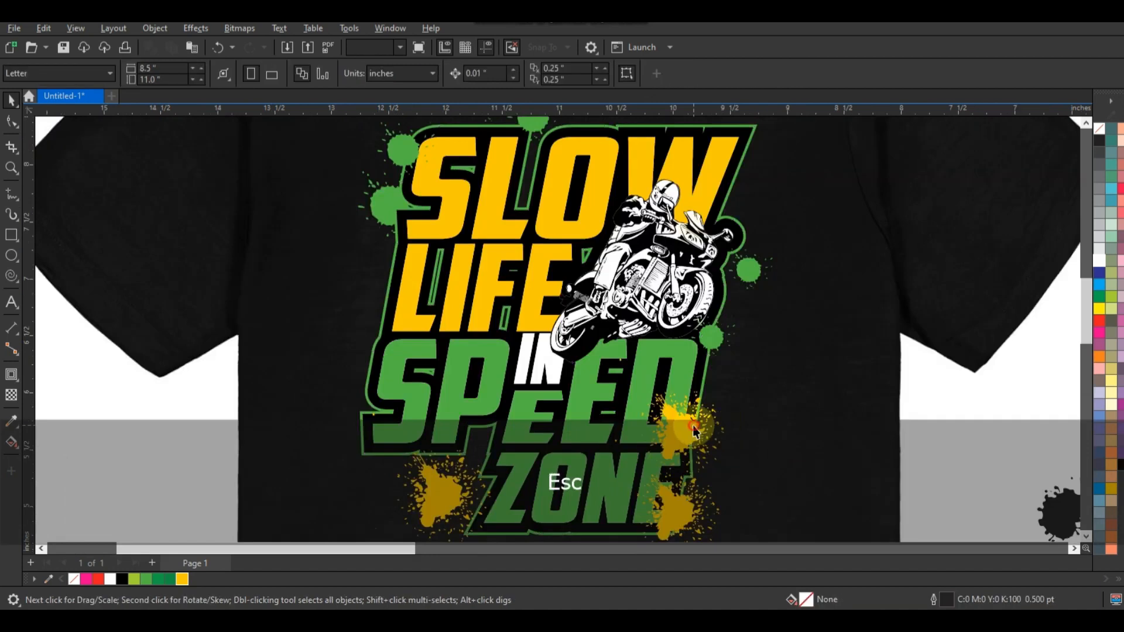
{"action": "left_click", "coordinate": [694, 428]}
{"action": "left_click", "coordinate": [683, 507], "text": "shift"}
{"action": "left_click", "coordinate": [439, 502], "text": "shift"}
{"action": "left_click", "coordinate": [751, 267], "text": "shift"}
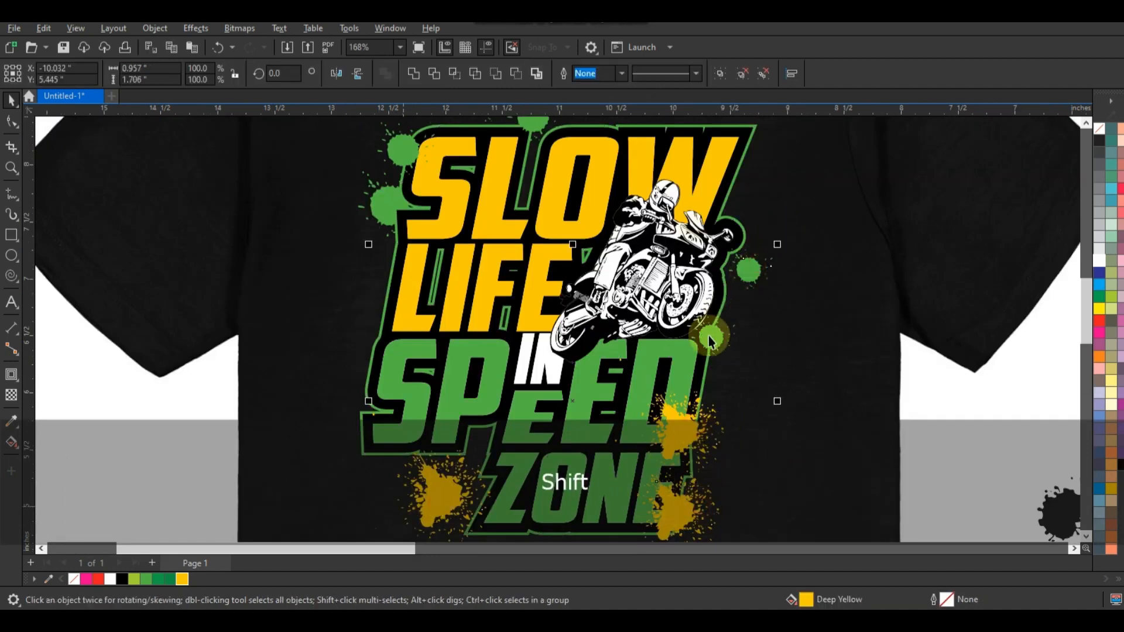
{"action": "left_click", "coordinate": [532, 127], "text": "shift"}
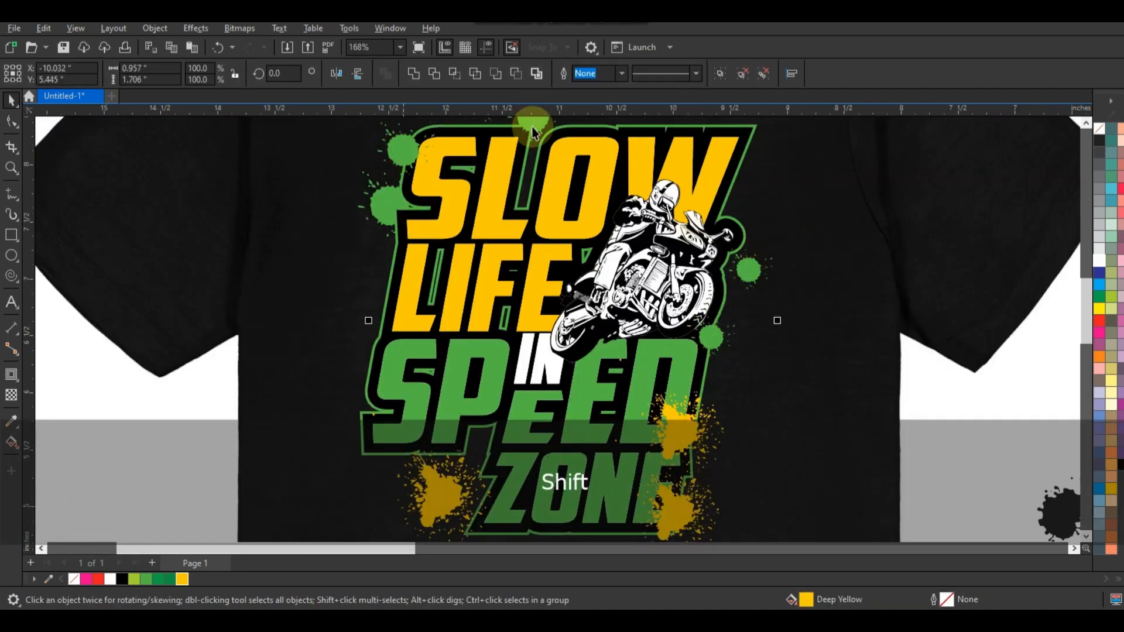
{"action": "key", "text": "ctrl+Page_Down"}
{"action": "key", "text": "shift+Page_Down"}
{"action": "key", "text": "ctrl+Page_Up"}
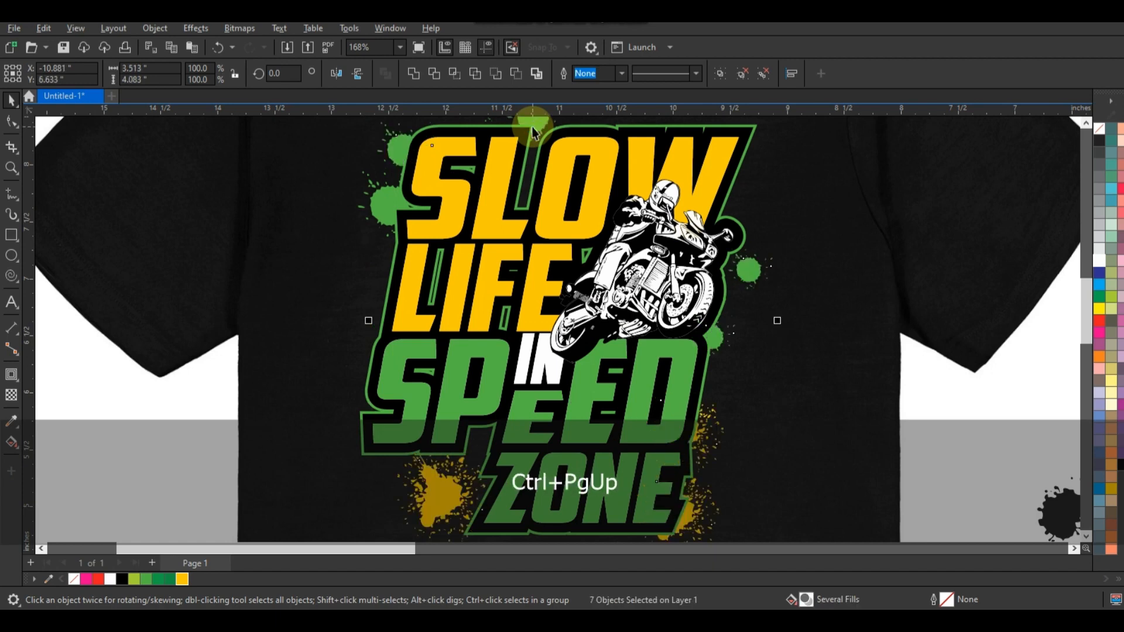
{"action": "key", "text": "Escape"}
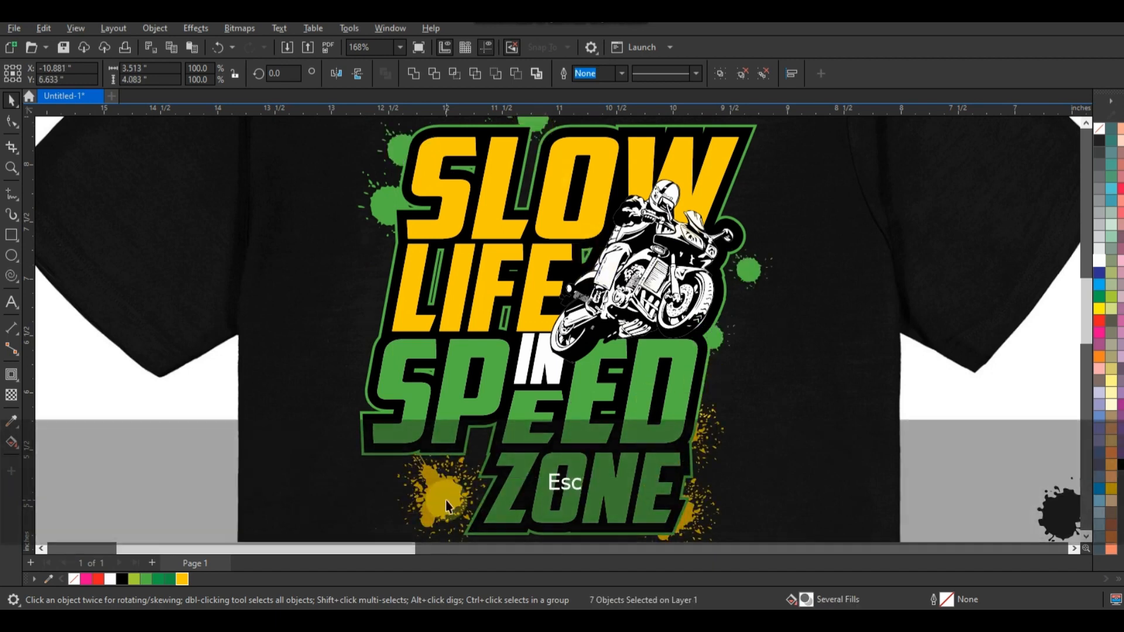
Enlarge the yellow splat in front of ZONE to 178.2%, keeping it tucked behind the lettering.
{"action": "left_click", "coordinate": [503, 464]}
{"action": "left_click_drag", "start_coordinate": [494, 409], "coordinate": [544, 358]}
{"action": "mouse_move", "coordinate": [446, 499]}
{"action": "left_mouse_down"}
{"action": "mouse_move", "coordinate": [445, 469]}
{"action": "mouse_move", "coordinate": [451, 489]}
{"action": "left_mouse_up"}
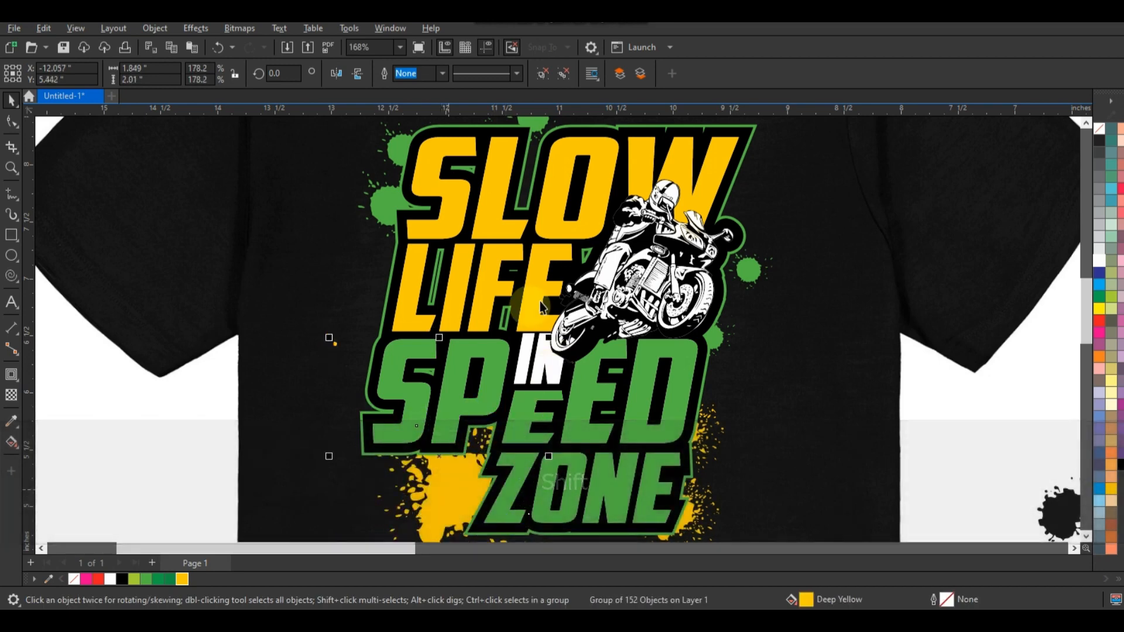
Delete the unused black splatters beside the shirt mockup.
{"action": "key", "text": "F3"}
{"action": "key", "text": "Escape"}
{"action": "key", "text": "F3"}
{"action": "key", "text": "Escape"}
{"action": "left_click_drag", "start_coordinate": [967, 339], "coordinate": [697, 504]}
{"action": "key", "text": "Delete"}
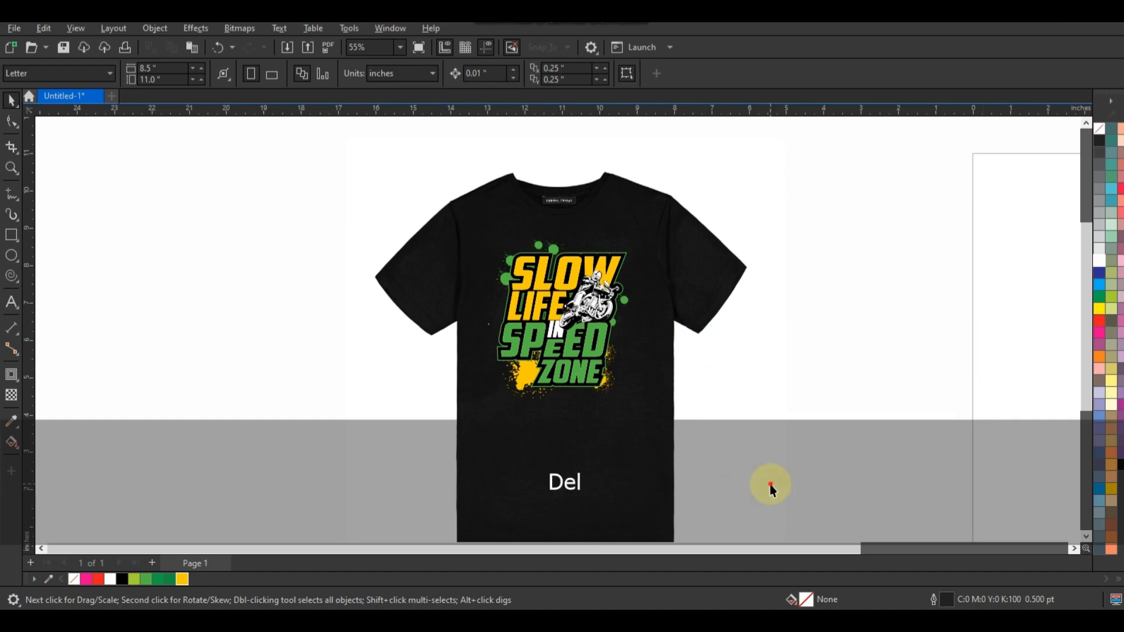
{"action": "left_click", "coordinate": [11, 168]}
{"action": "left_click_drag", "start_coordinate": [392, 203], "coordinate": [715, 424]}
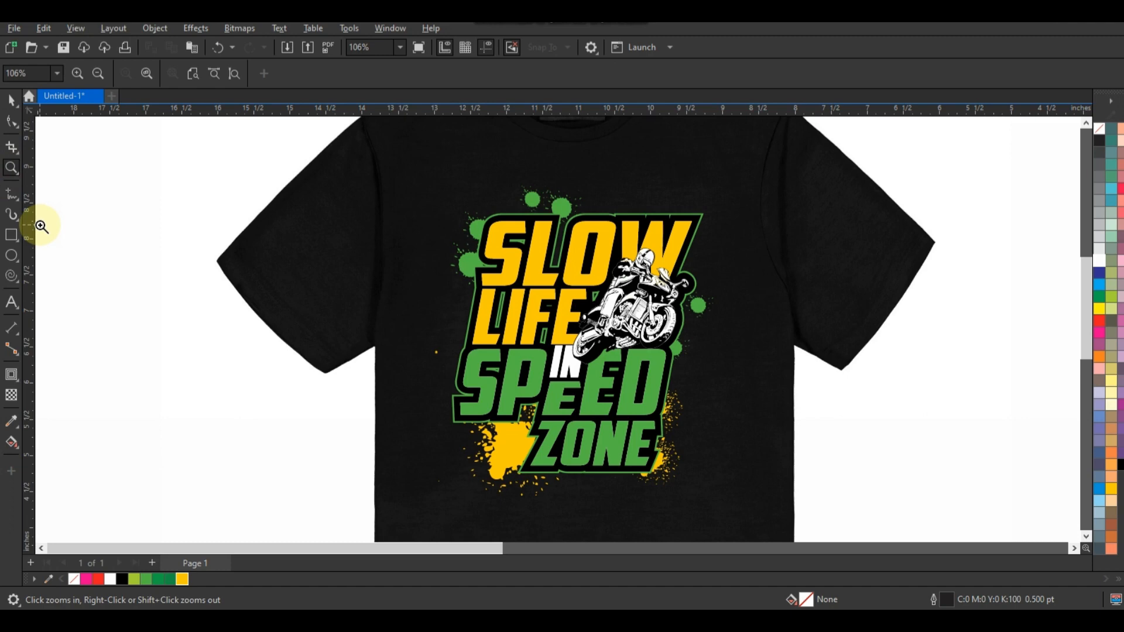